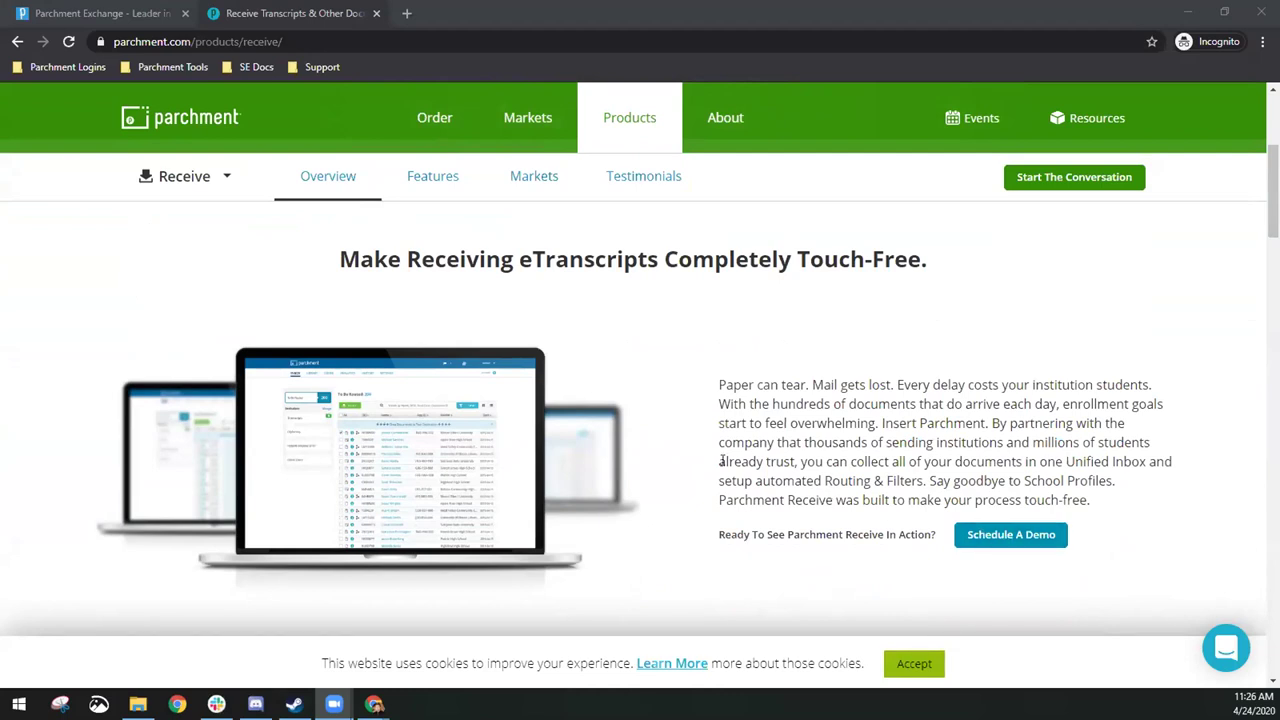
Return to the Example Digital University registration tab at step 1, Register/Sign In.
scroll(737, 475, up, 1)
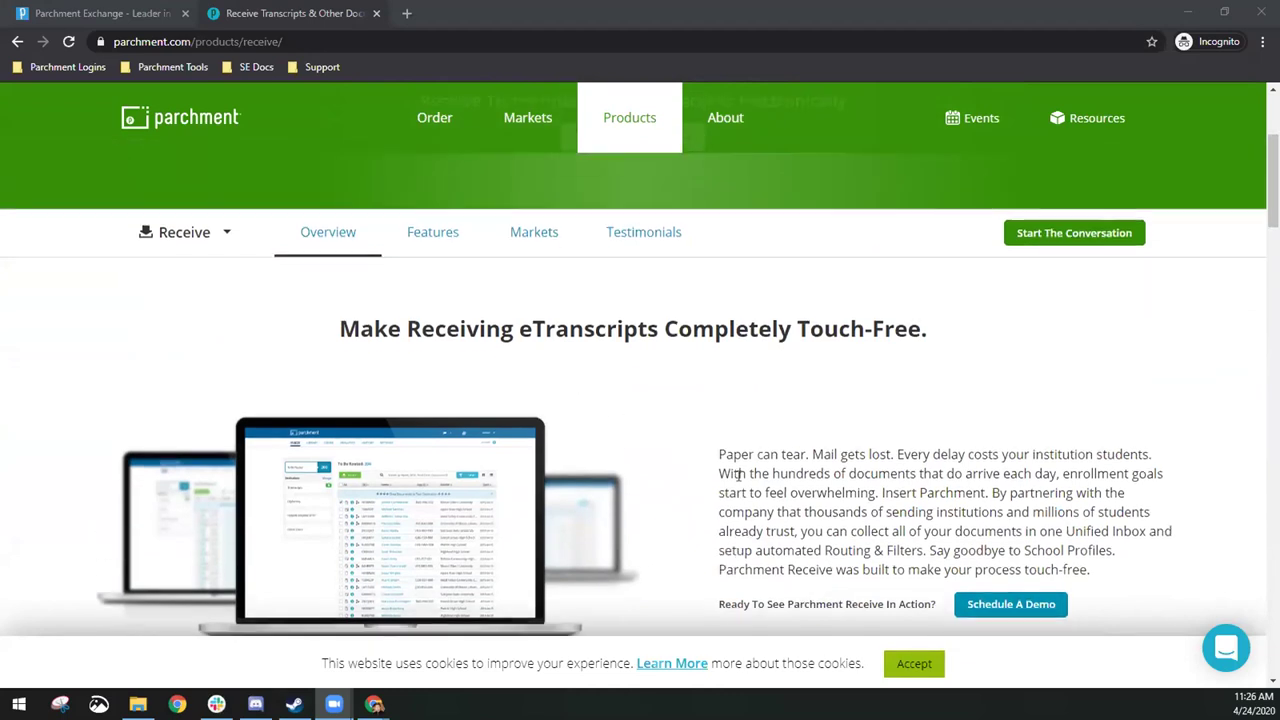
scroll(737, 475, up, 2)
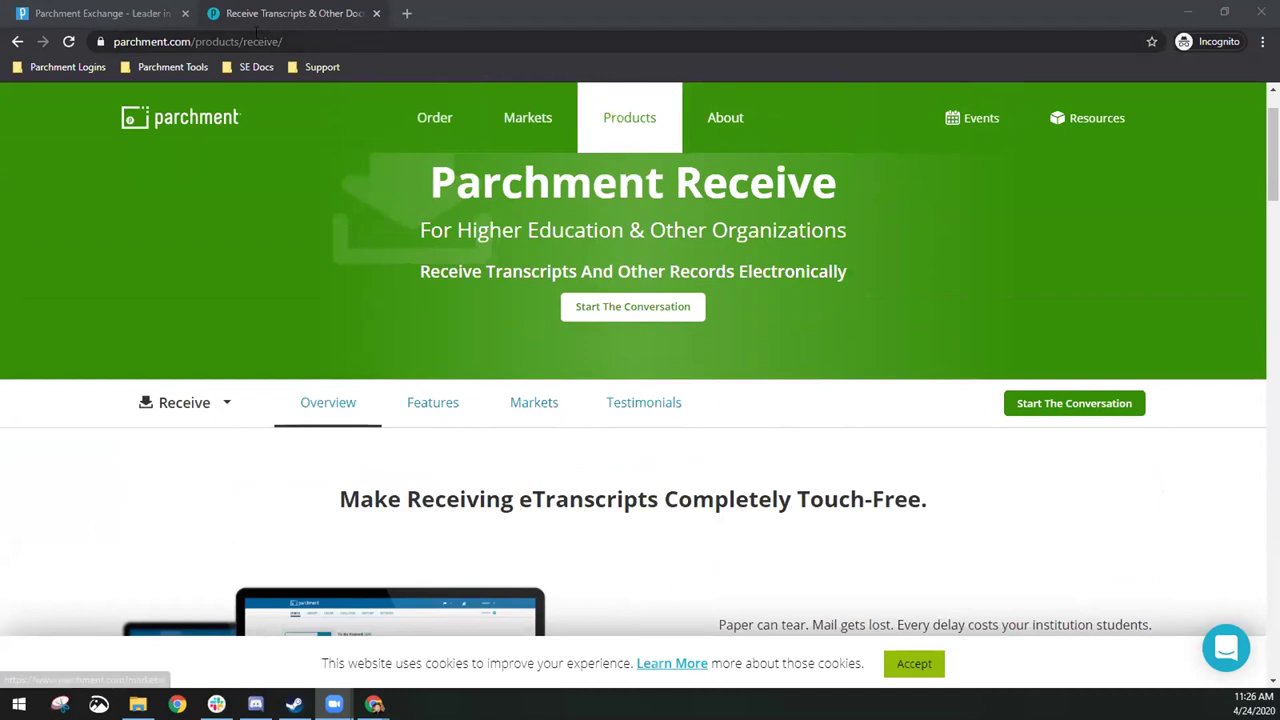
click(136, 14)
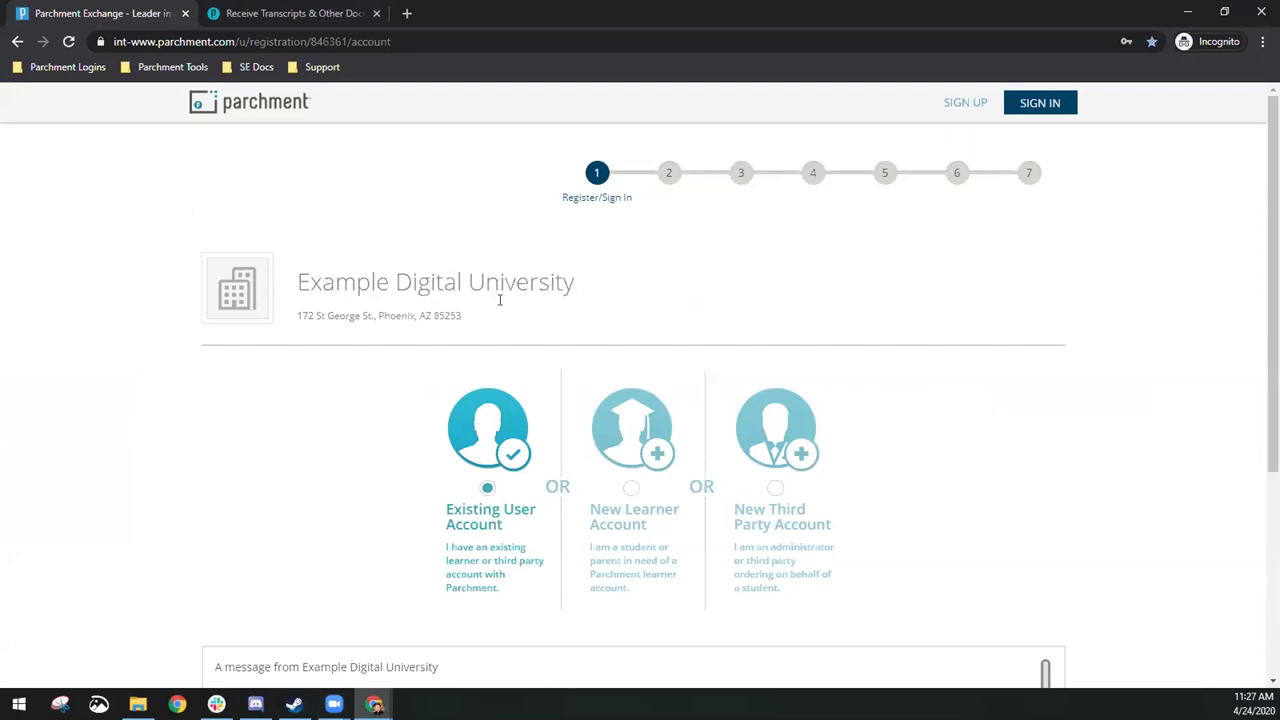
scroll(500, 300, down, 2)
scroll(383, 311, up, 2)
scroll(419, 391, down, 1)
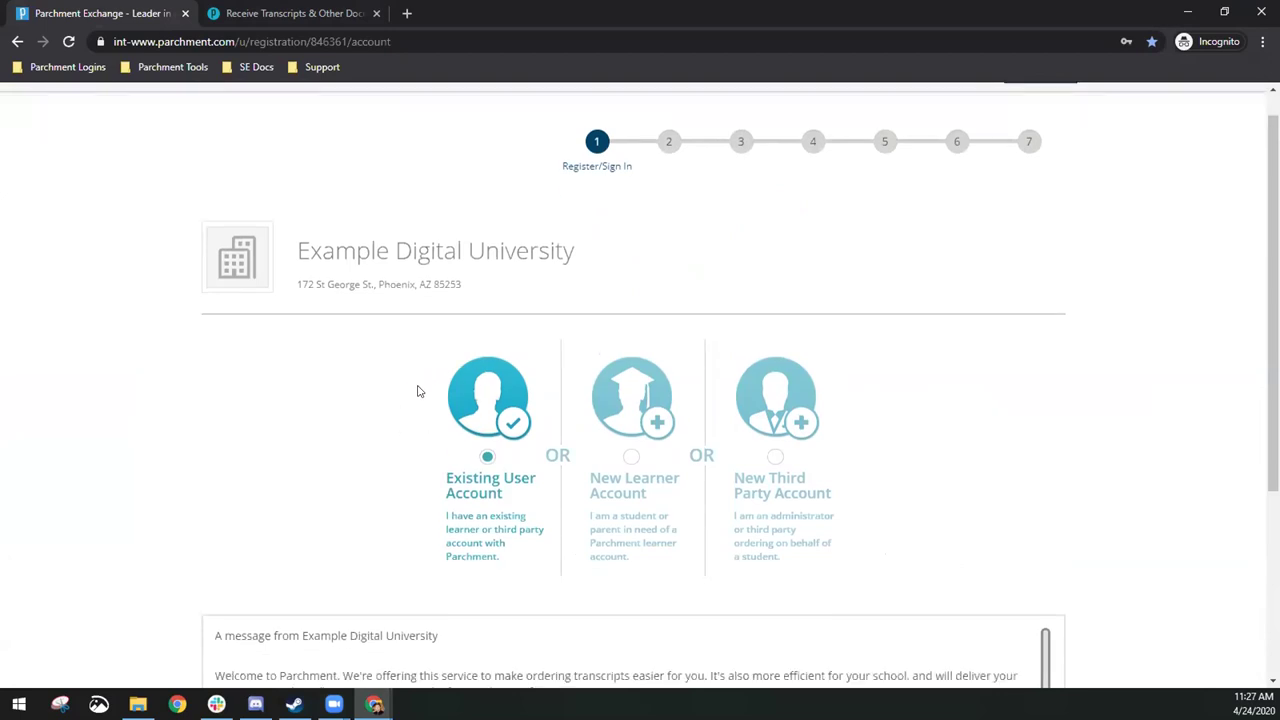
scroll(419, 391, down, 2)
scroll(448, 366, down, 1)
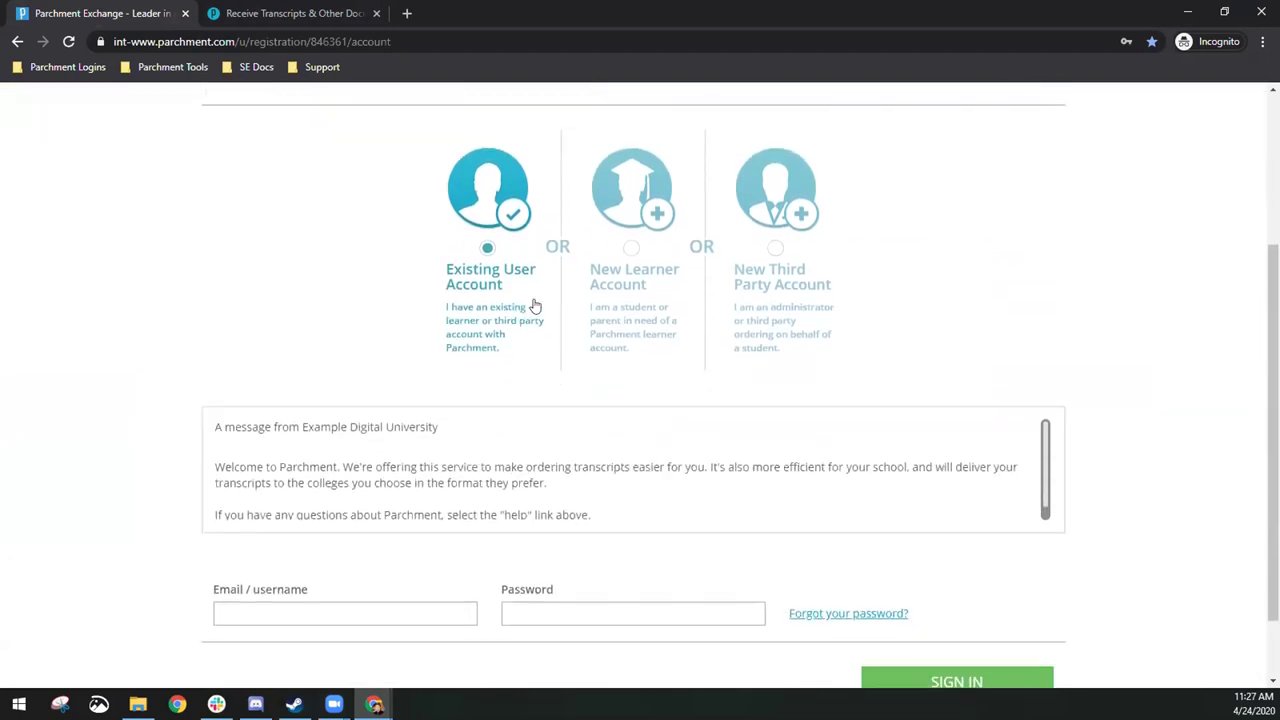
click(626, 254)
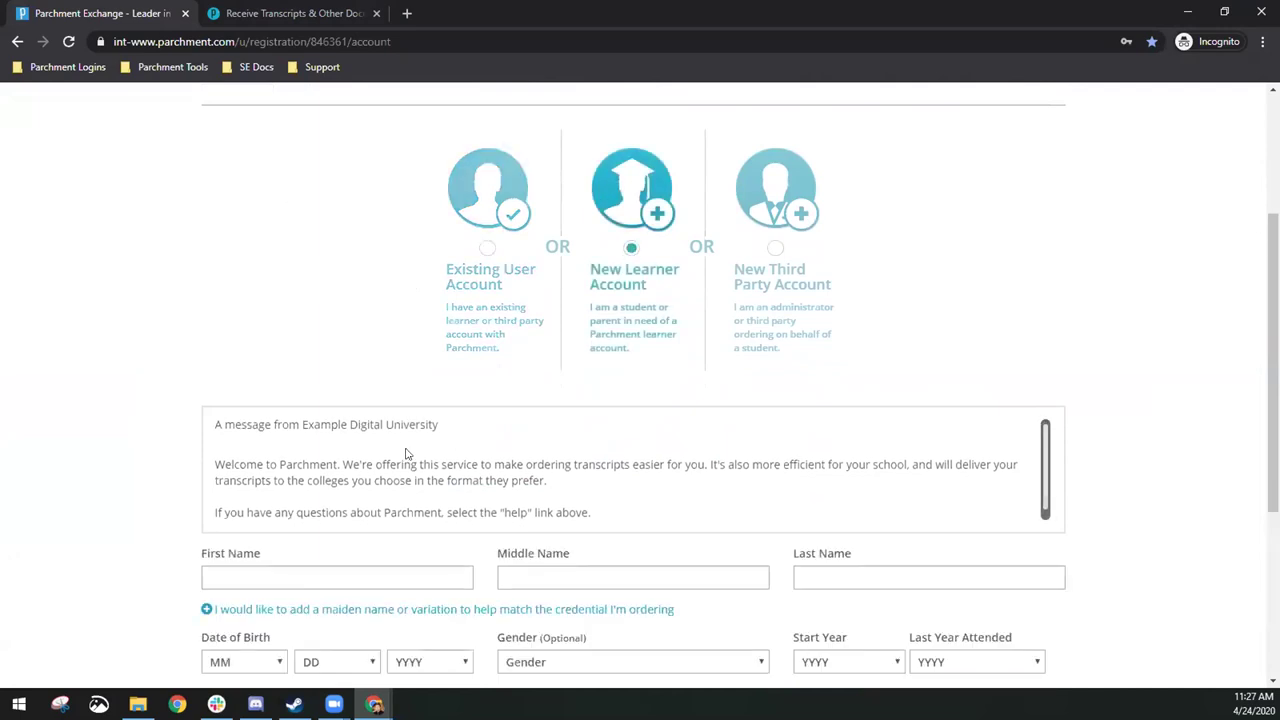
scroll(160, 470, down, 2)
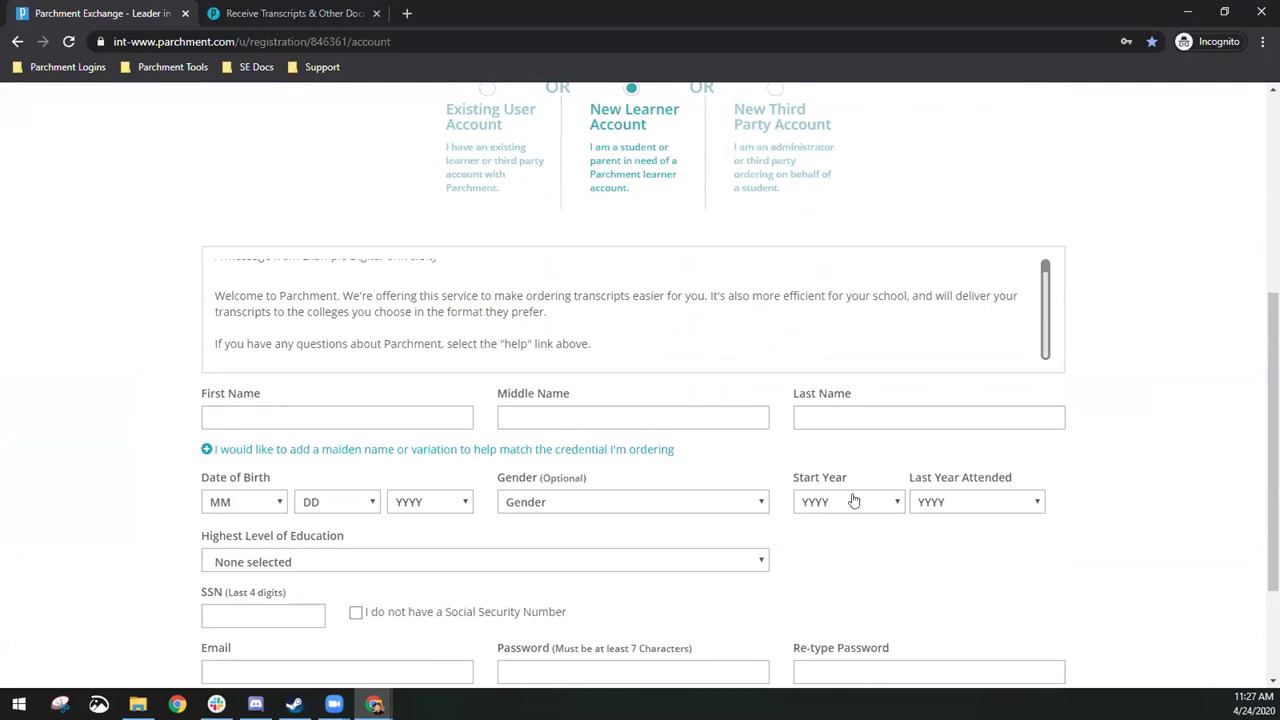
scroll(260, 473, down, 2)
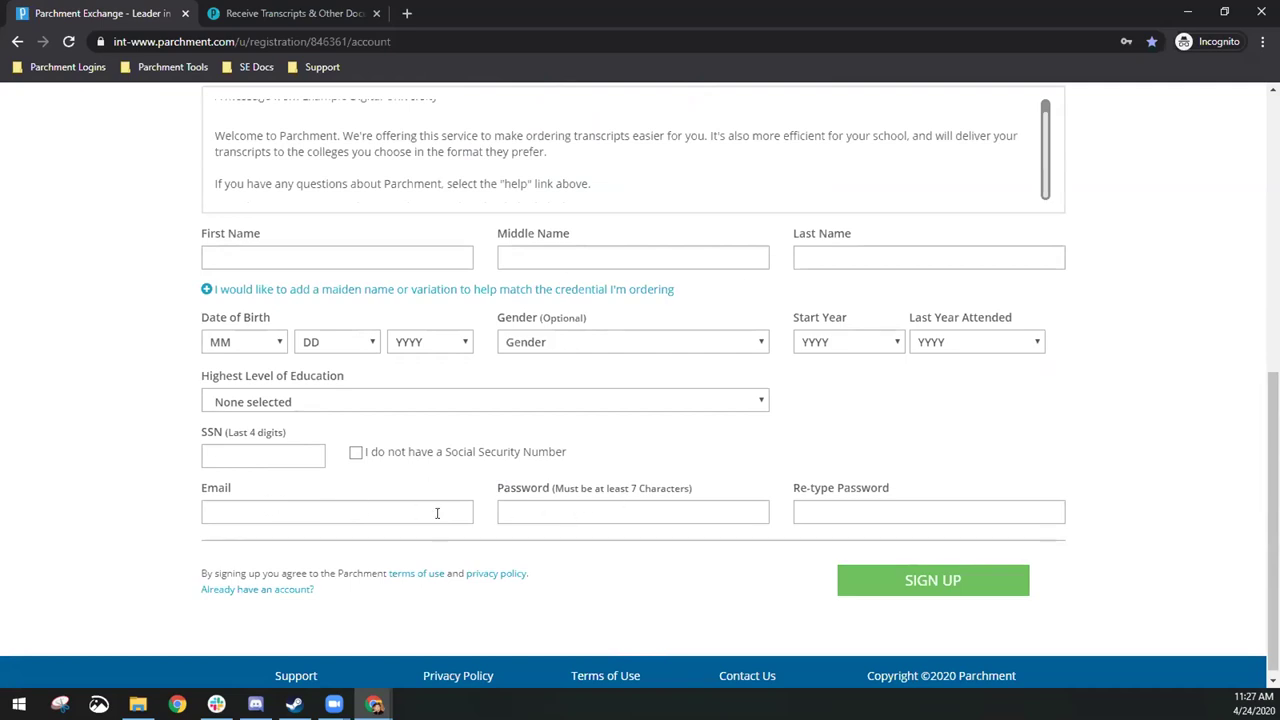
scroll(349, 490, up, 4)
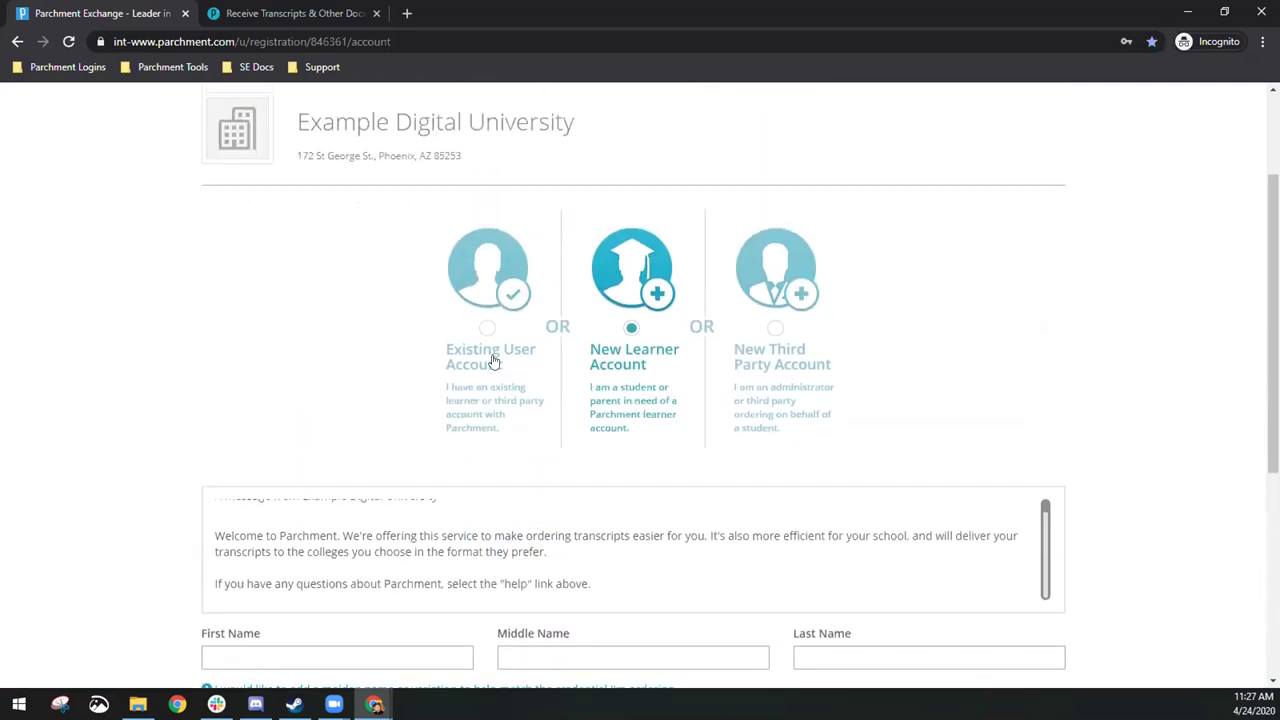
click(486, 329)
scroll(246, 491, down, 3)
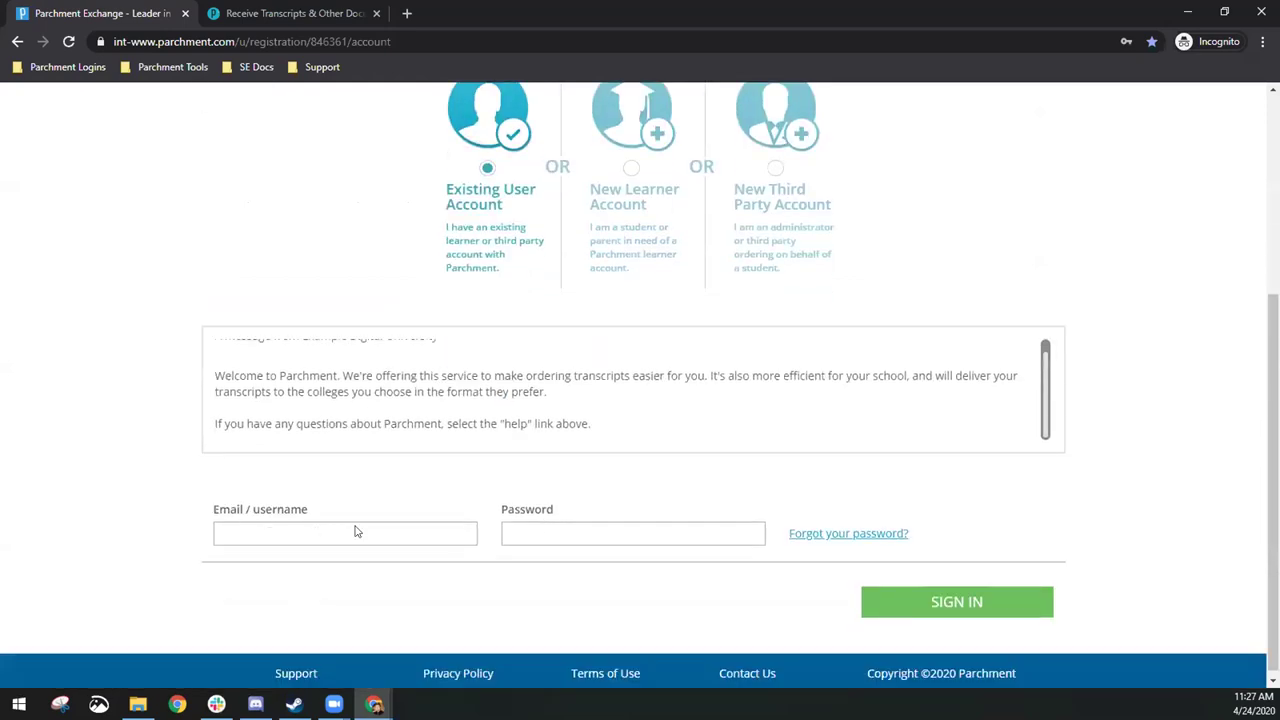
scroll(125, 434, up, 1)
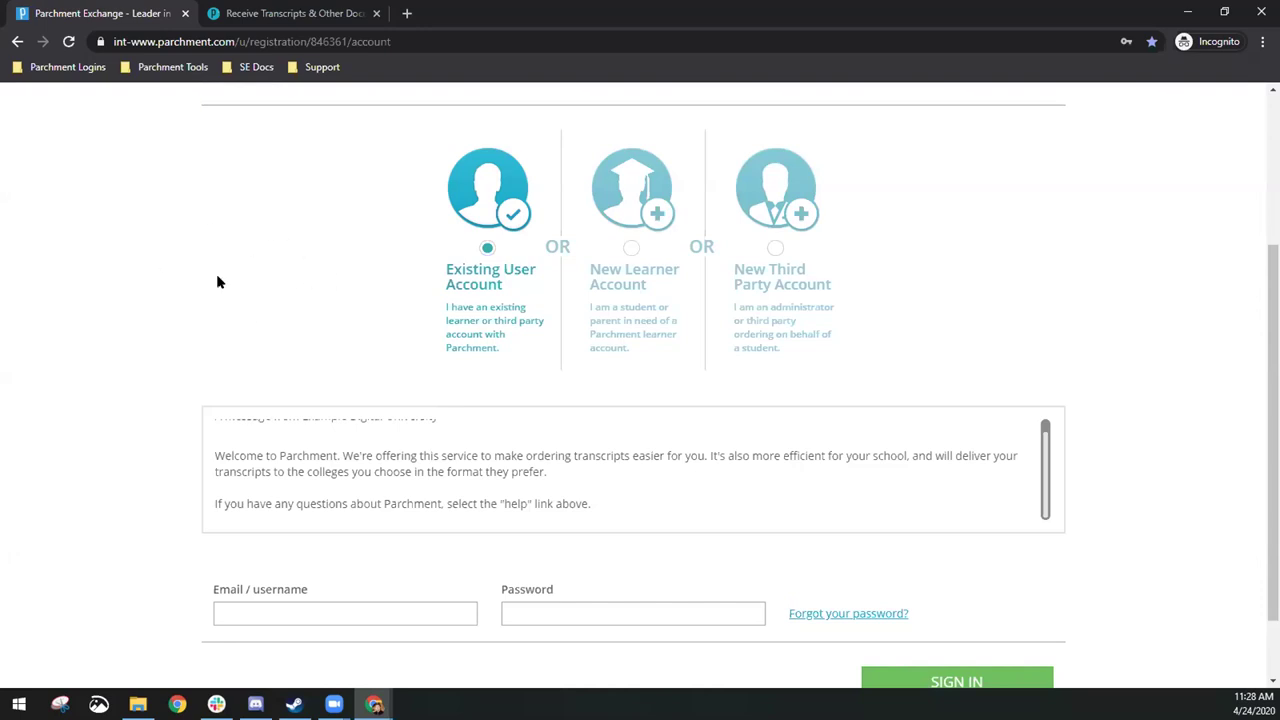
Sign in with the saved student login to reach the learner dashboard.
scroll(230, 292, up, 1)
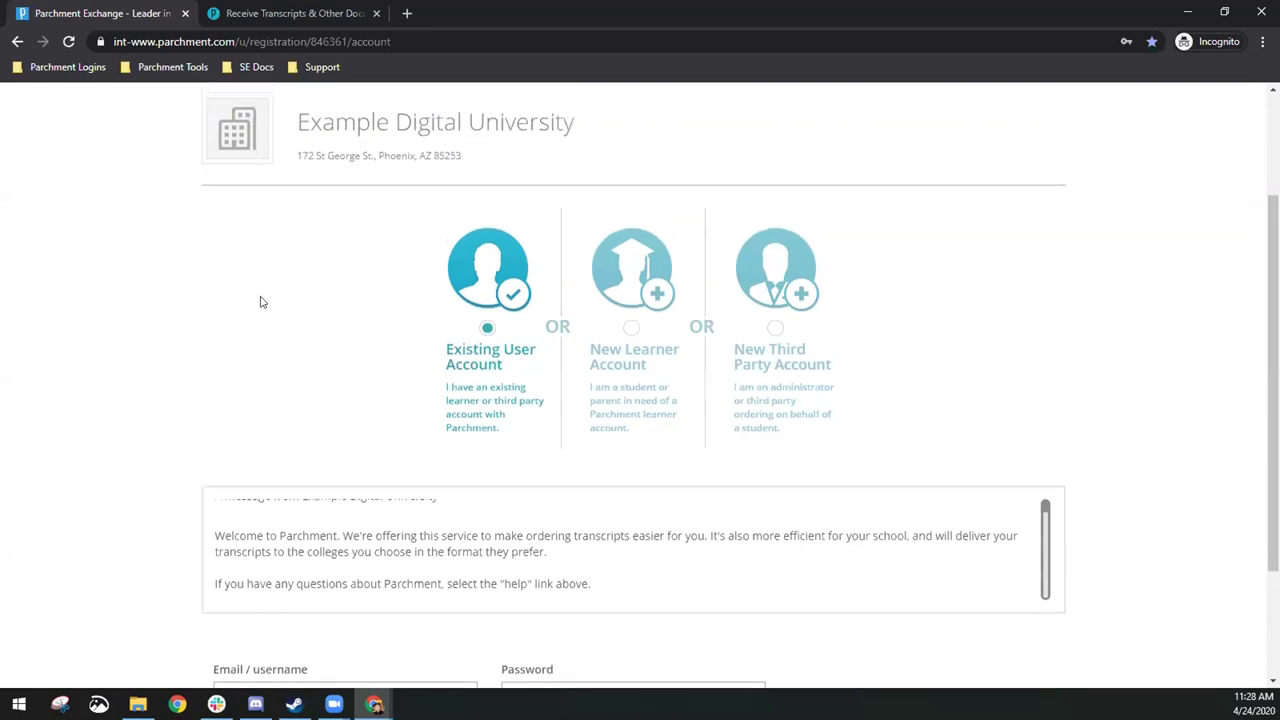
scroll(307, 339, down, 2)
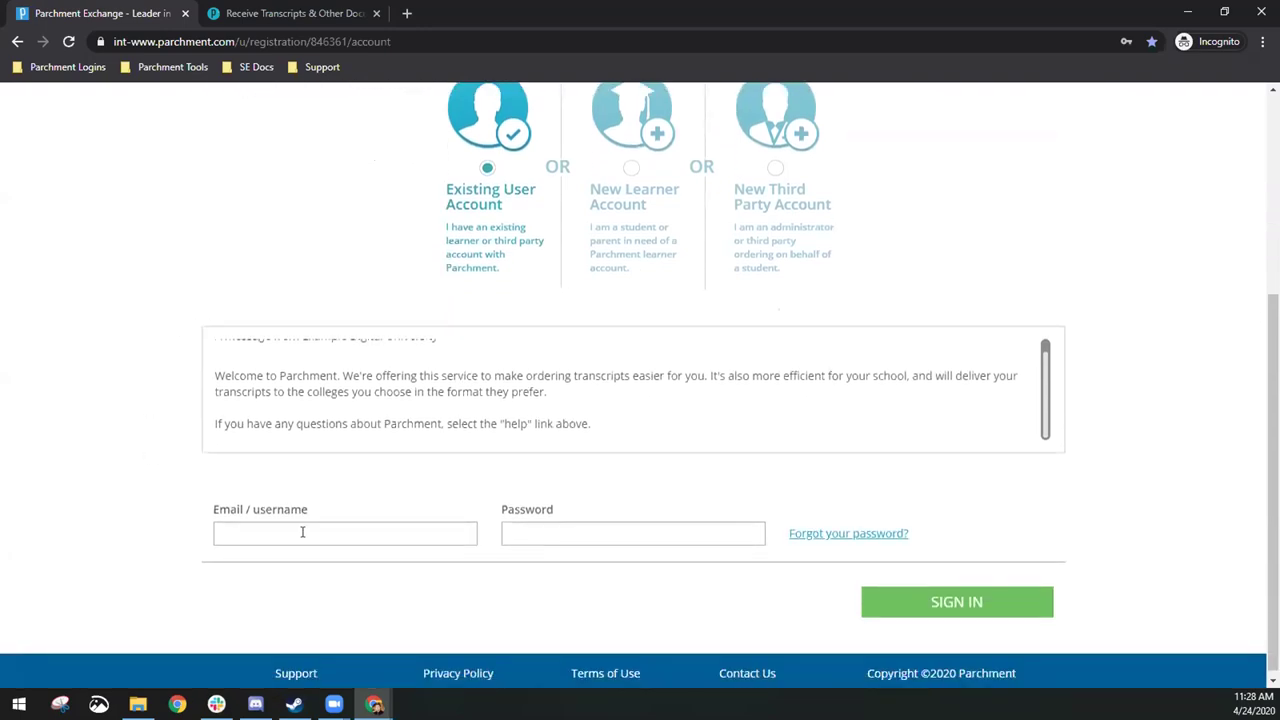
click(302, 532)
text(sa)
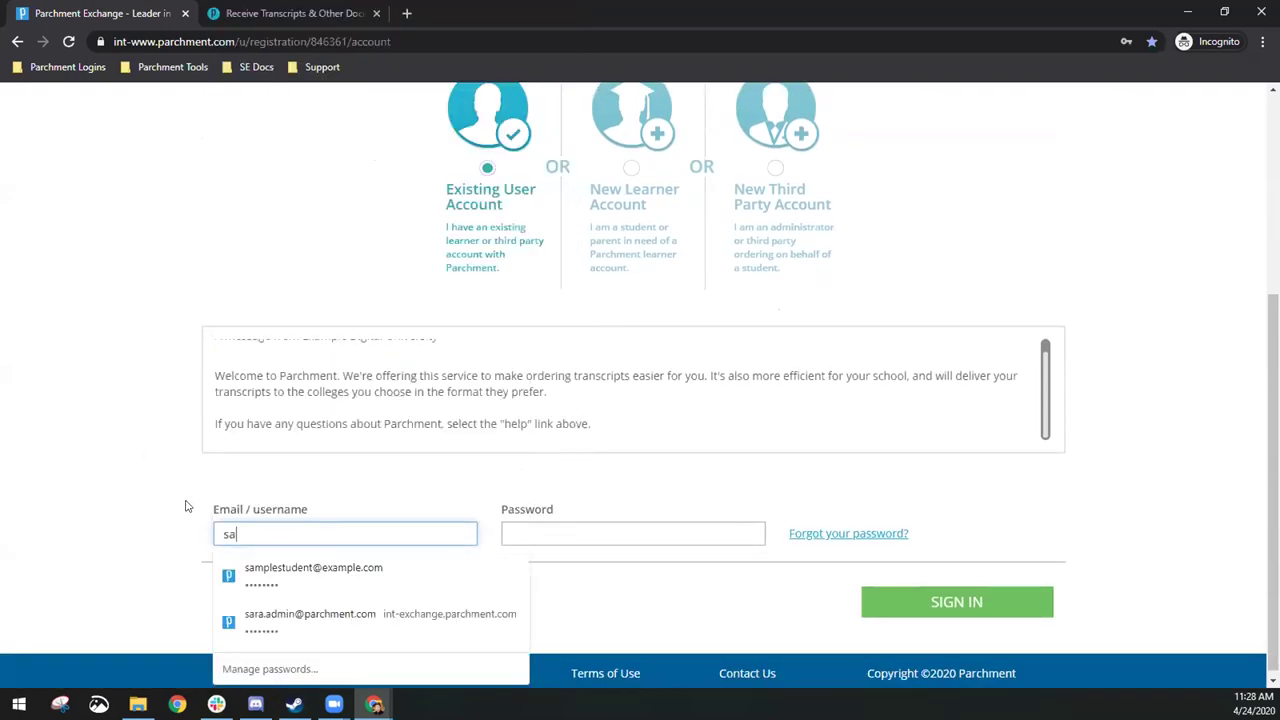
click(320, 575)
click(912, 612)
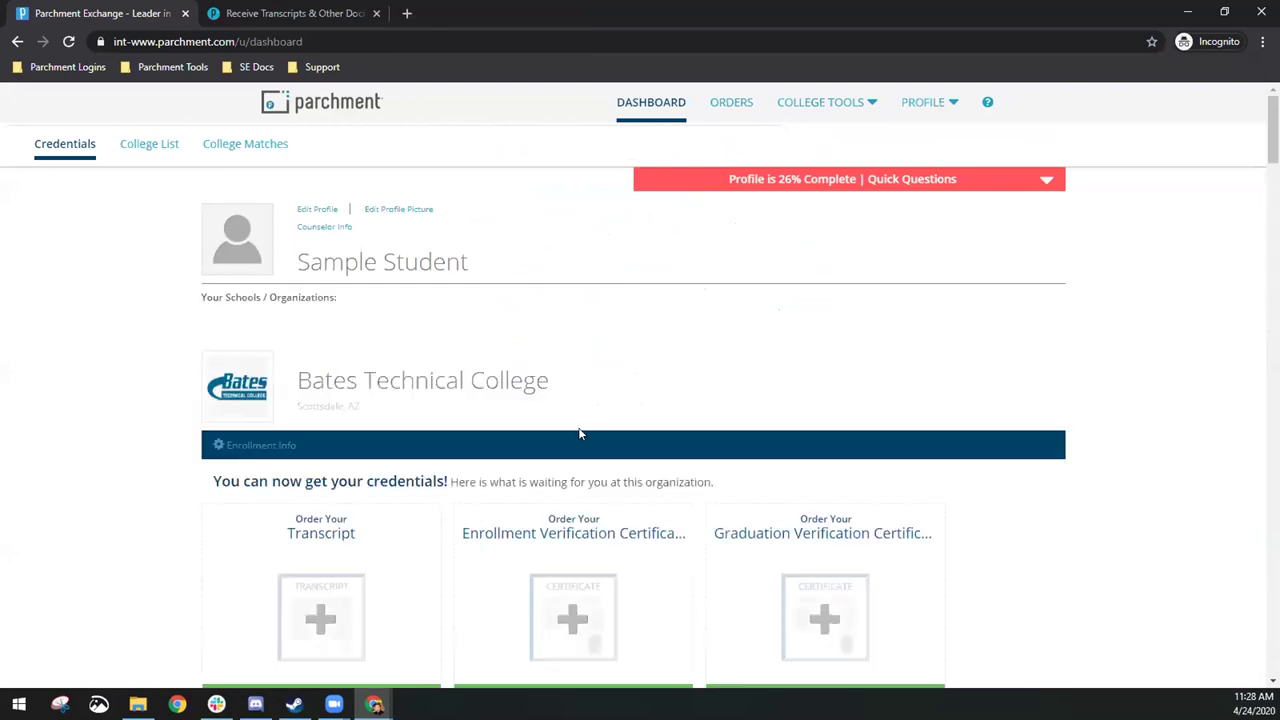
Order a Transcript from Example Digital University on the dashboard.
scroll(580, 431, down, 3)
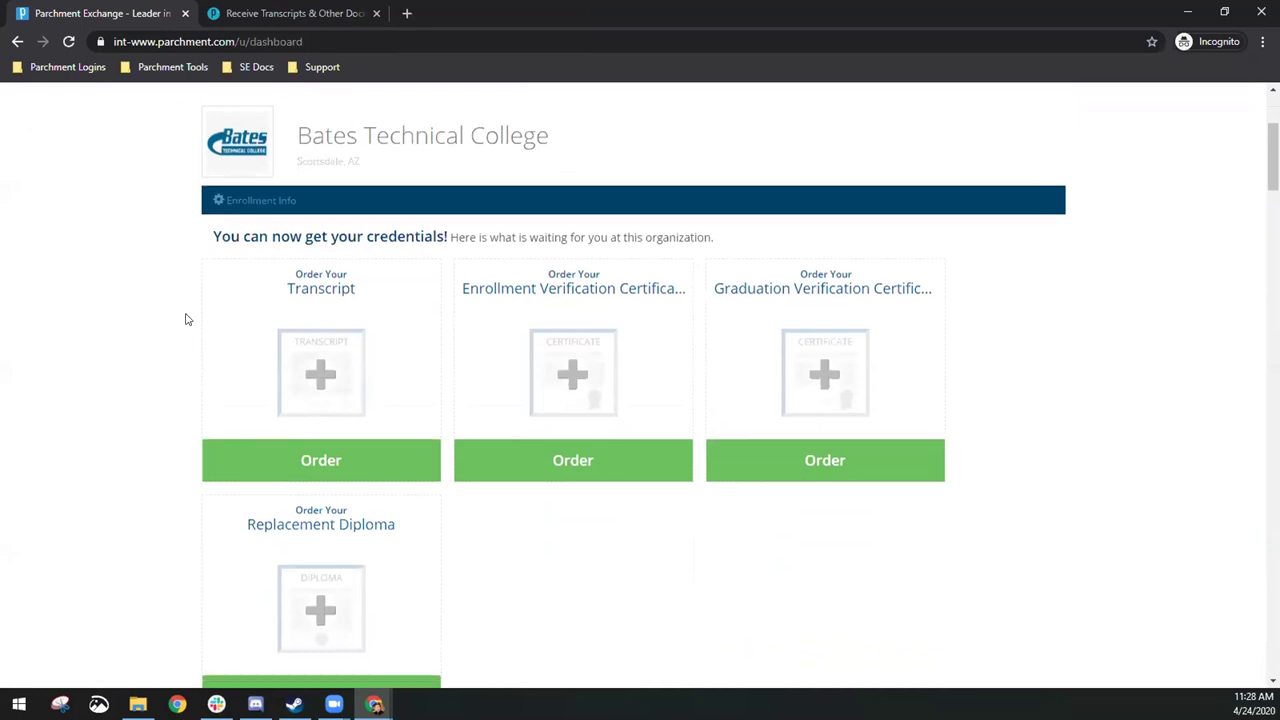
scroll(186, 314, down, 5)
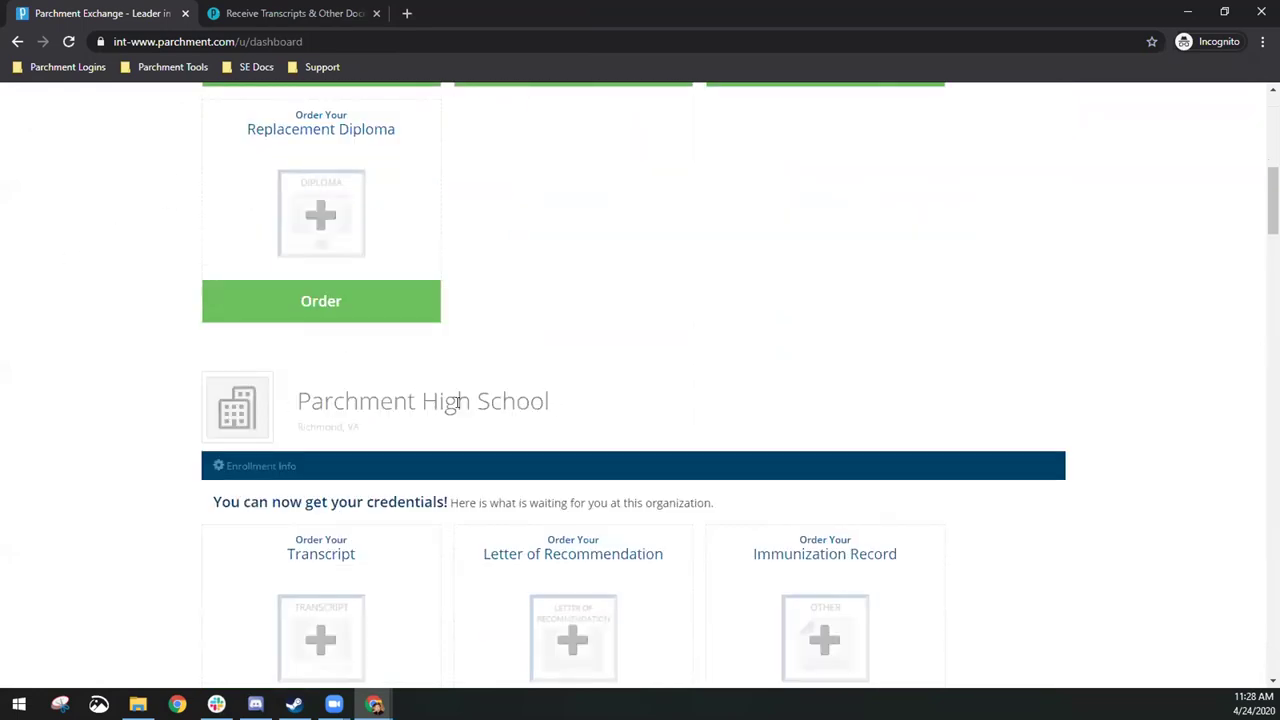
scroll(500, 377, up, 2)
scroll(480, 289, down, 8)
scroll(173, 277, down, 12)
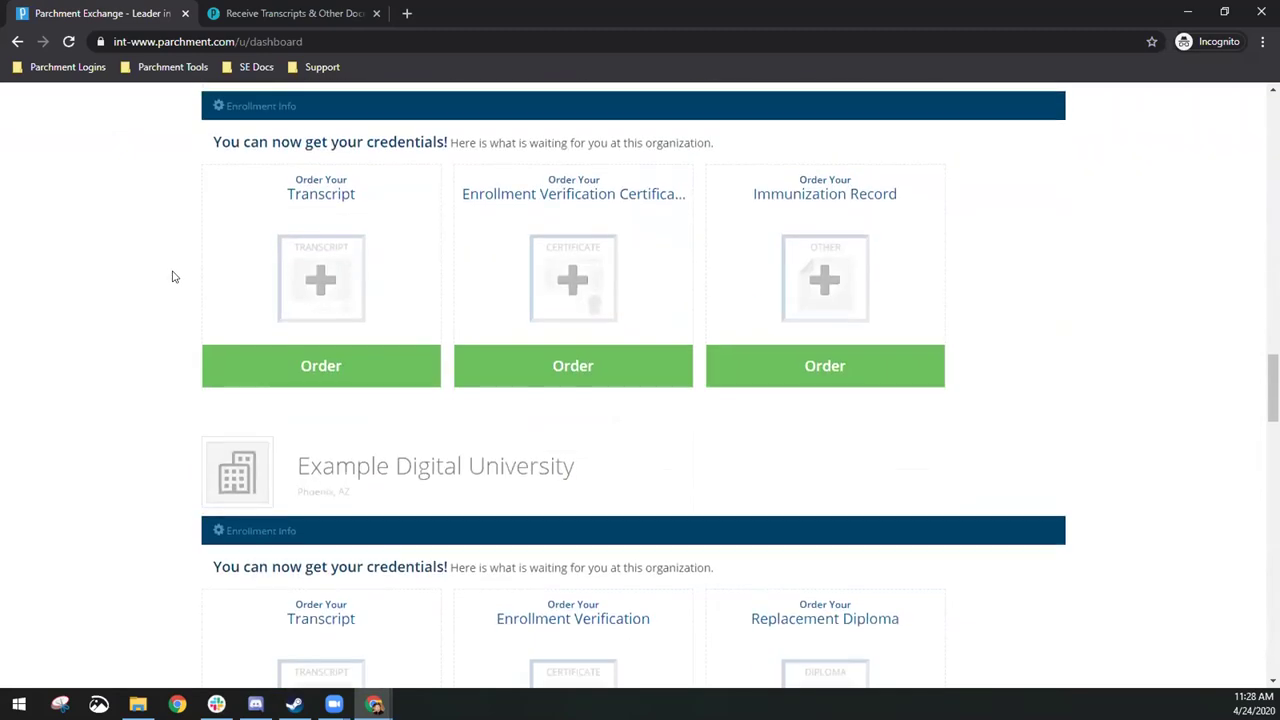
scroll(173, 277, down, 3)
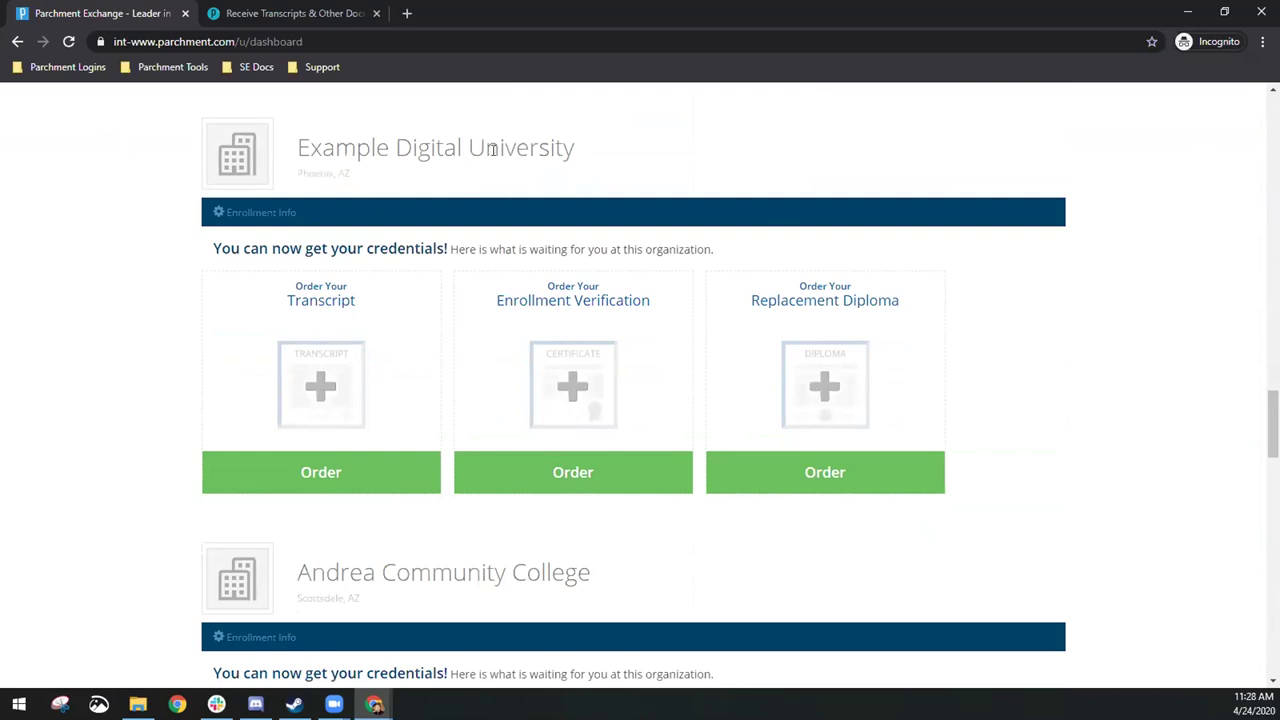
click(347, 463)
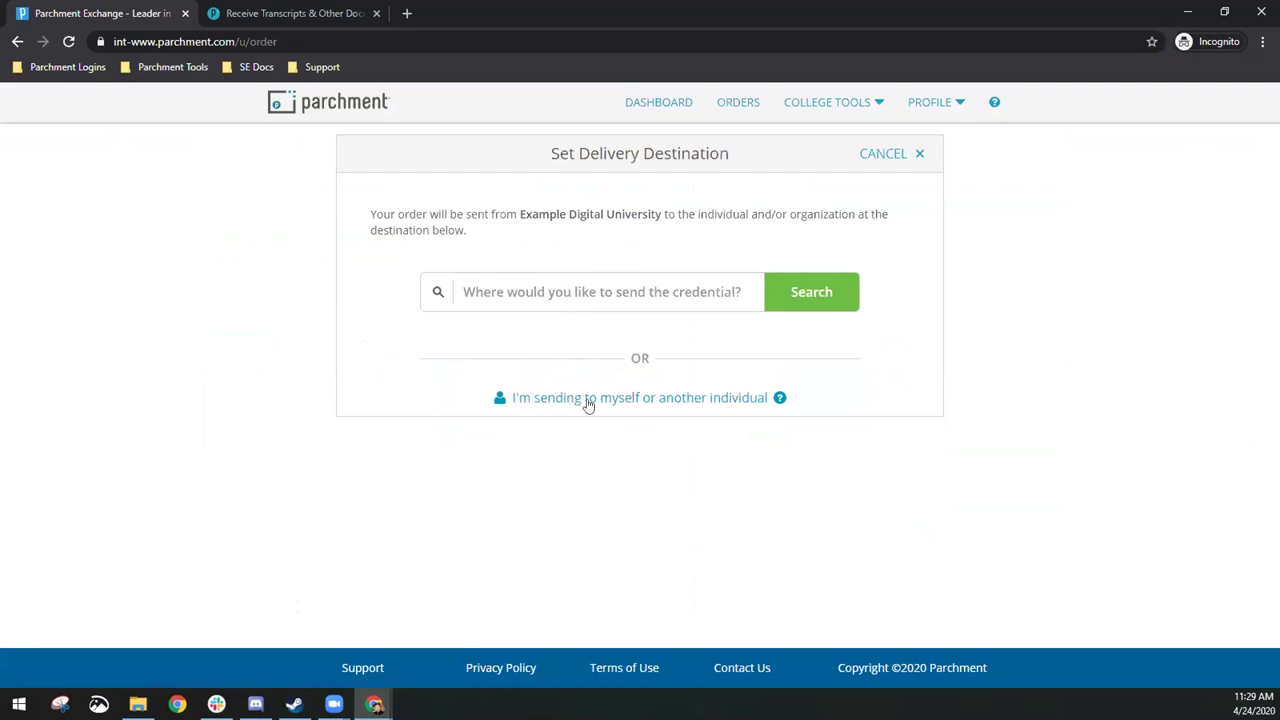
Search 'asu' and pick Arizona State University - Undergraduate Adm. as the destination.
click(574, 290)
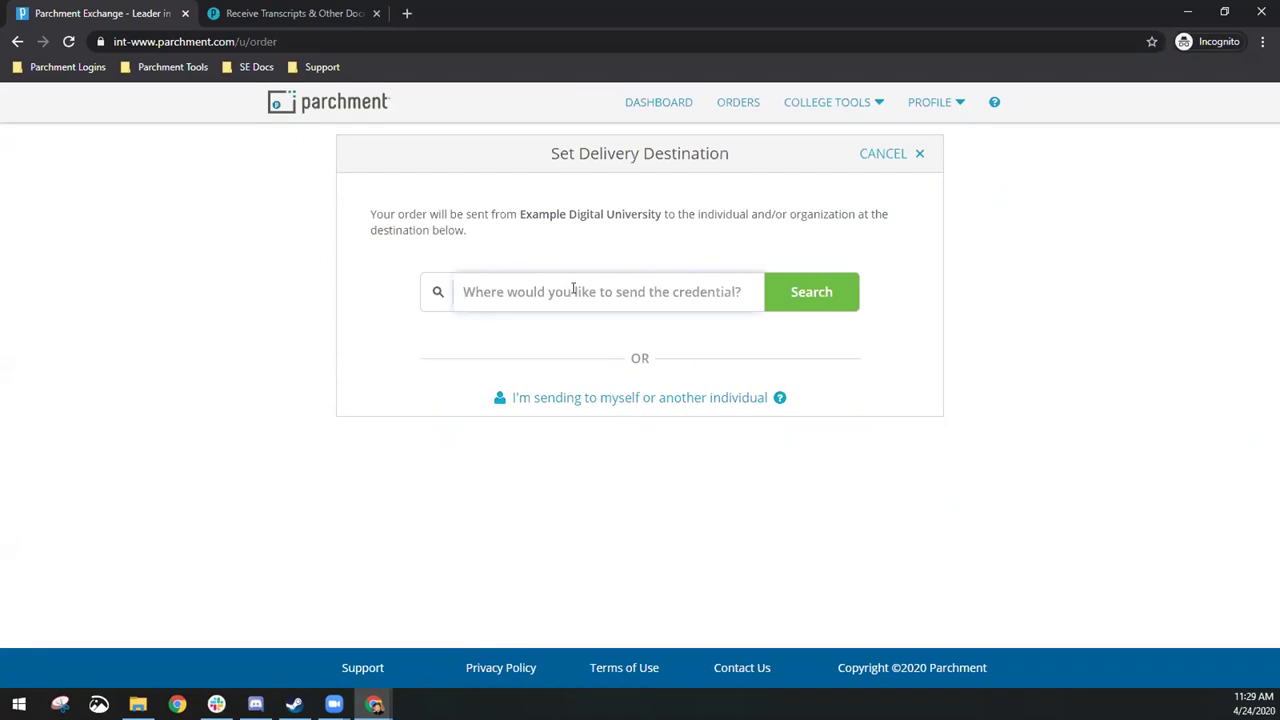
text(asu)
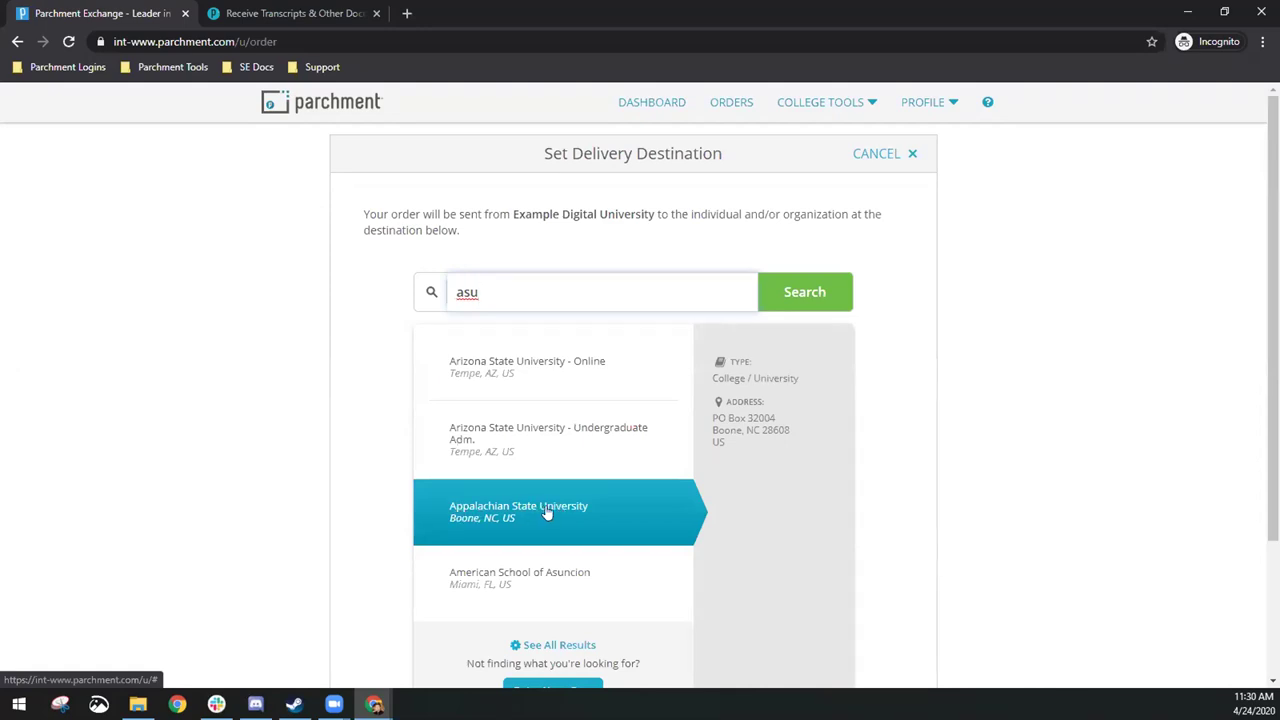
click(585, 430)
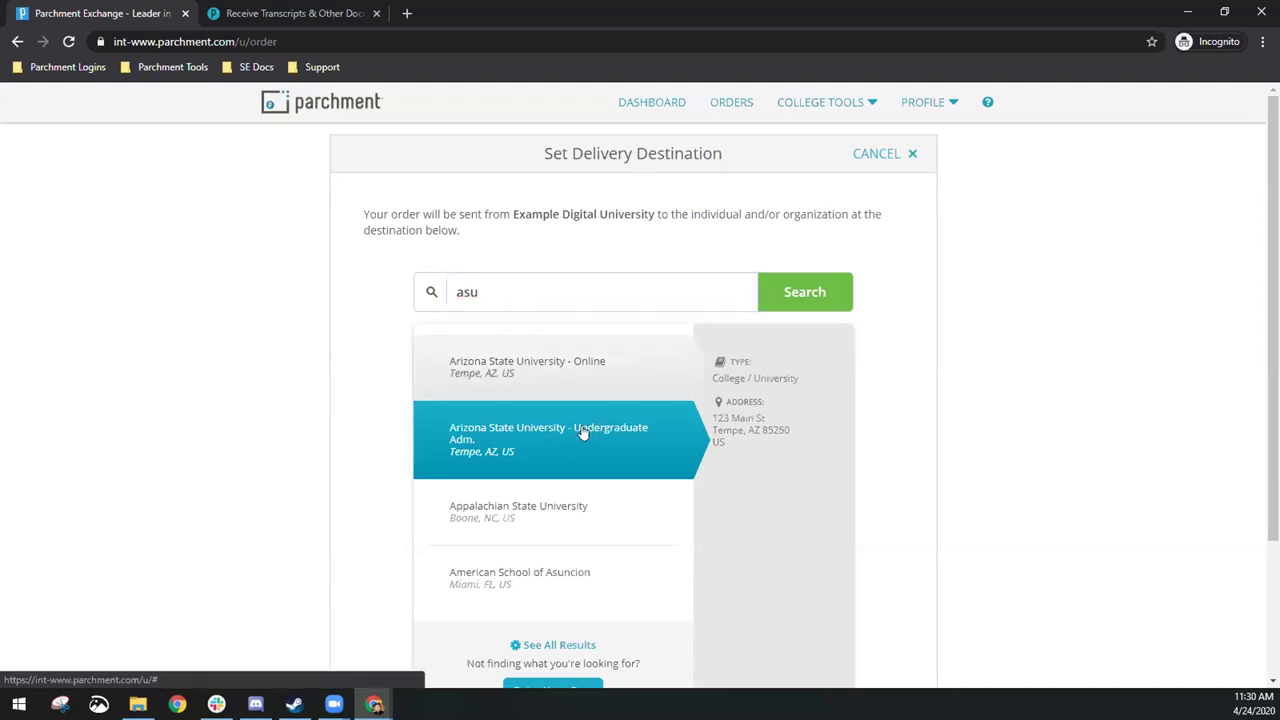
click(581, 426)
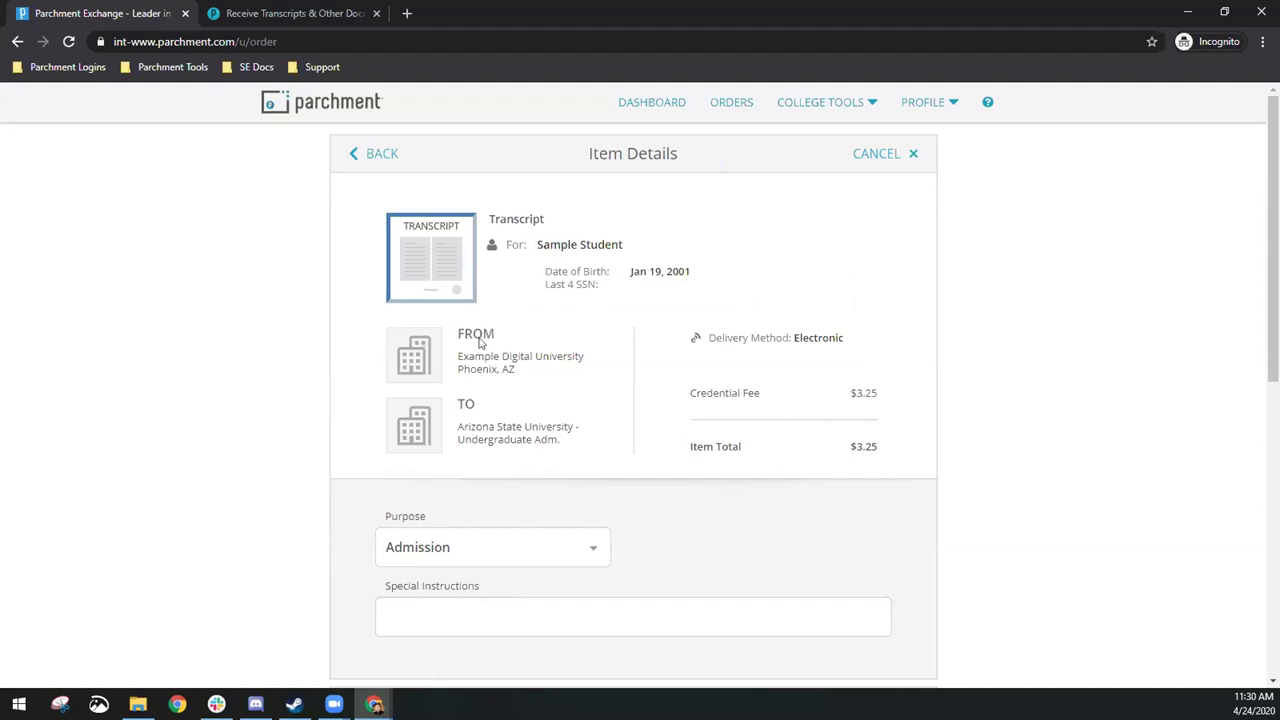
Highlight the sending school, receiving school and $3.25 fee in the item details.
drag(457, 356, 532, 378)
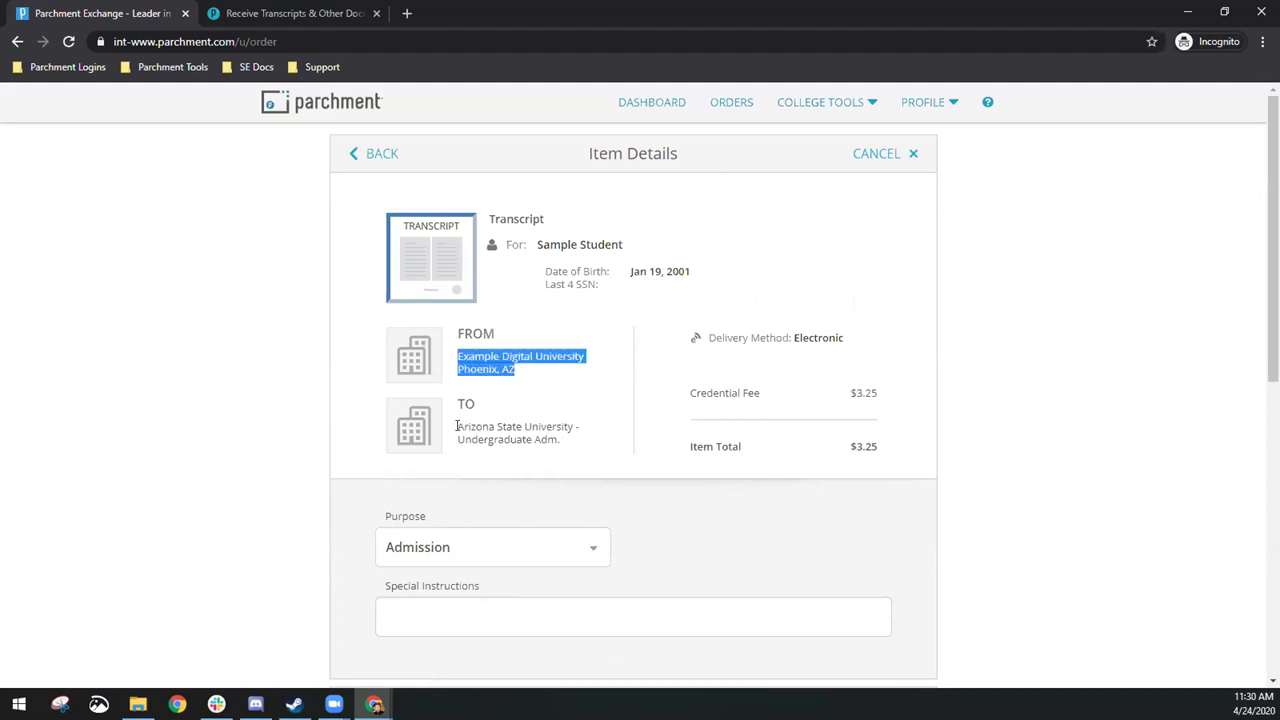
drag(456, 426, 586, 451)
drag(849, 385, 886, 397)
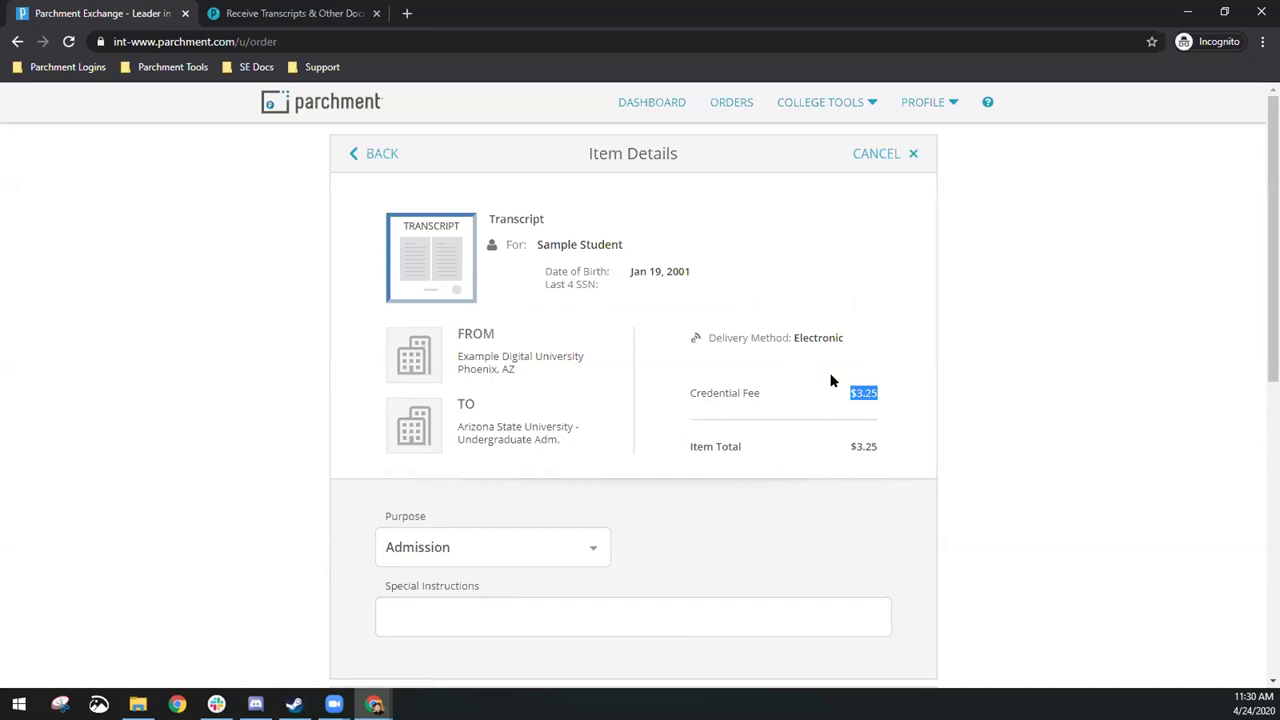
Change the transcript's purpose from Admission to Employment.
scroll(660, 491, down, 2)
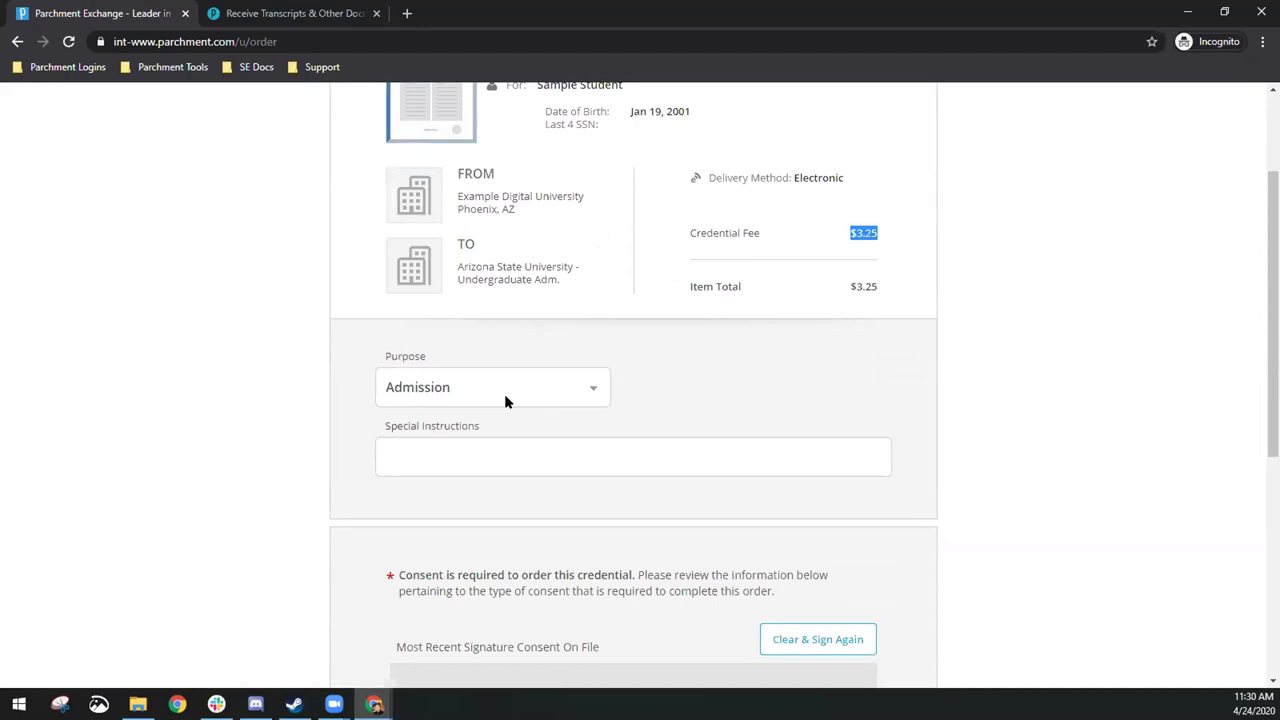
click(505, 400)
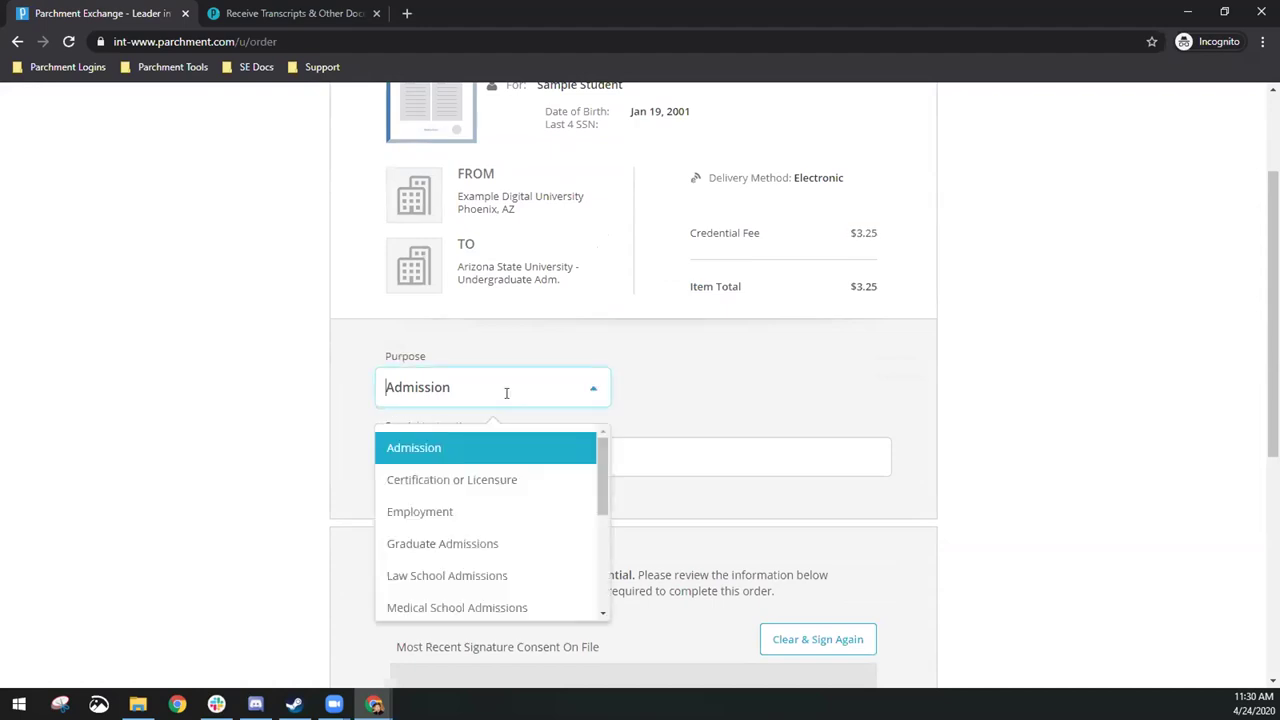
click(436, 512)
scroll(635, 381, up, 1)
drag(580, 360, 452, 350)
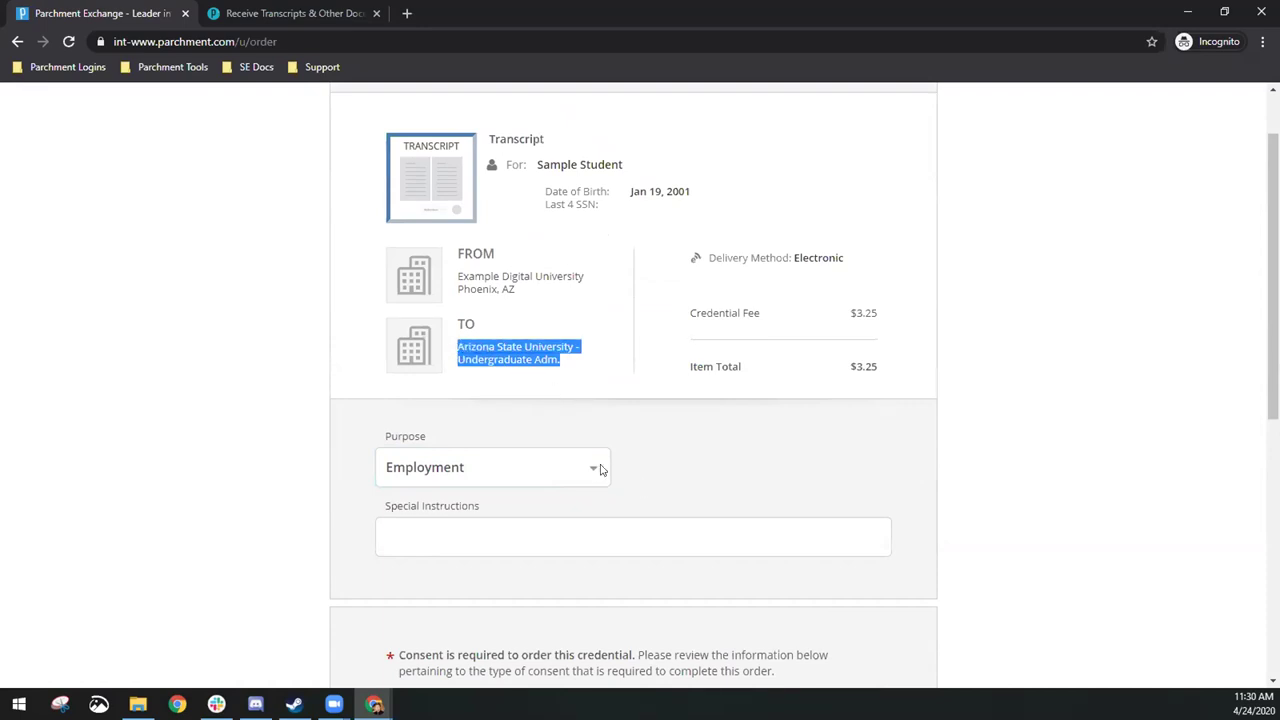
click(664, 446)
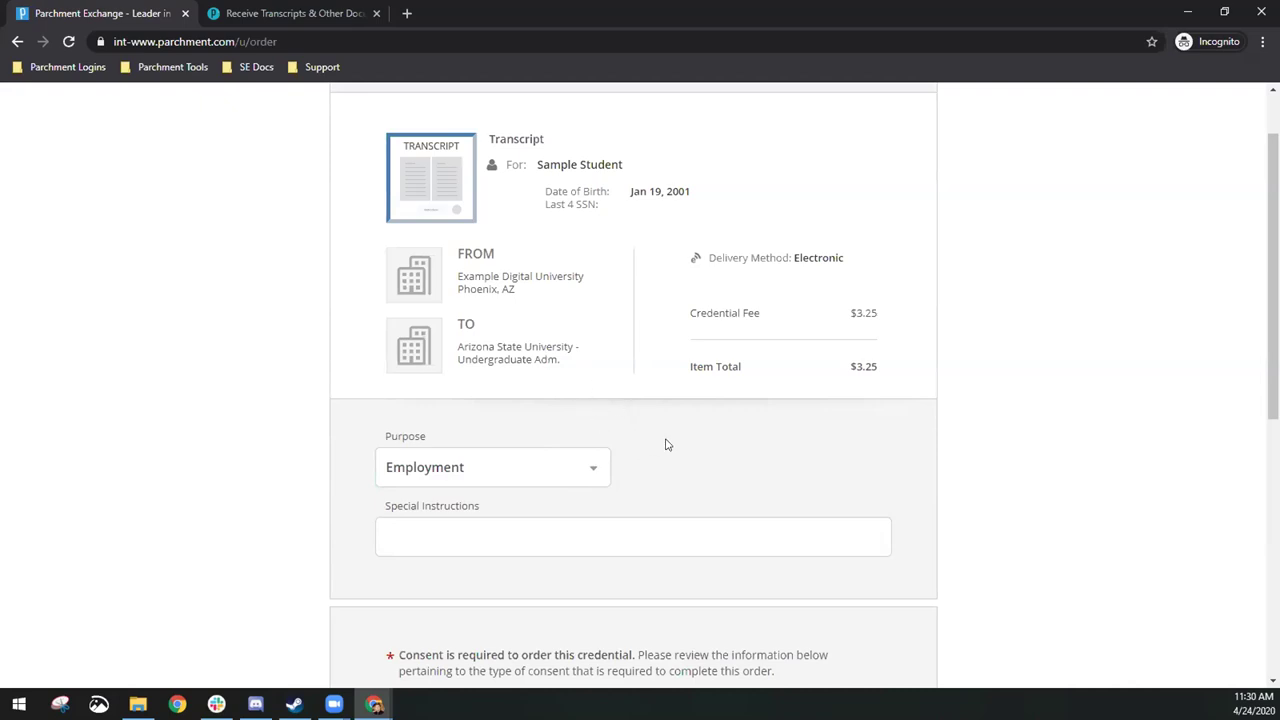
scroll(667, 444, down, 3)
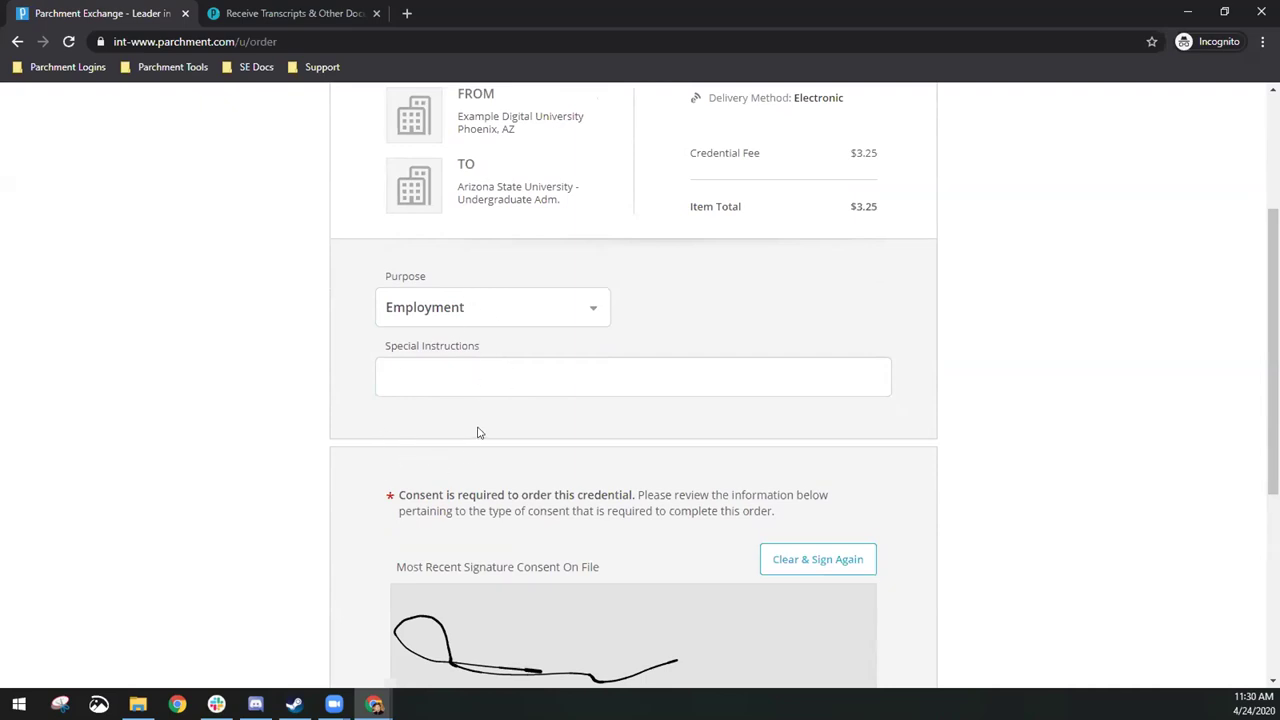
Clear the stored signature and draw a new one on the signature pad.
scroll(480, 430, down, 3)
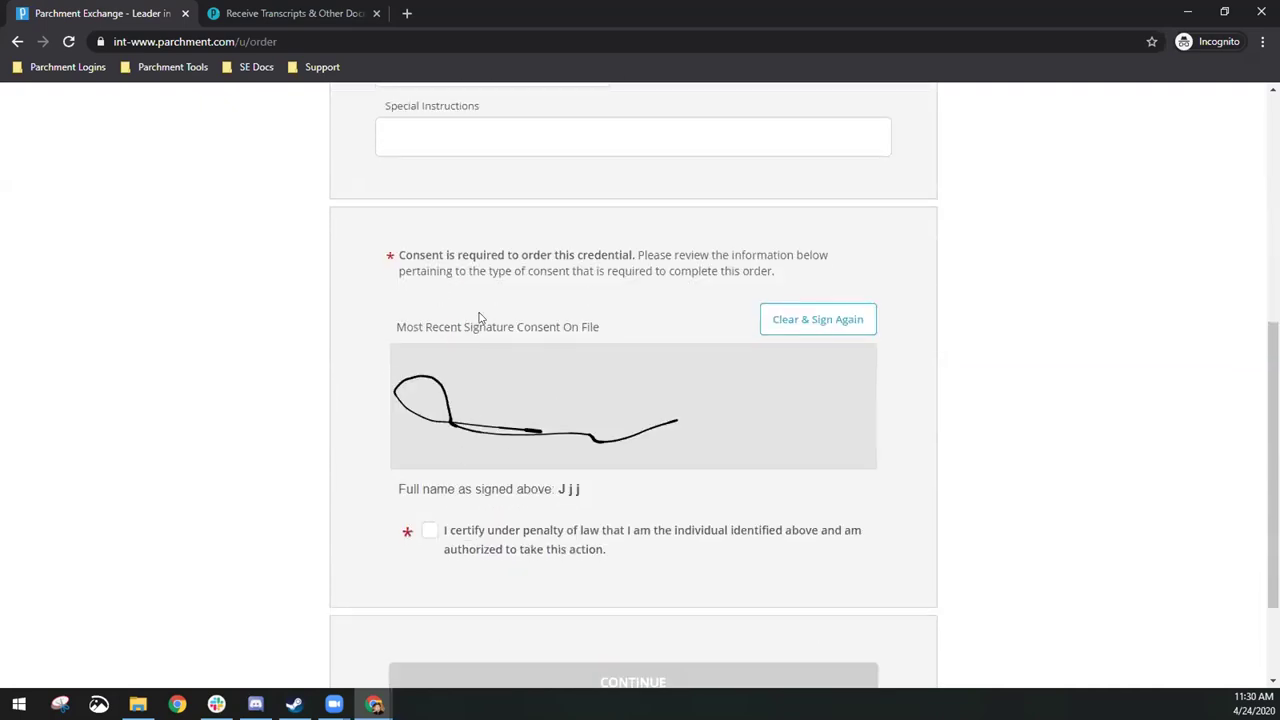
click(833, 329)
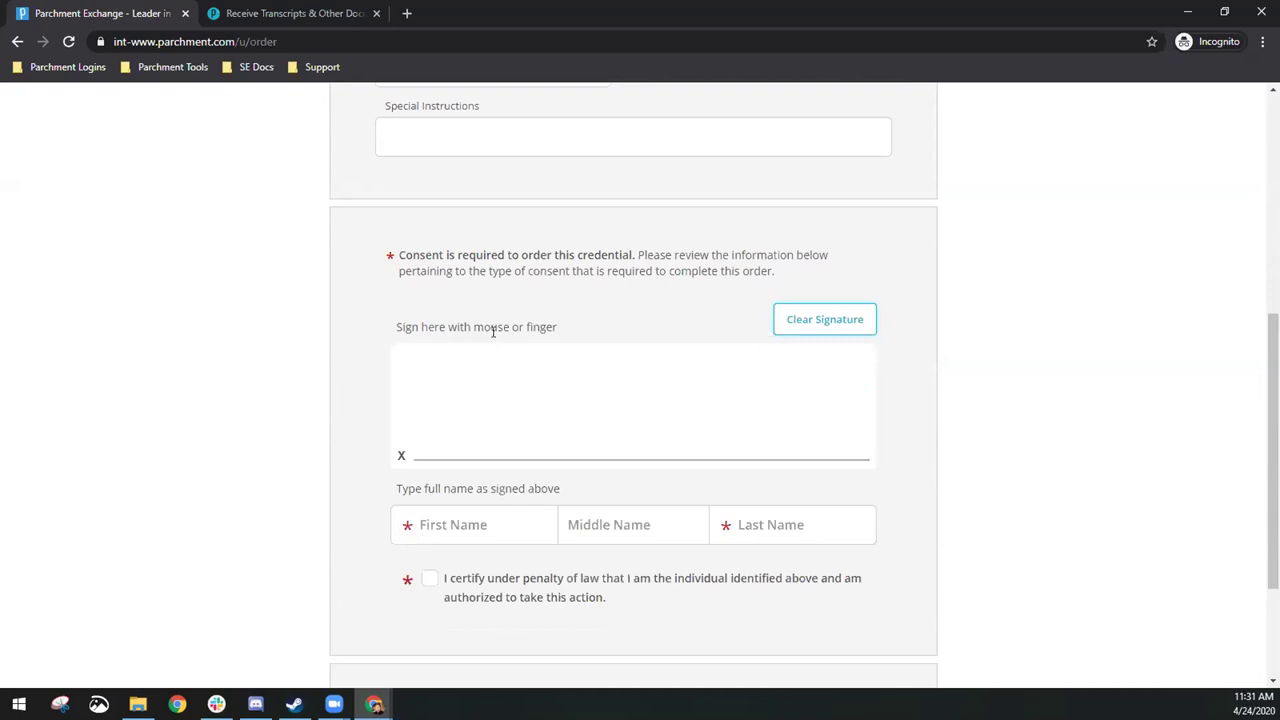
mouse_move(480, 437)
mouse_down()
mouse_move(480, 413)
mouse_move(734, 394)
mouse_move(828, 437)
mouse_up()
click(519, 521)
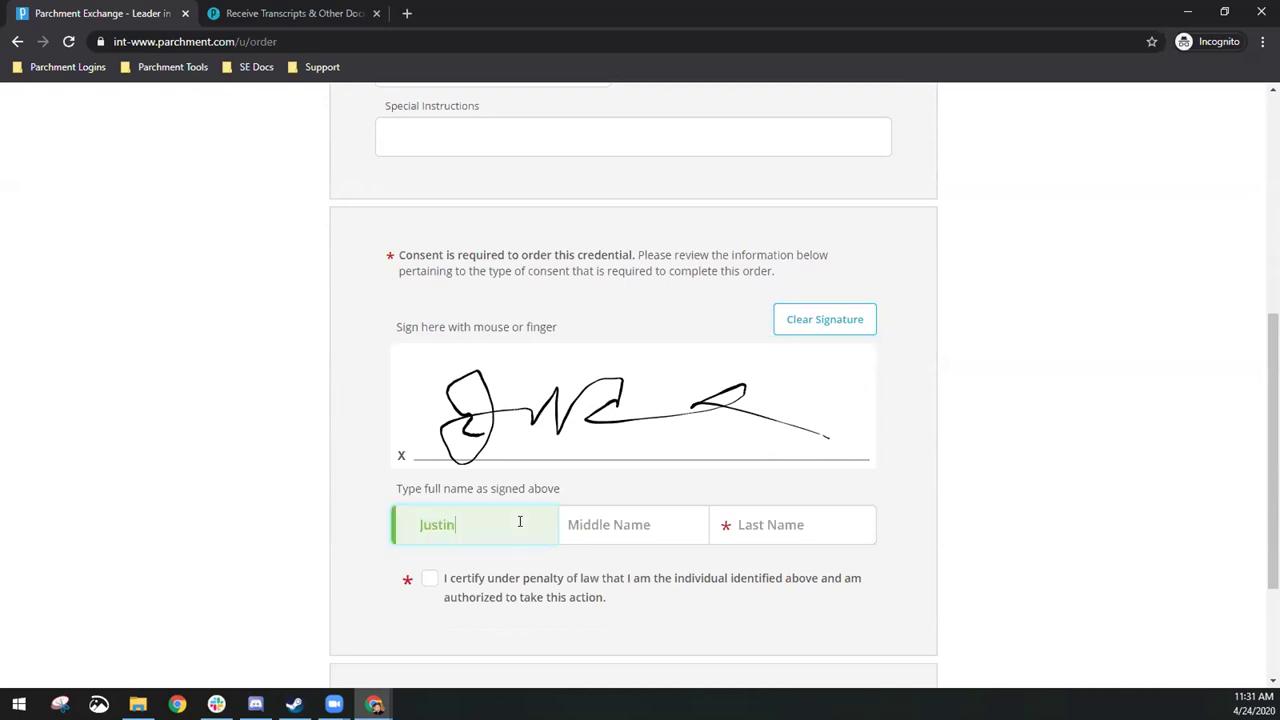
Enter the student's first and last name, tick the certification, and continue to the summary.
key(Tab)
key(Tab)
key(Tab)
key(space)
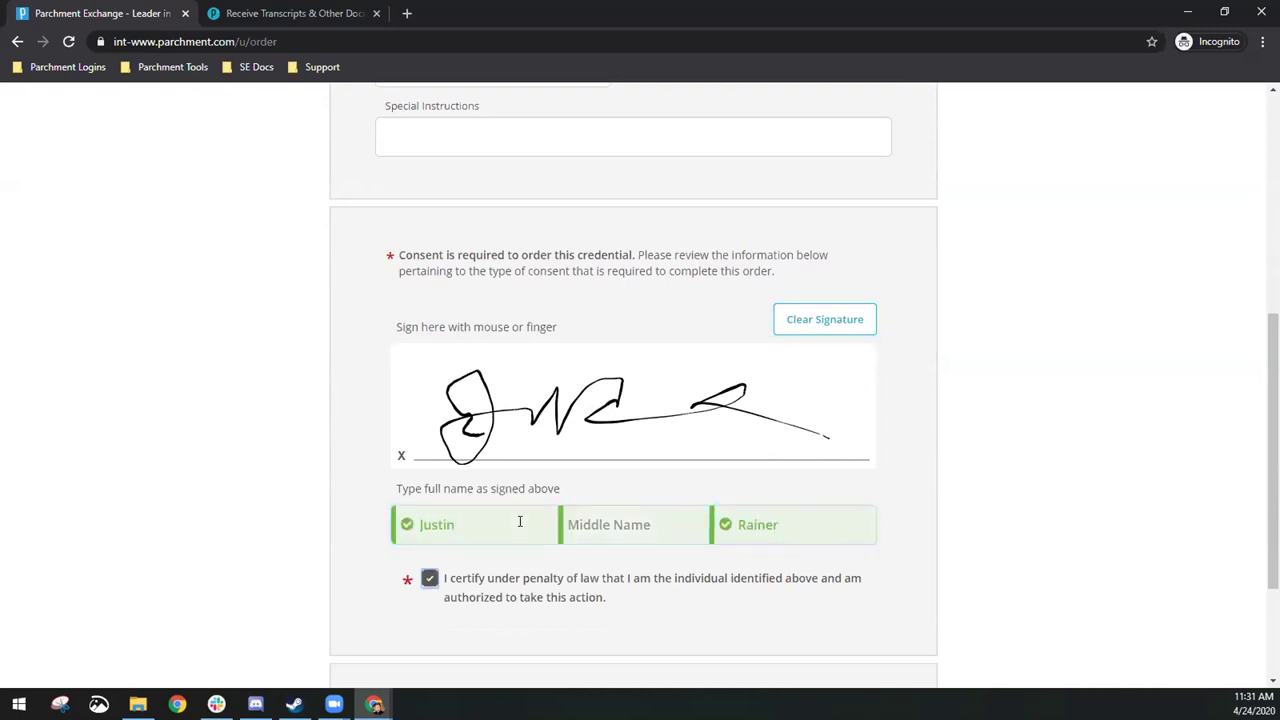
scroll(656, 571, down, 3)
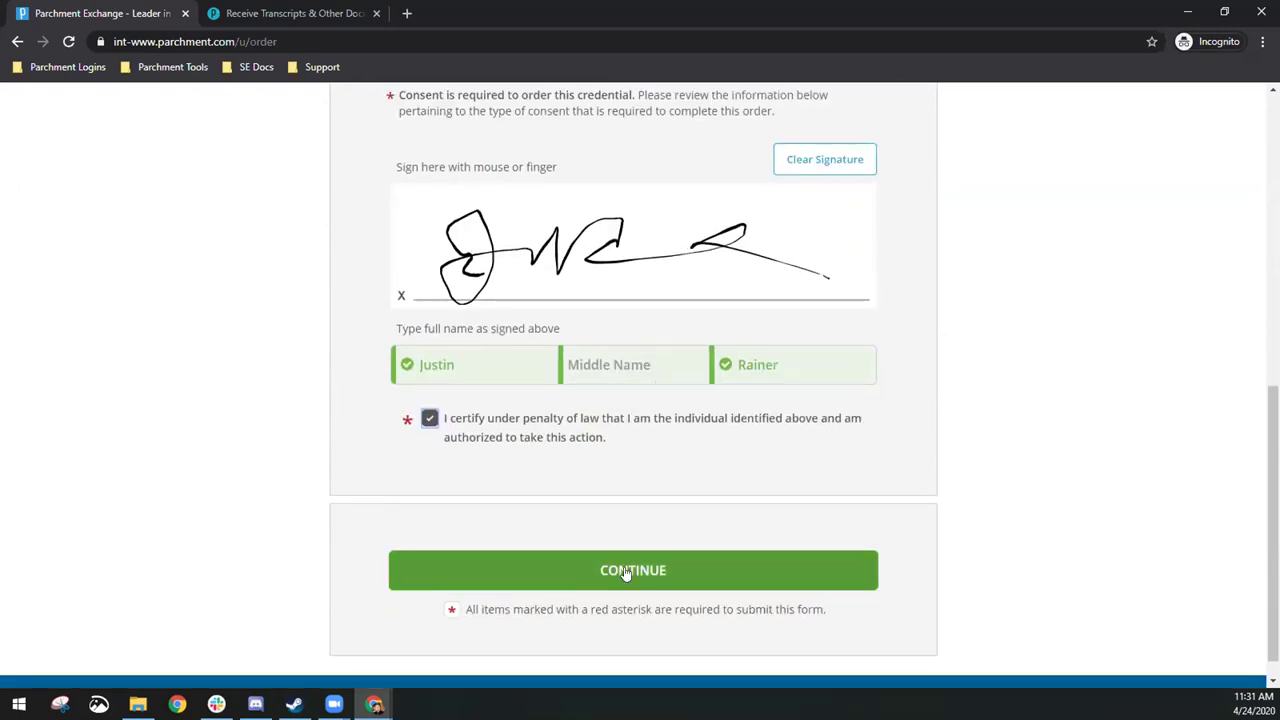
click(624, 572)
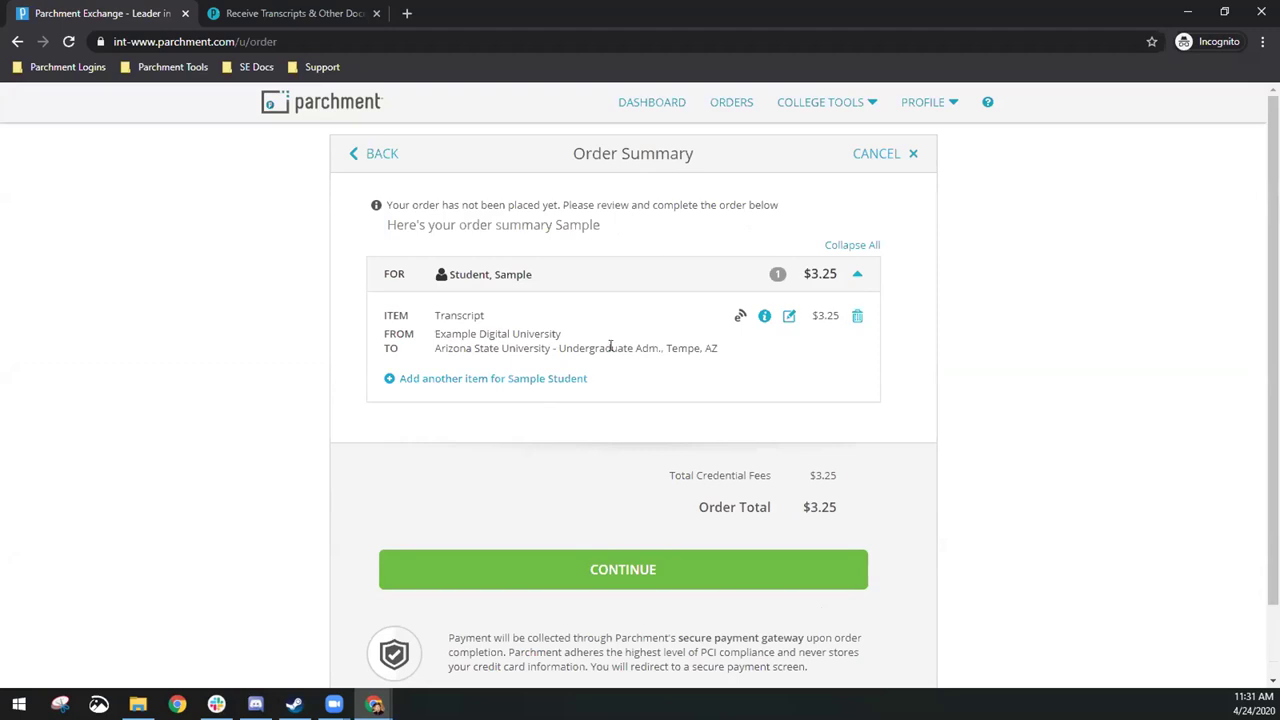
Add another Transcript item from Example Digital University, choosing to send it to an individual.
click(497, 378)
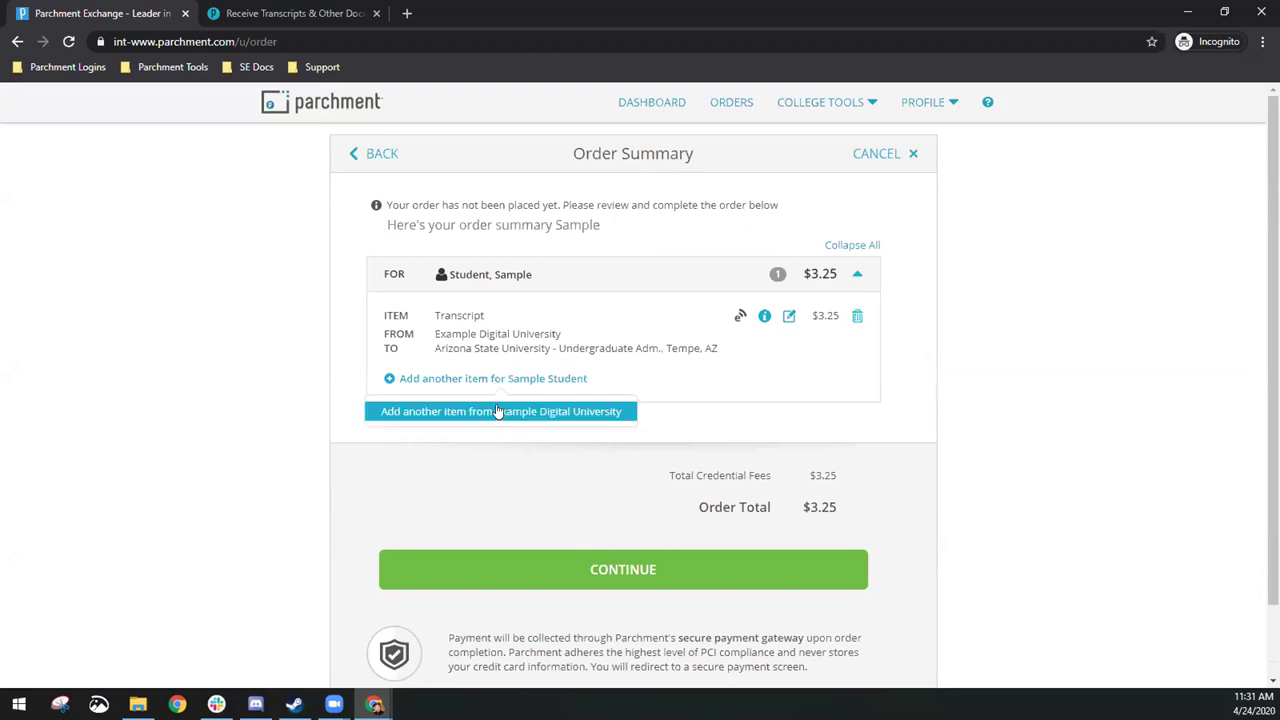
click(506, 412)
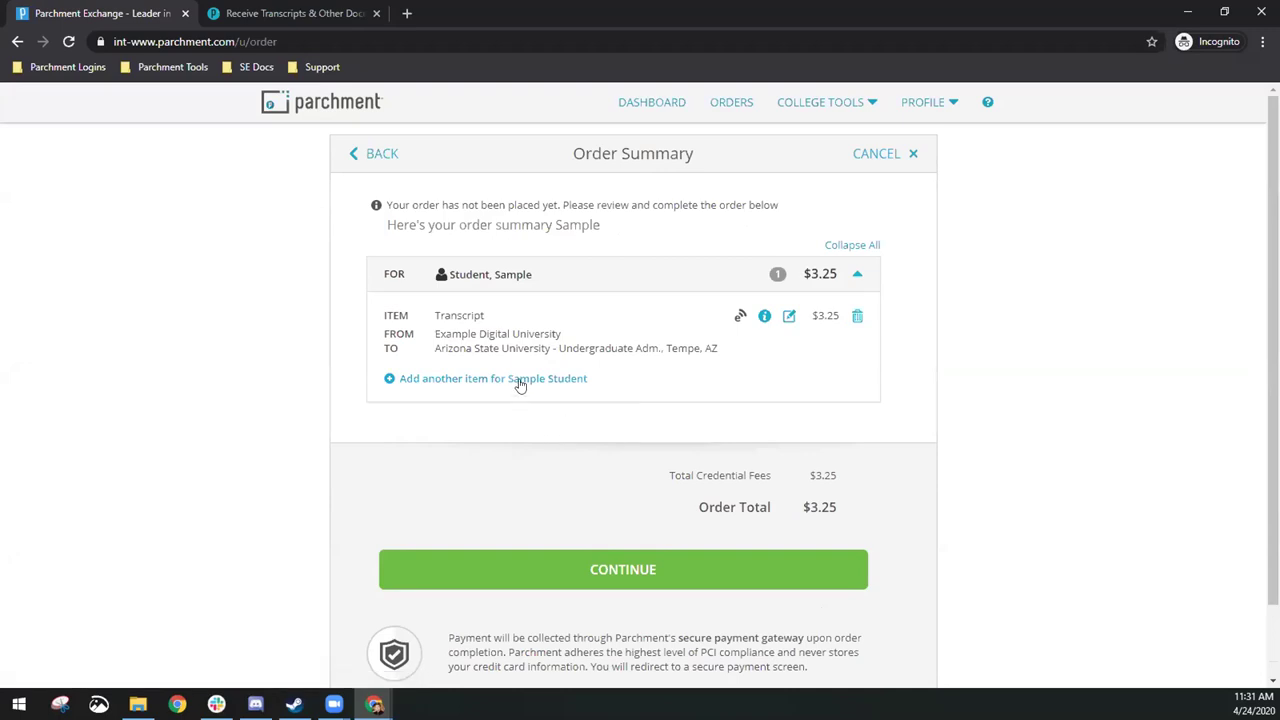
click(521, 382)
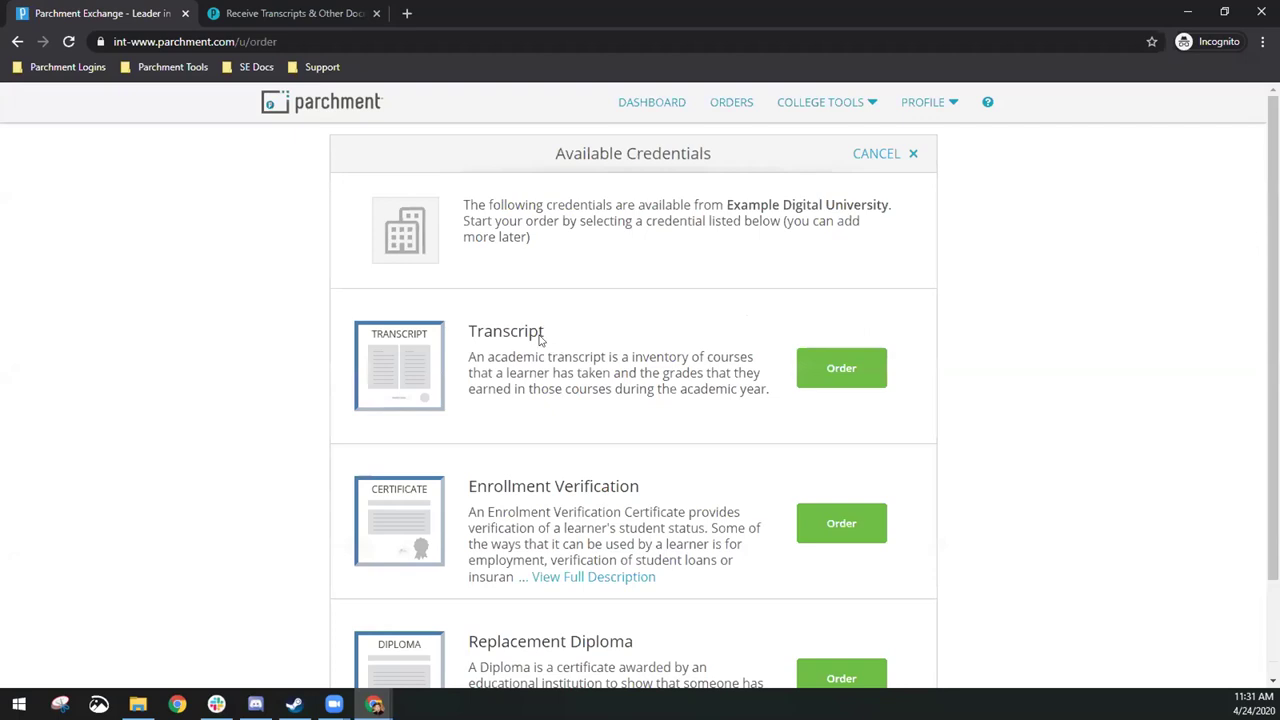
click(840, 367)
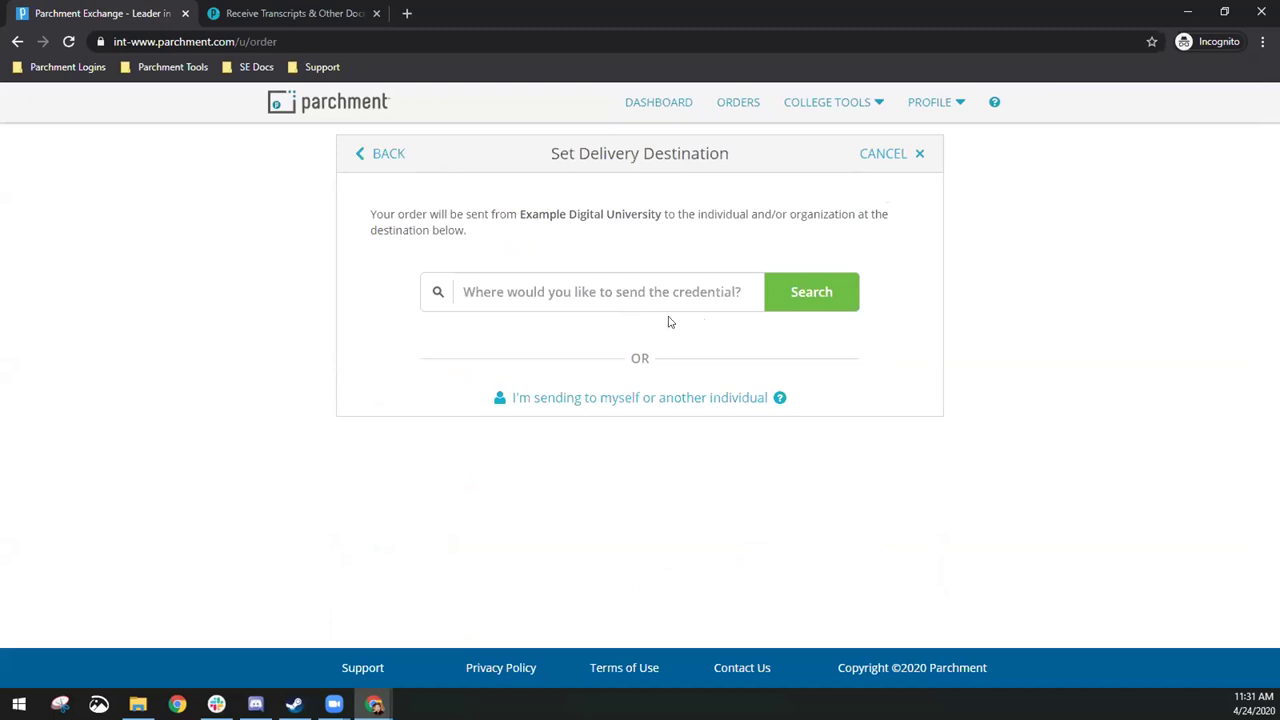
click(582, 399)
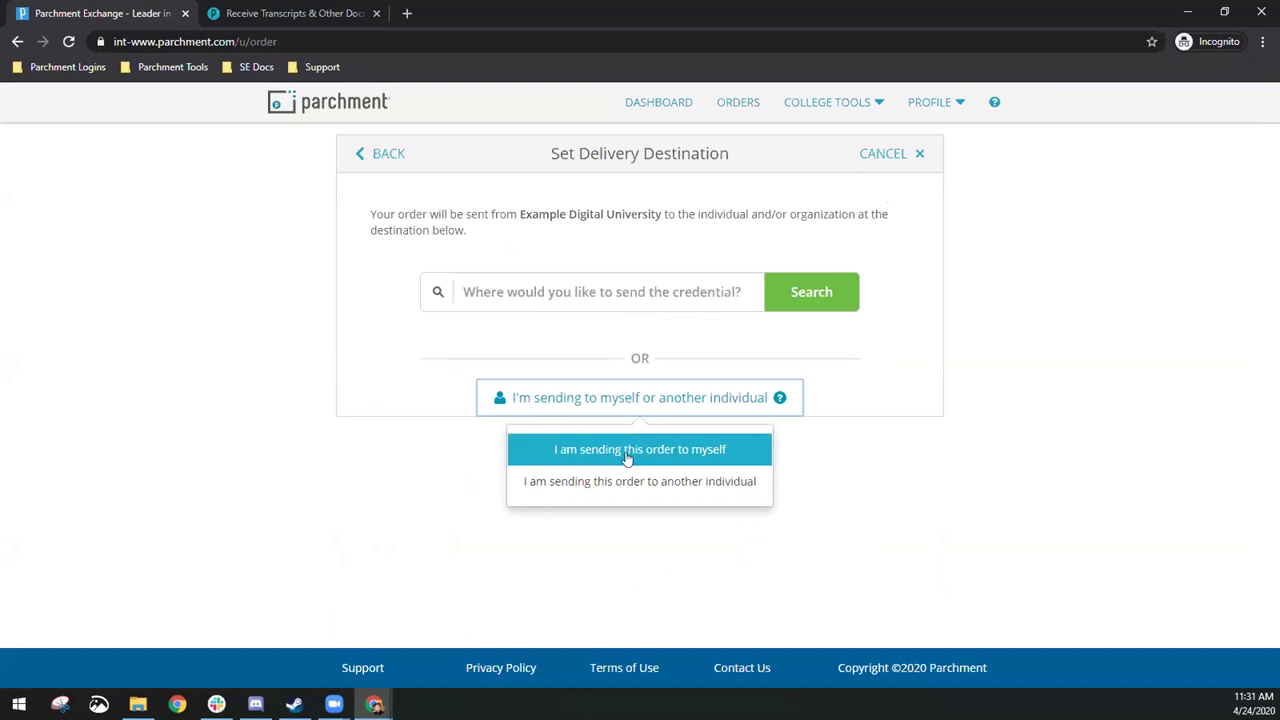
Choose 'I am sending this order to myself' for the second transcript.
click(632, 454)
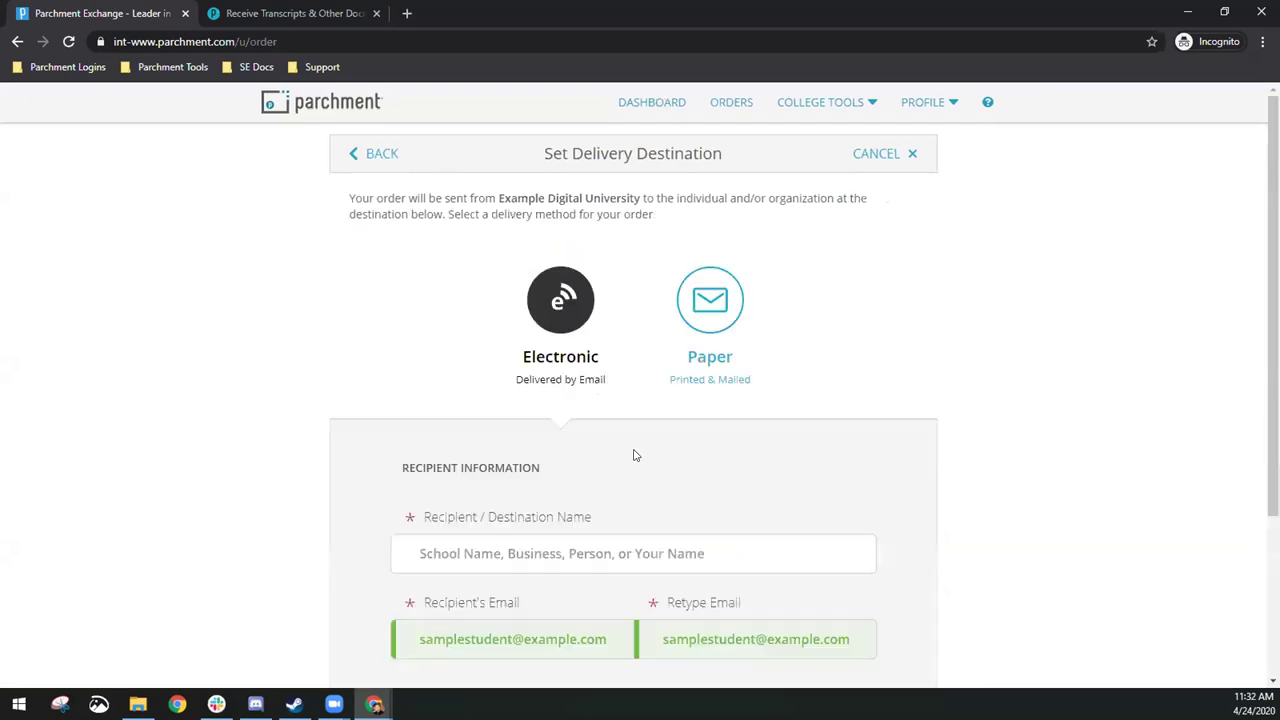
scroll(634, 452, down, 2)
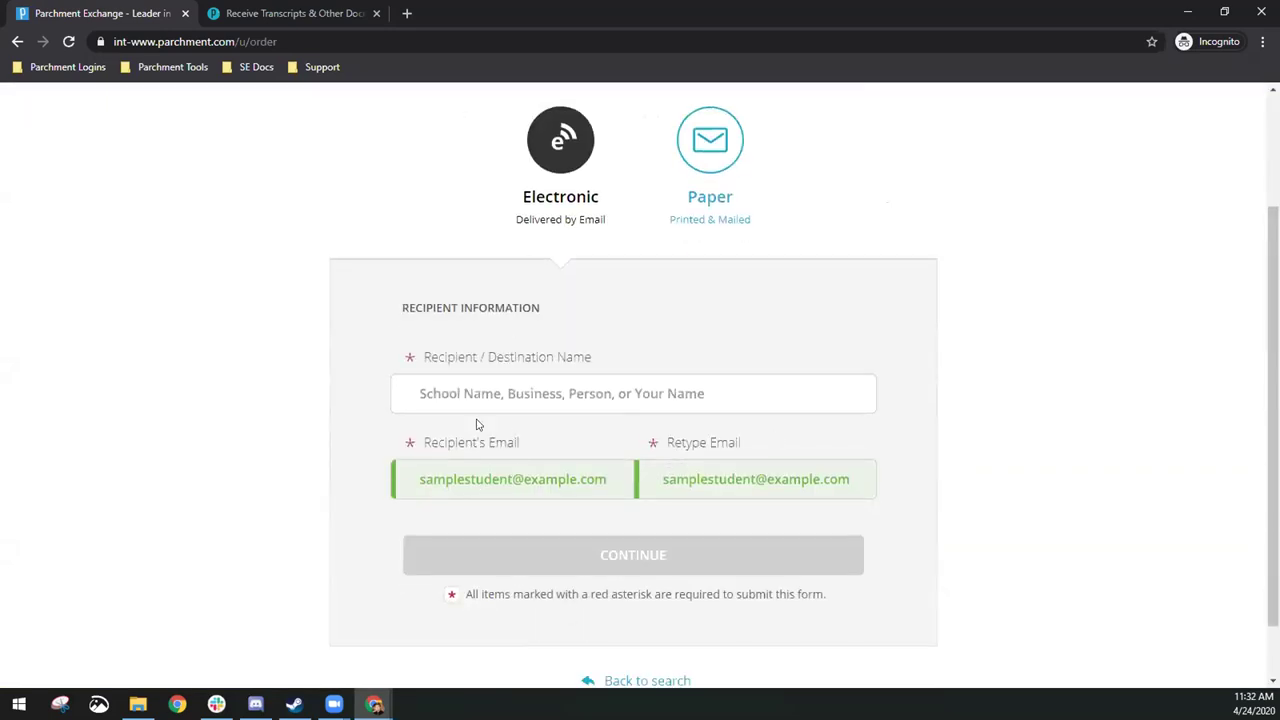
scroll(706, 286, up, 1)
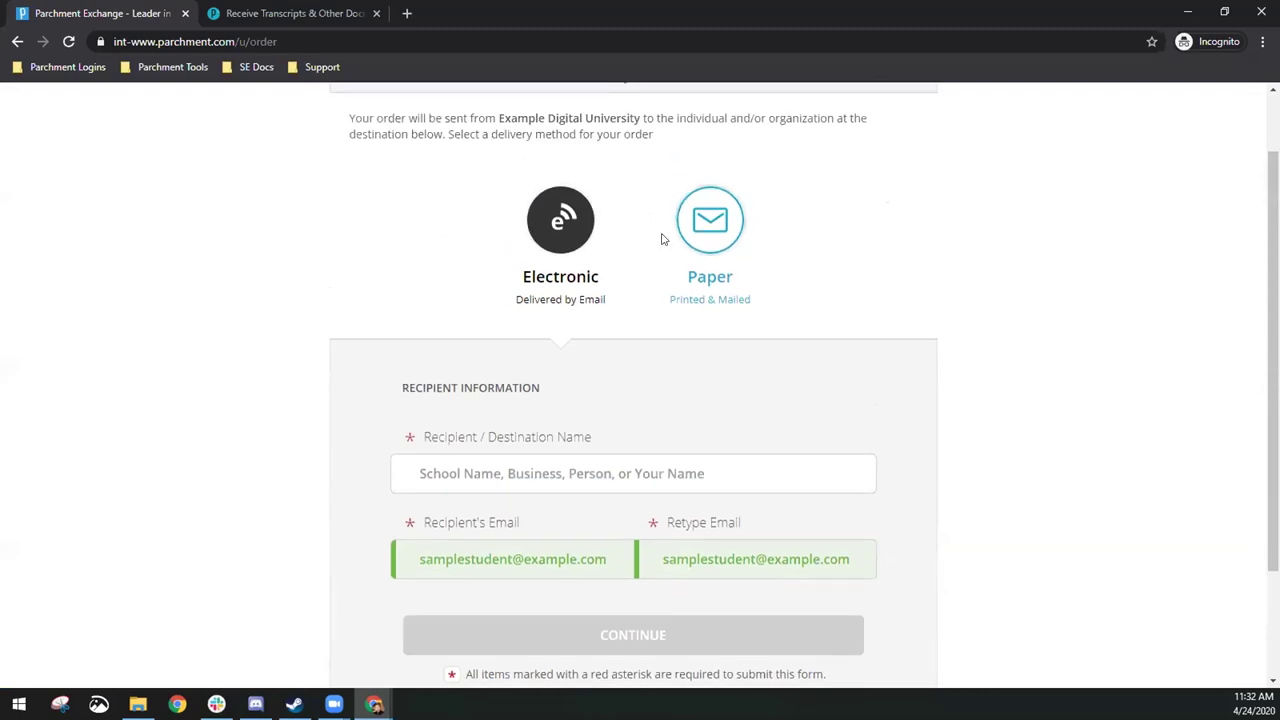
scroll(663, 237, up, 1)
scroll(533, 452, down, 1)
Look over the Paper (Printed & Mailed) address form, then switch back to Electronic delivery.
click(706, 224)
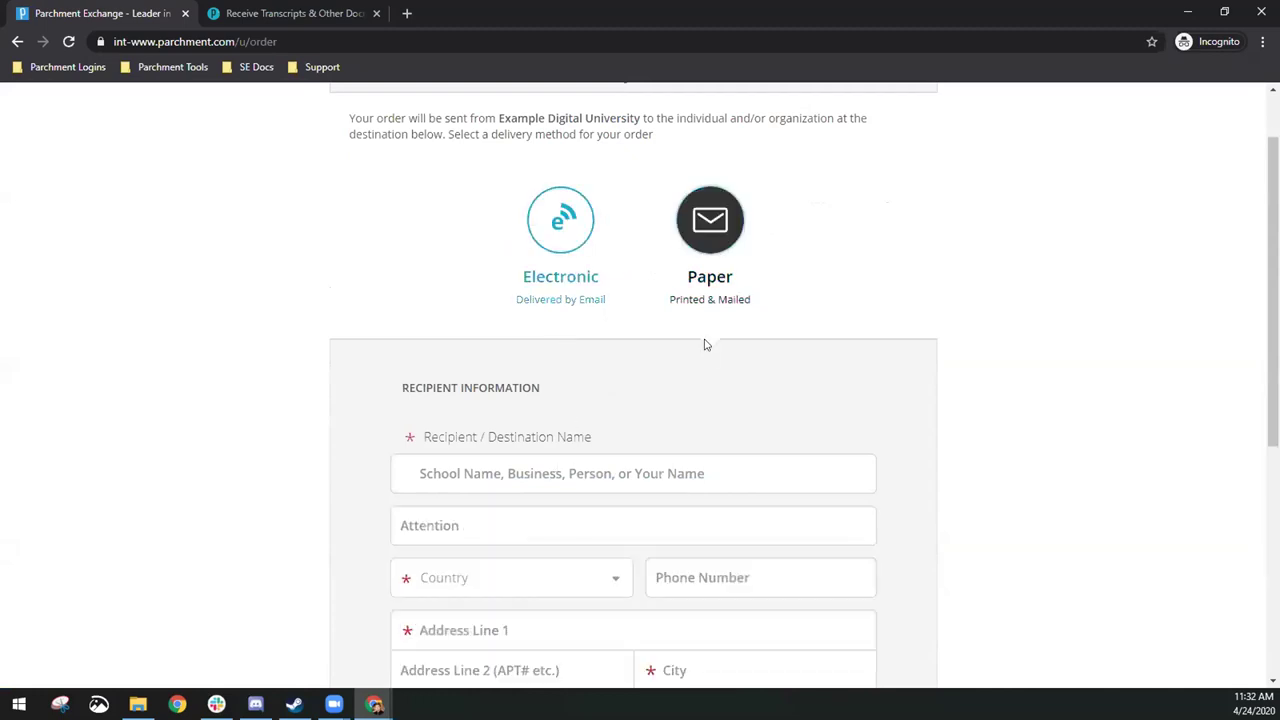
scroll(708, 330, down, 1)
scroll(714, 320, down, 1)
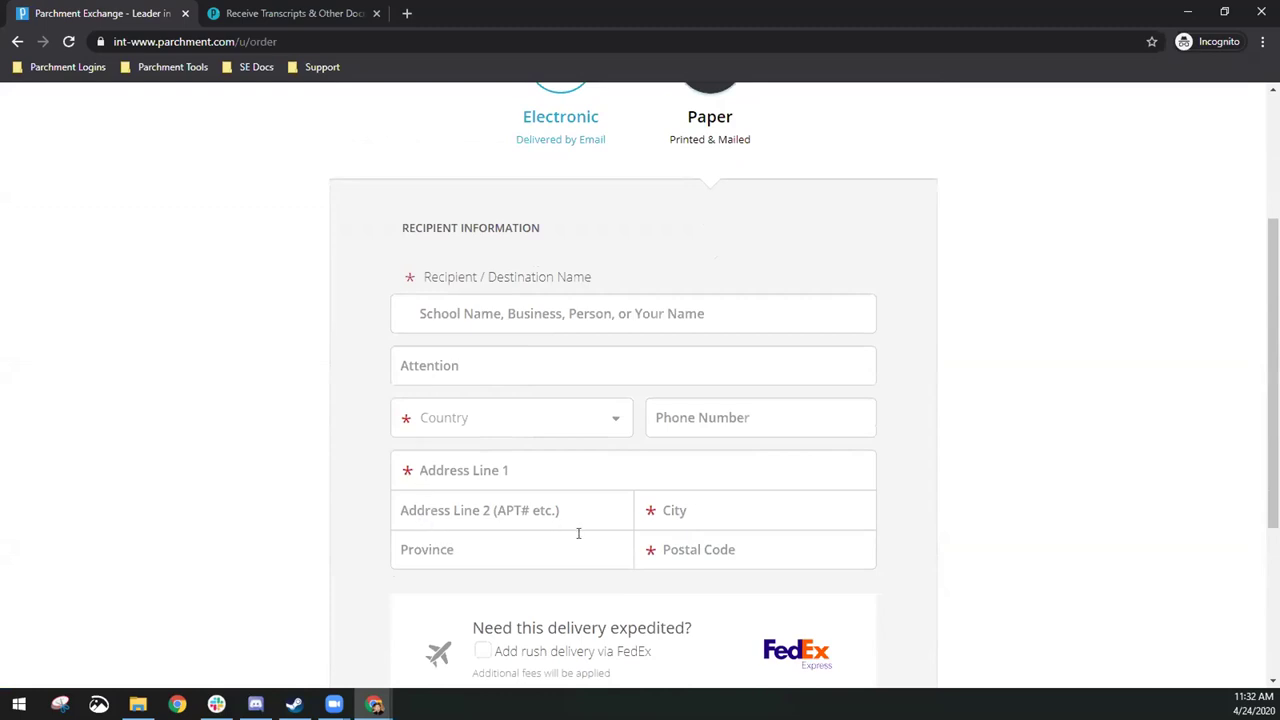
scroll(481, 450, down, 2)
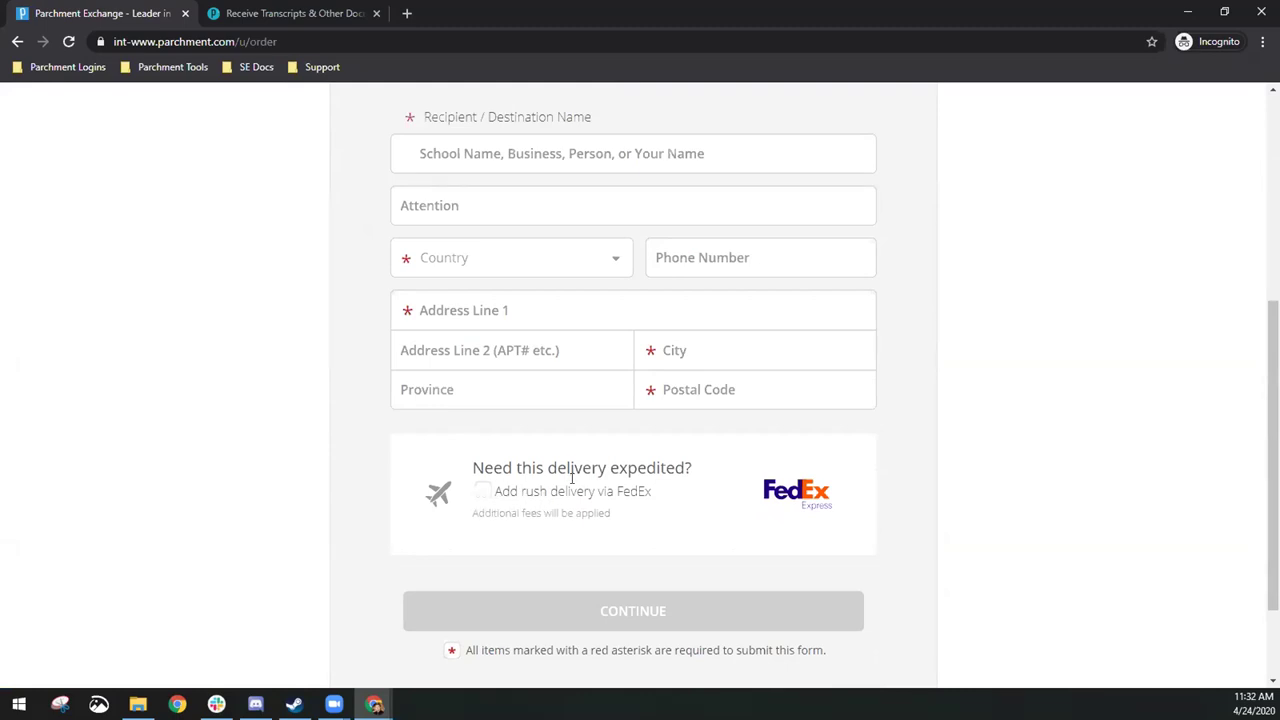
scroll(538, 498, up, 1)
scroll(538, 498, up, 2)
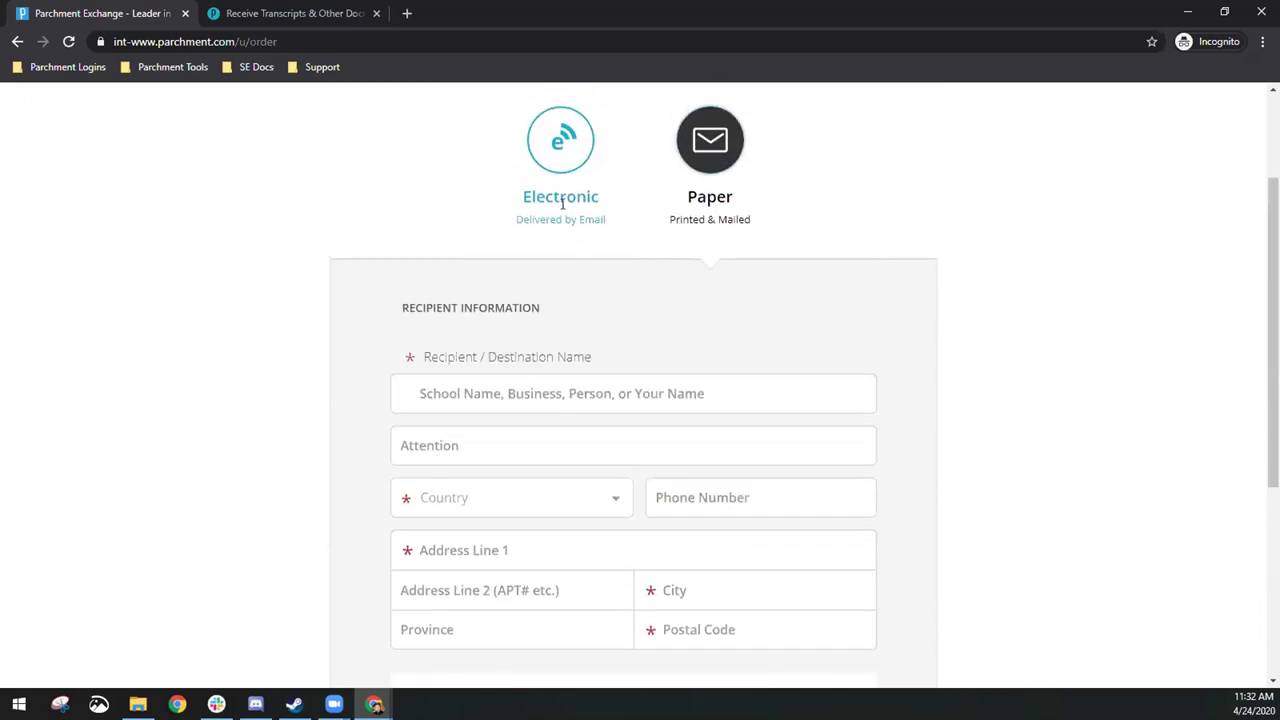
click(558, 186)
Enter the student's name as the Recipient / Destination Name and continue.
click(526, 391)
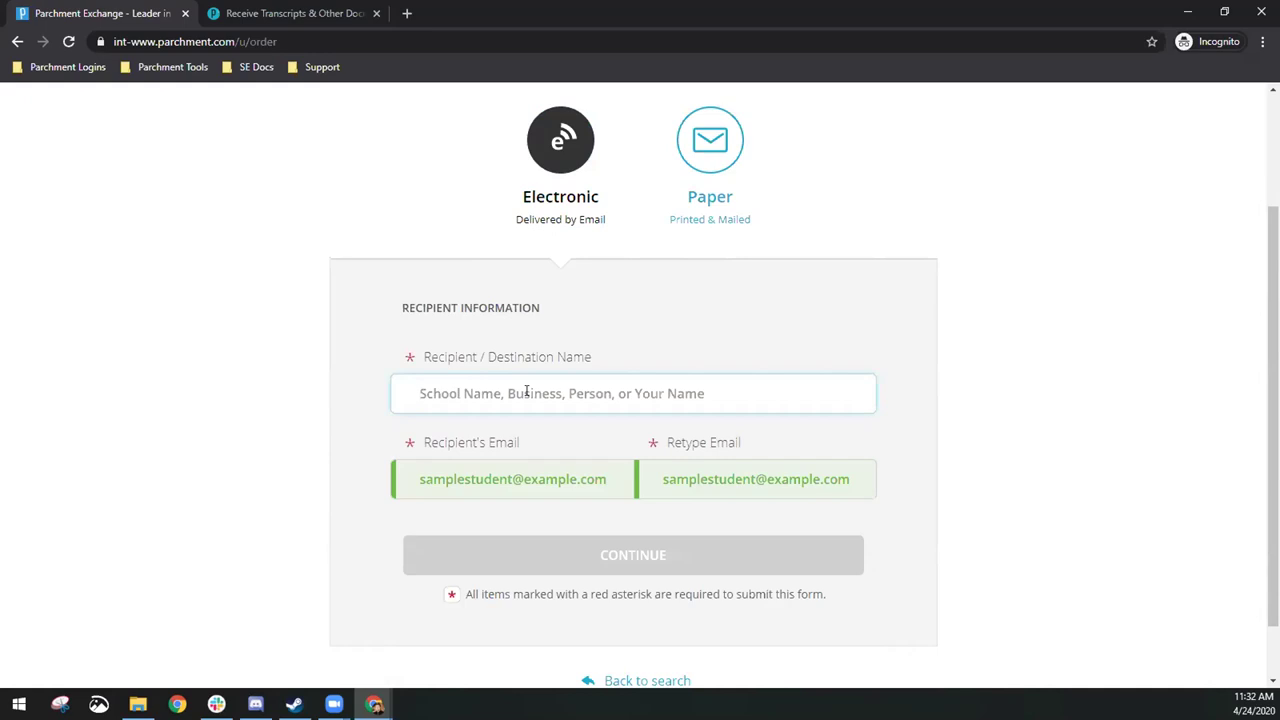
text(Justin)
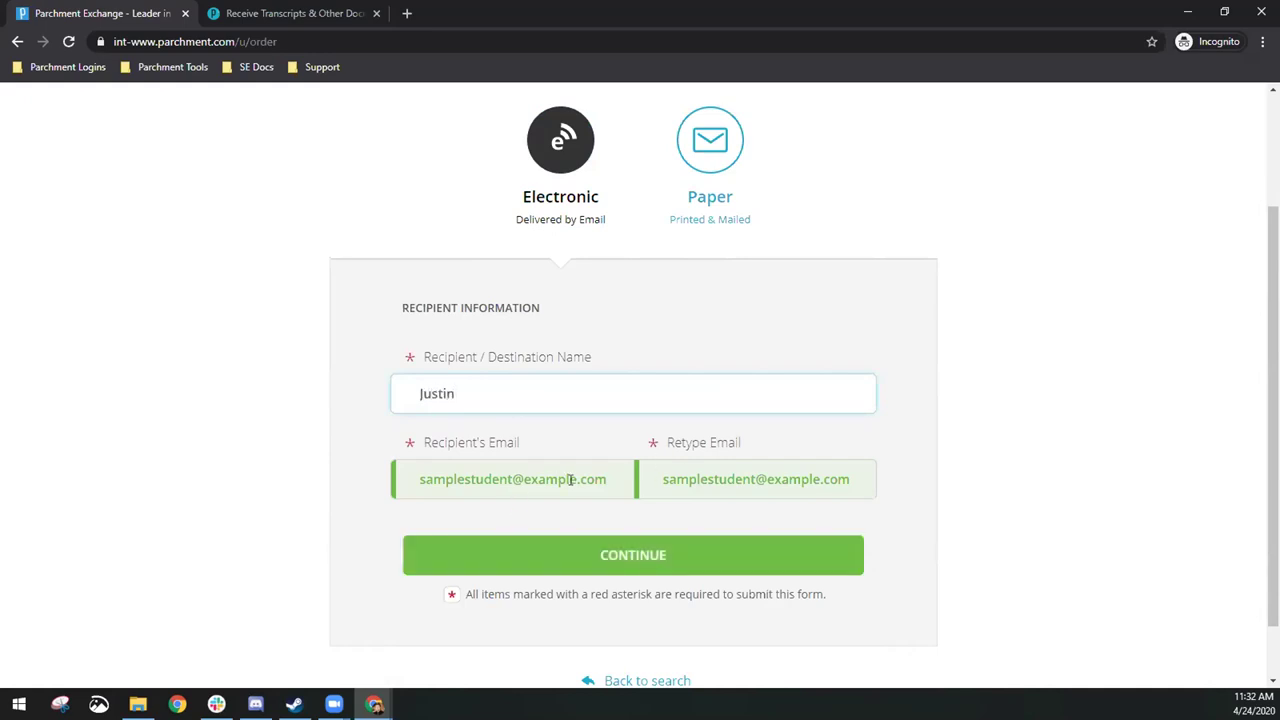
click(584, 552)
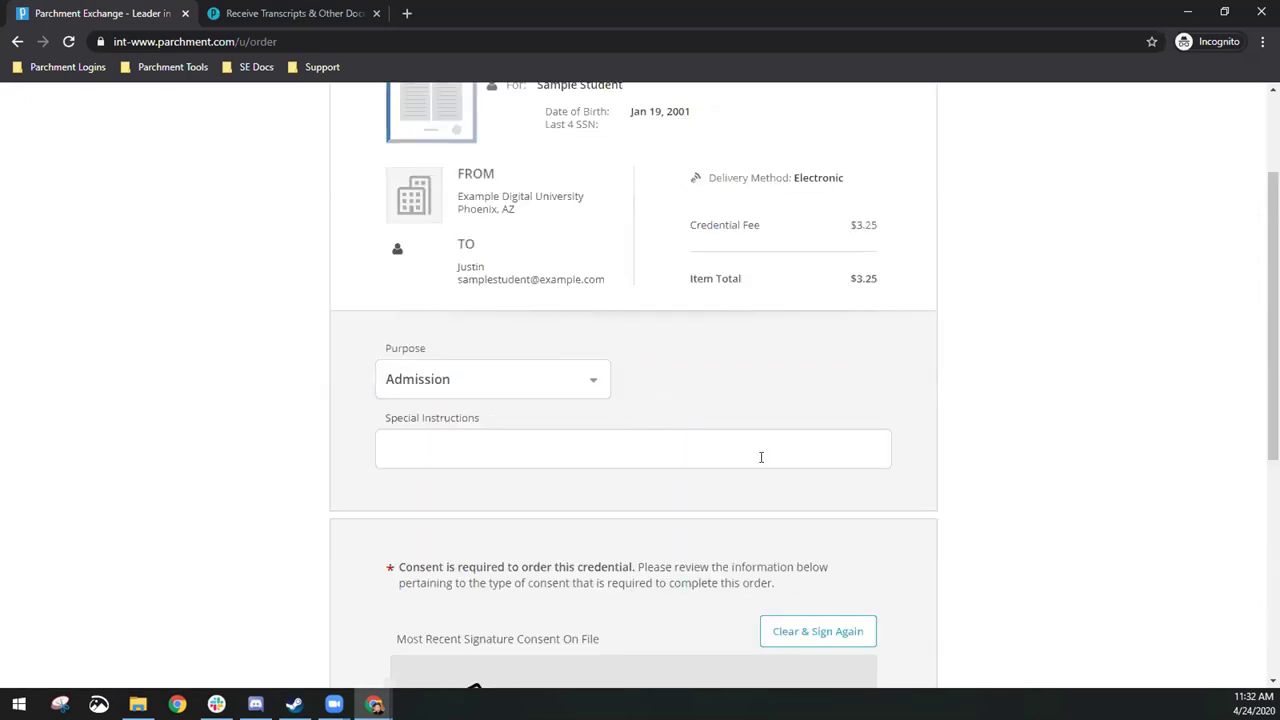
Set the second transcript's purpose to Self.
scroll(651, 388, up, 1)
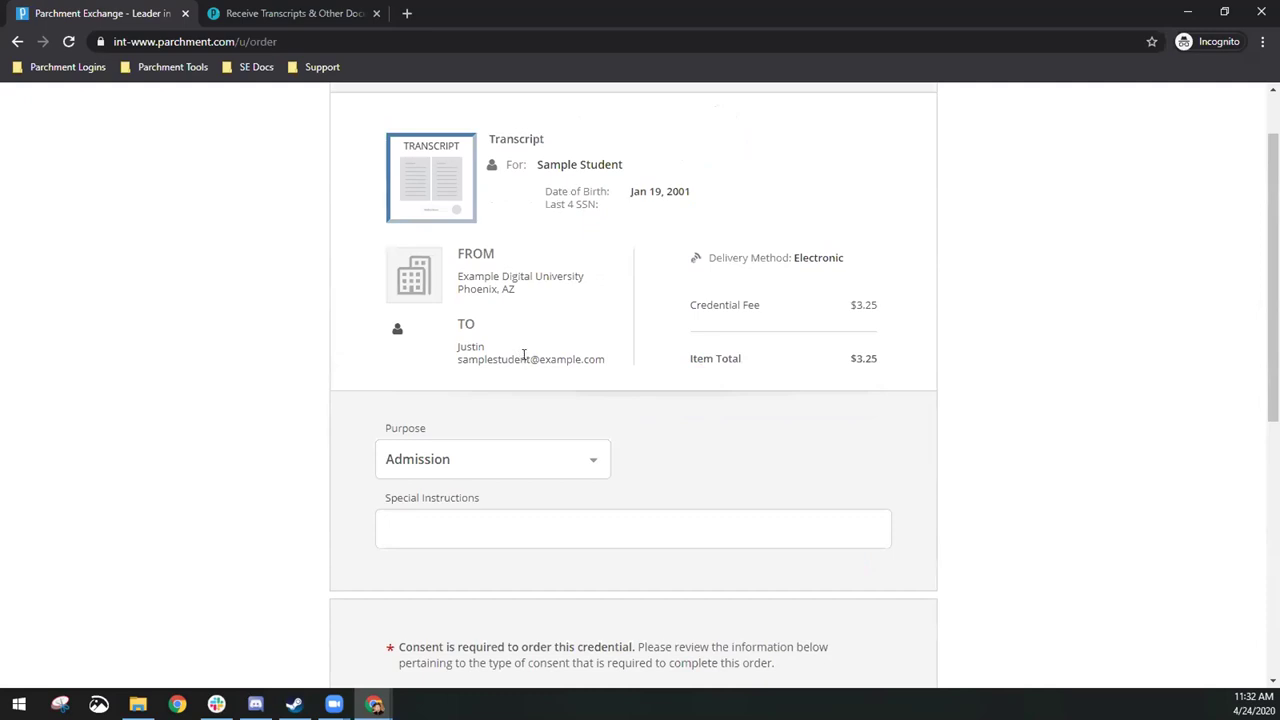
click(503, 461)
scroll(491, 471, down, 1)
scroll(477, 507, down, 1)
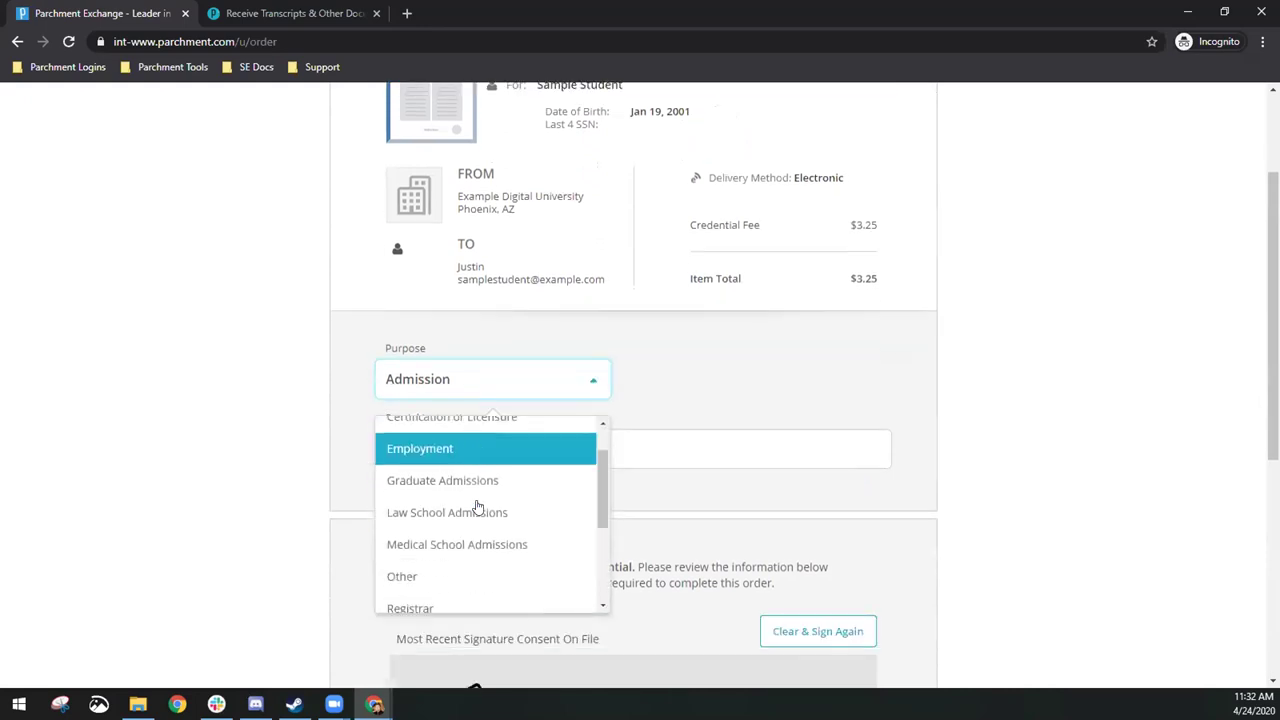
scroll(470, 515, down, 1)
click(436, 599)
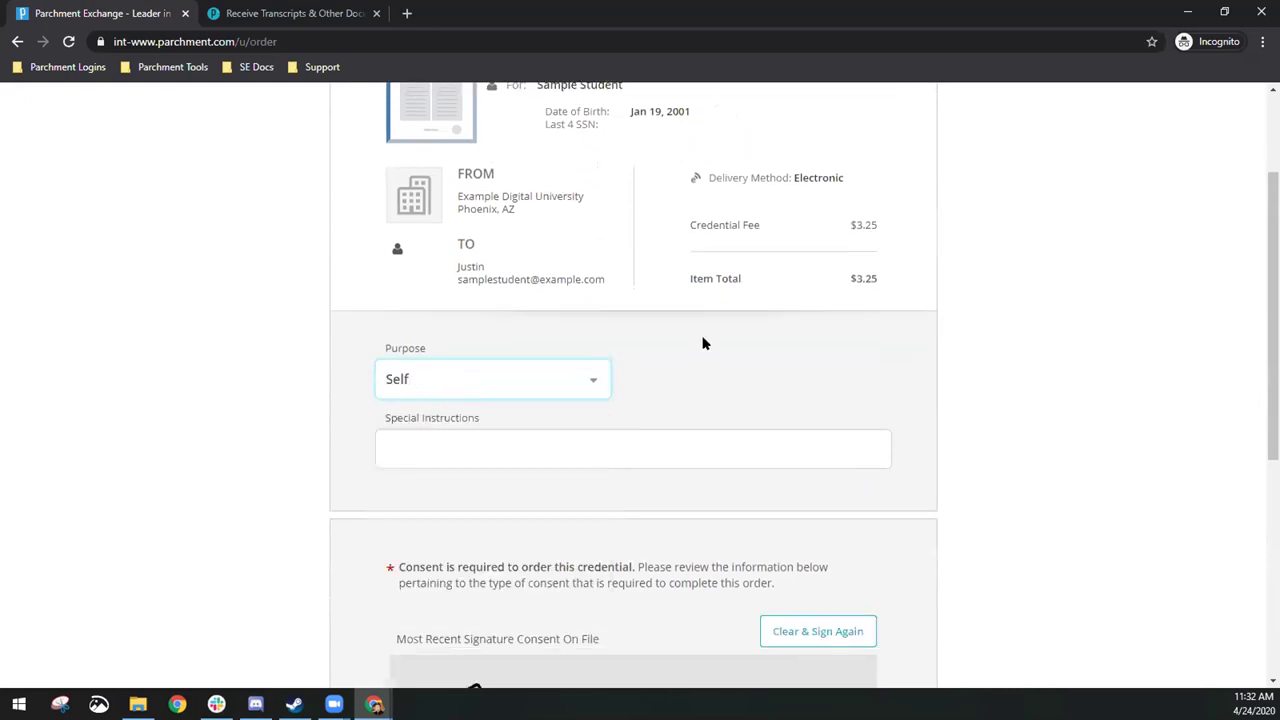
Certify the signature consent and continue to the $6.50 Order Summary.
scroll(715, 390, down, 2)
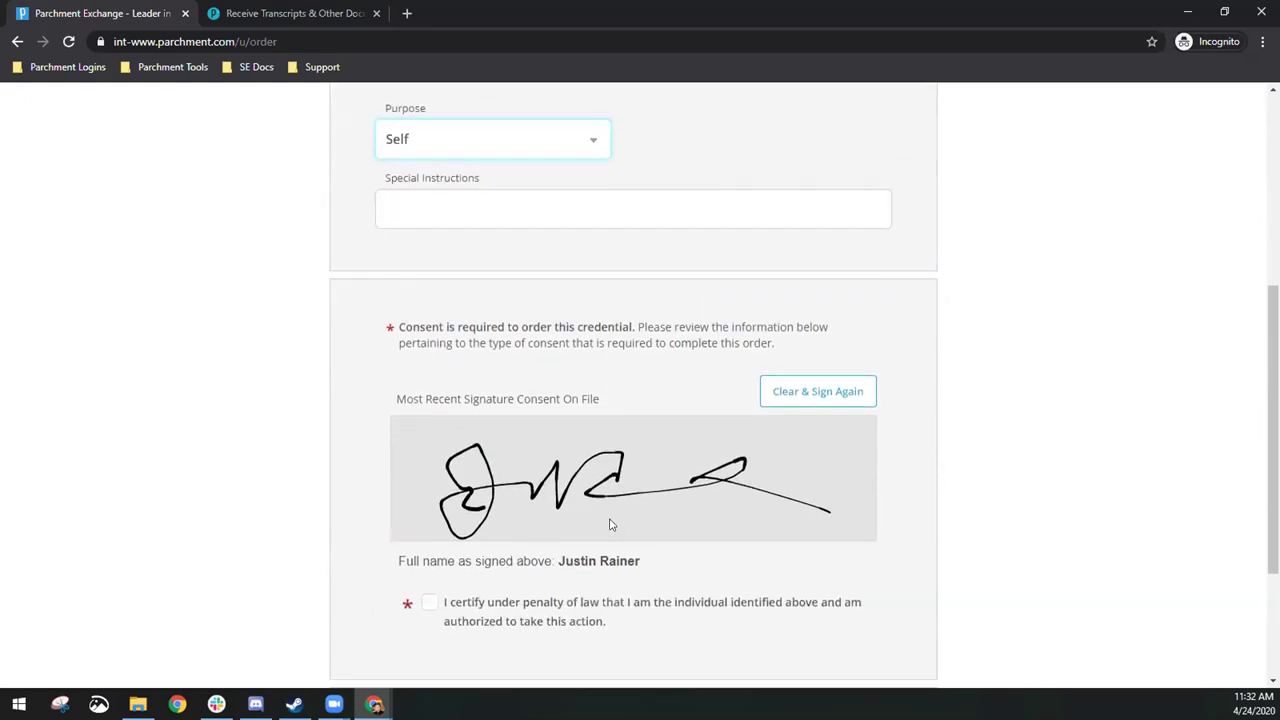
scroll(608, 523, down, 1)
click(429, 522)
scroll(590, 560, down, 1)
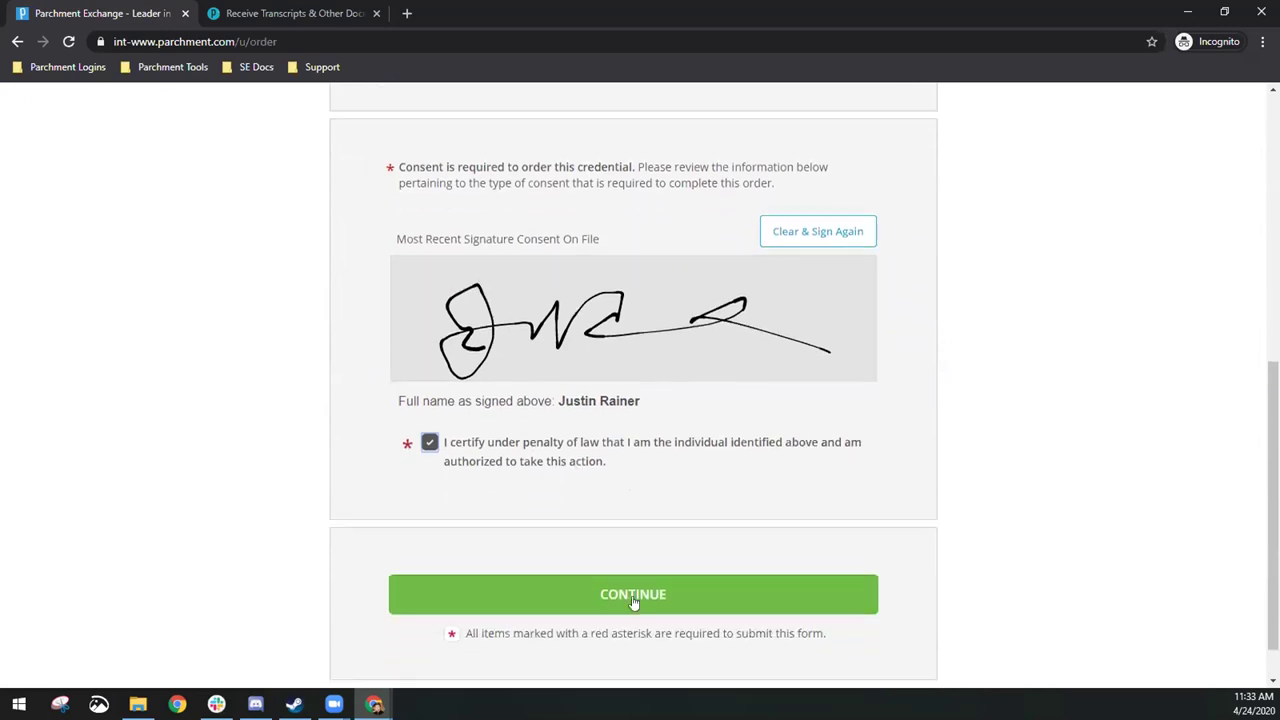
click(646, 603)
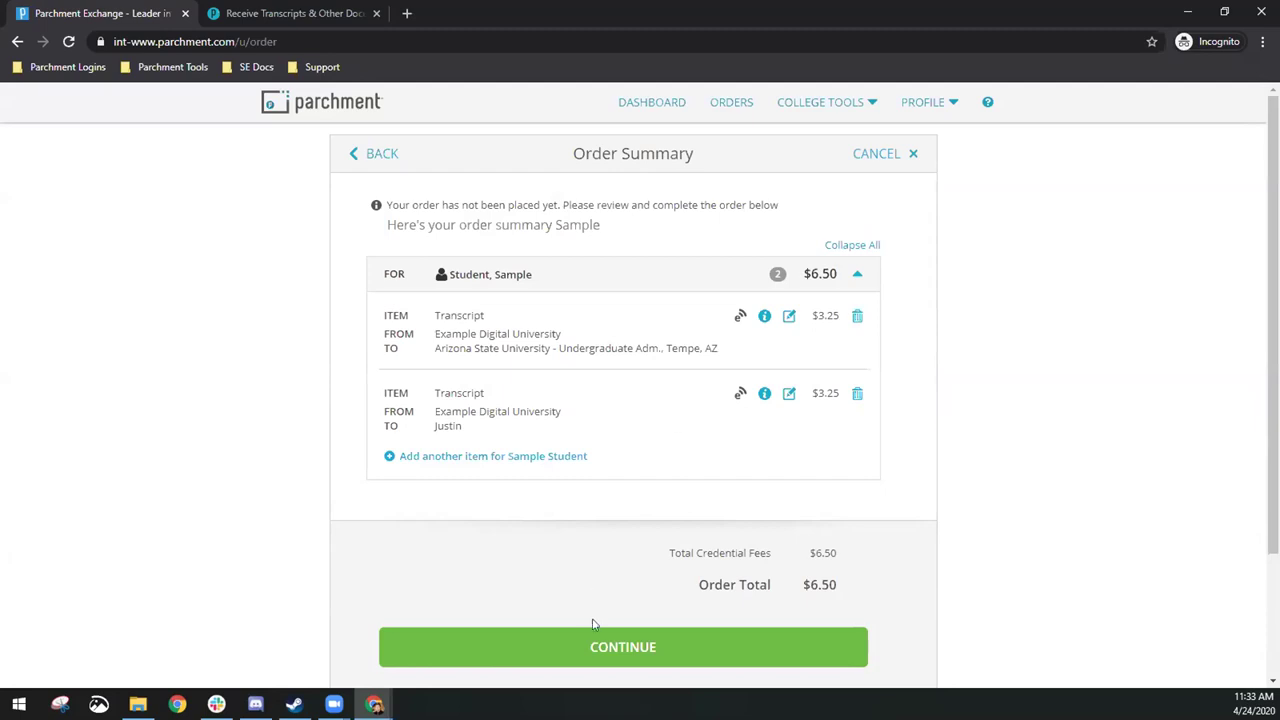
Continue to the secure payment page and enter the cardholder's first and last name.
click(624, 650)
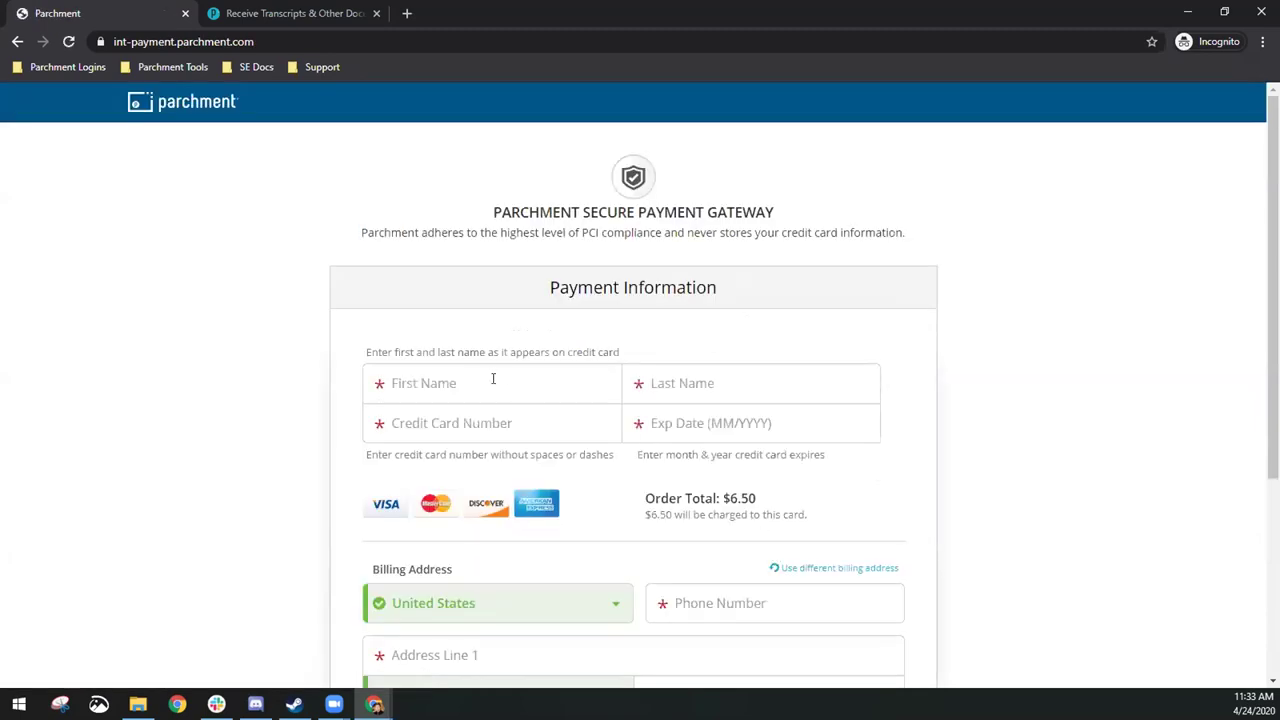
click(493, 391)
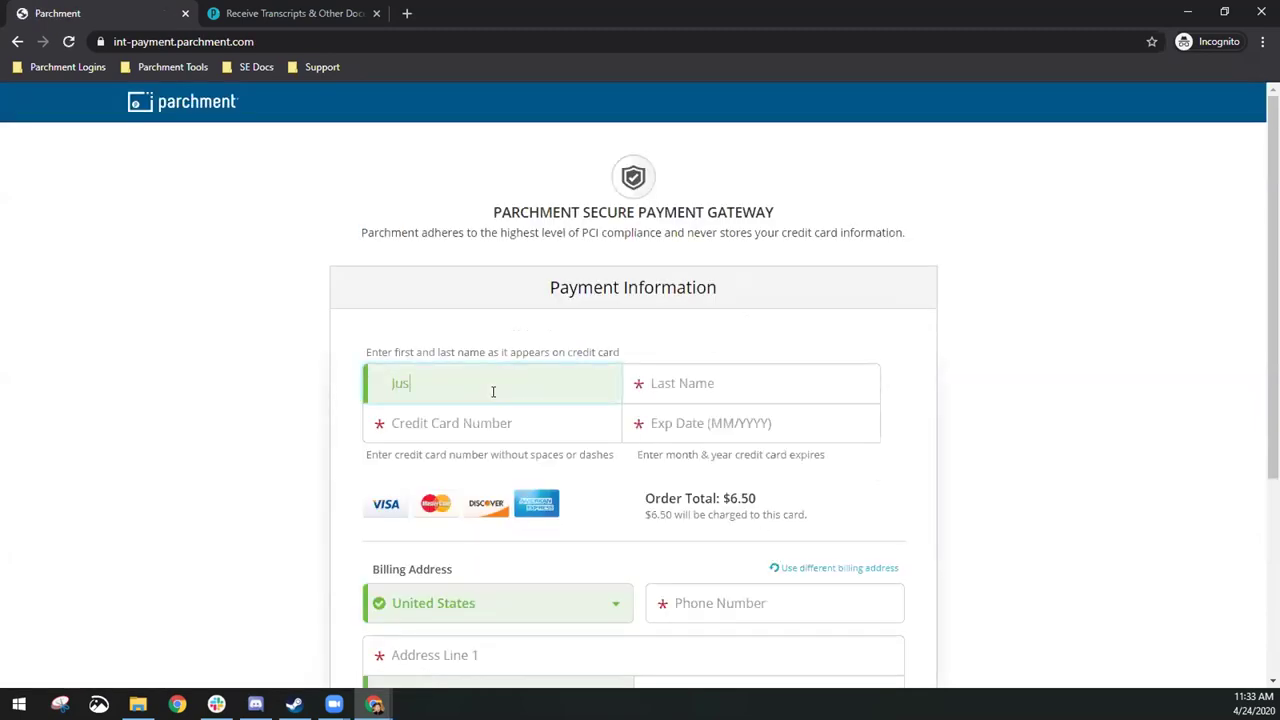
key(Tab)
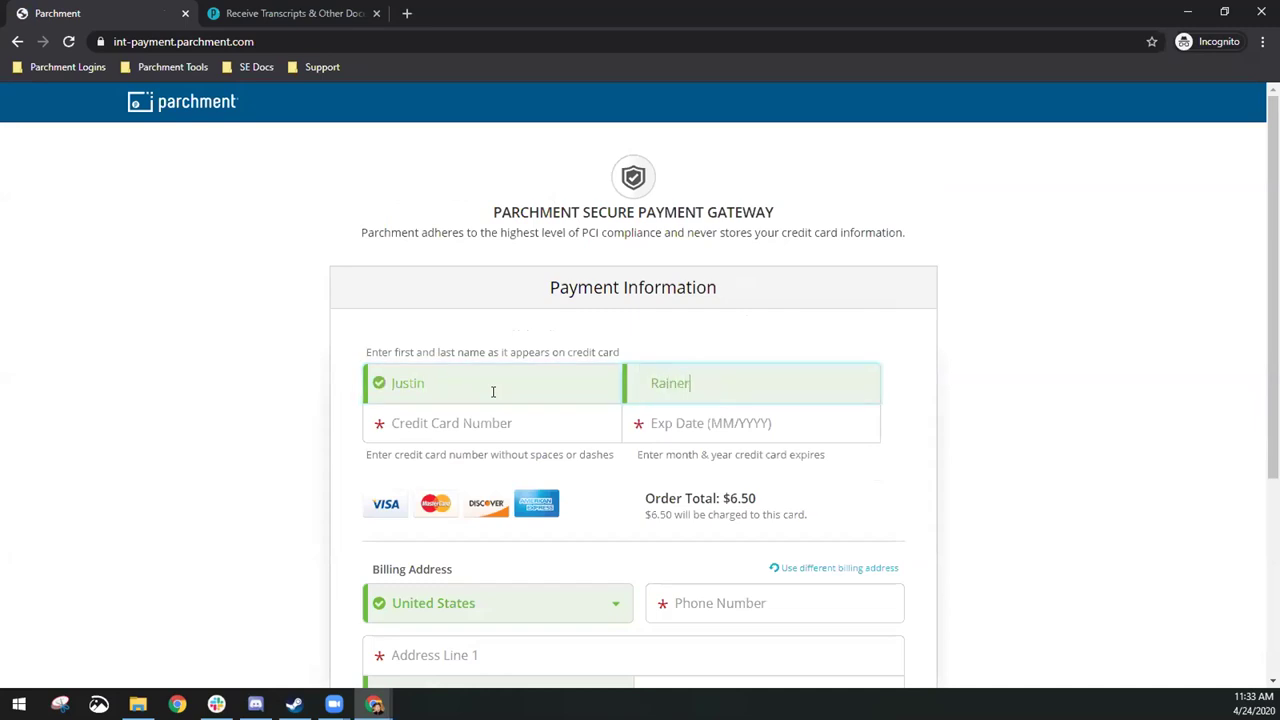
Enter the credit card number and start typing the expiry date.
key(Tab)
text(41111)
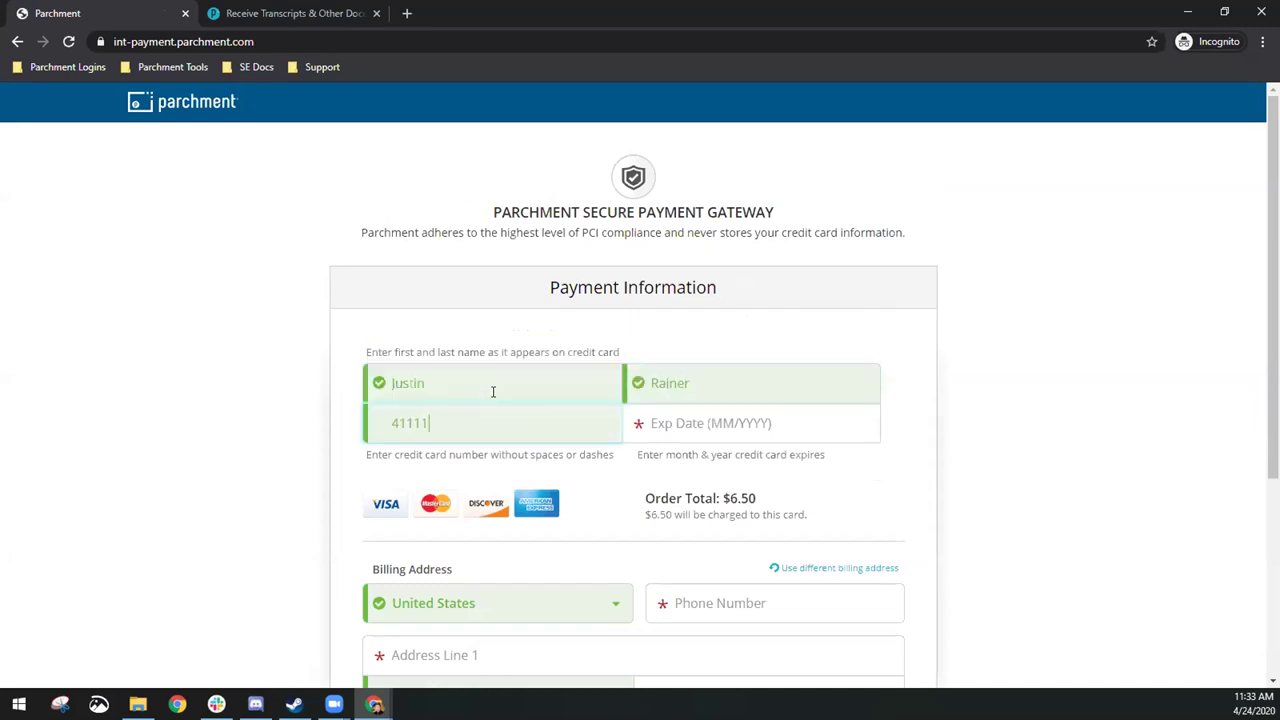
text(1111111111)
key(Tab)
text(05/)
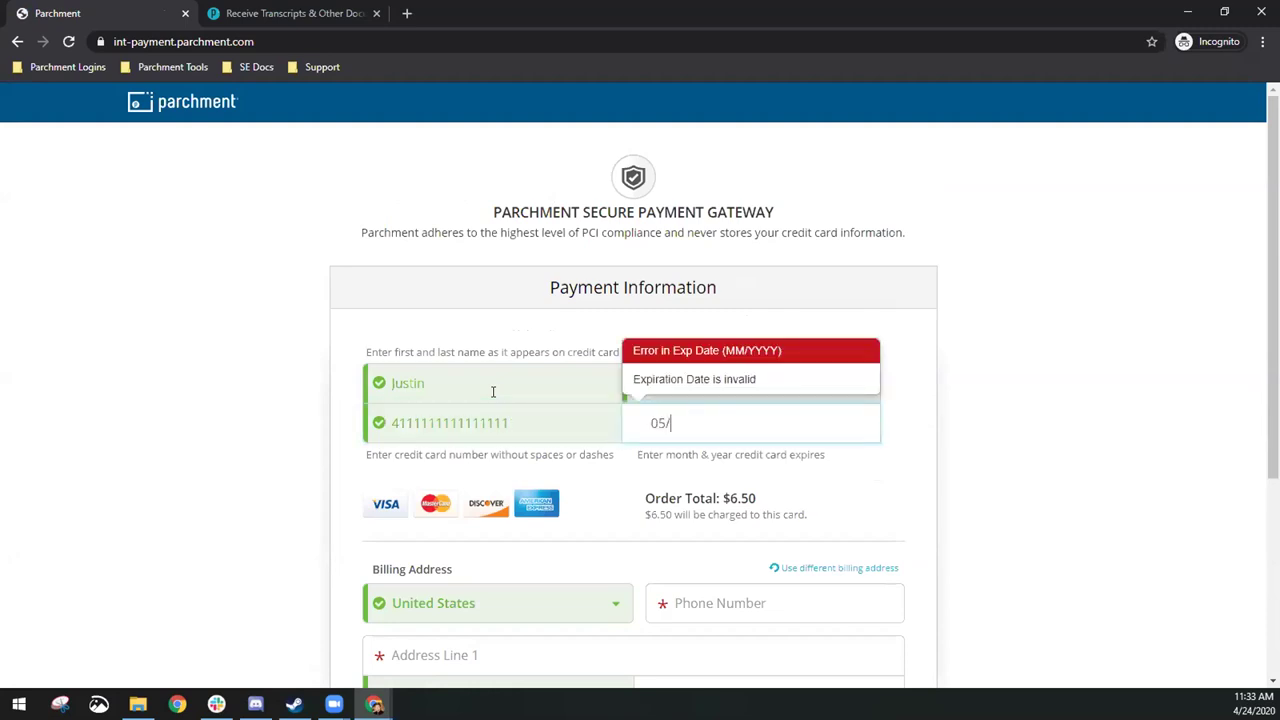
text(2025)
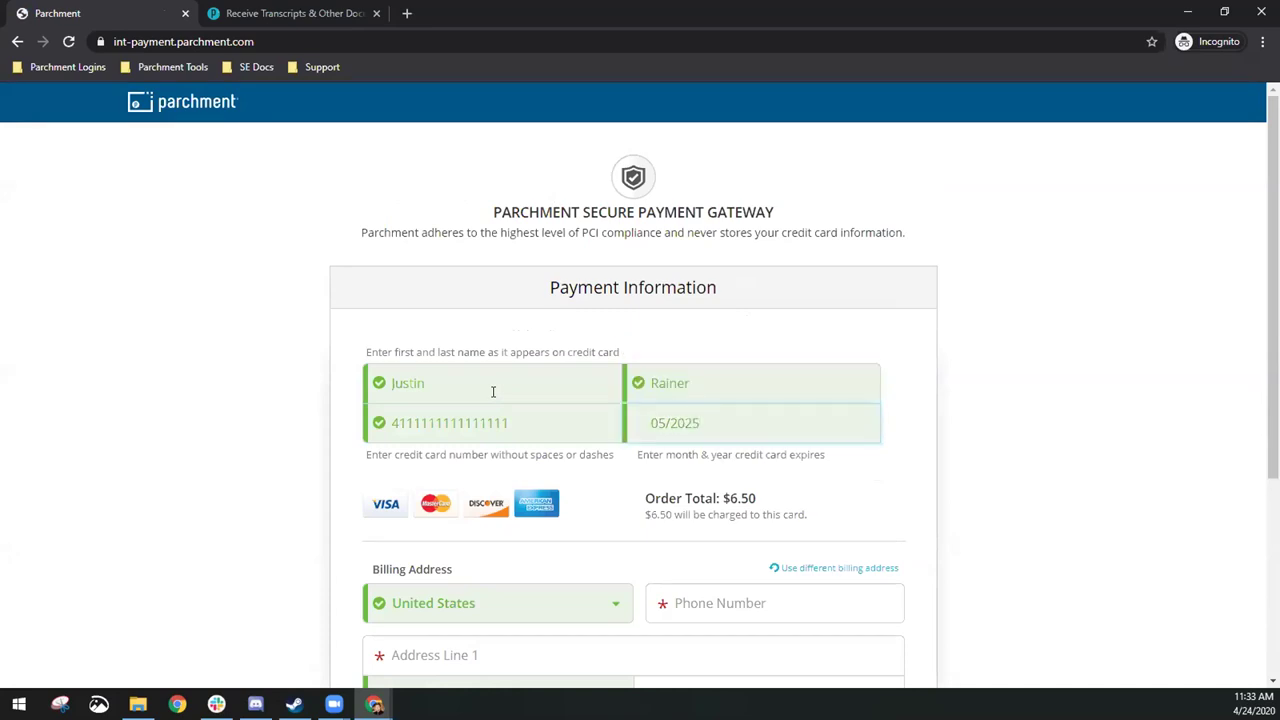
Enter the billing phone number, first address line and city.
scroll(505, 410, down, 2)
click(741, 444)
text(555-555-5555)
click(505, 484)
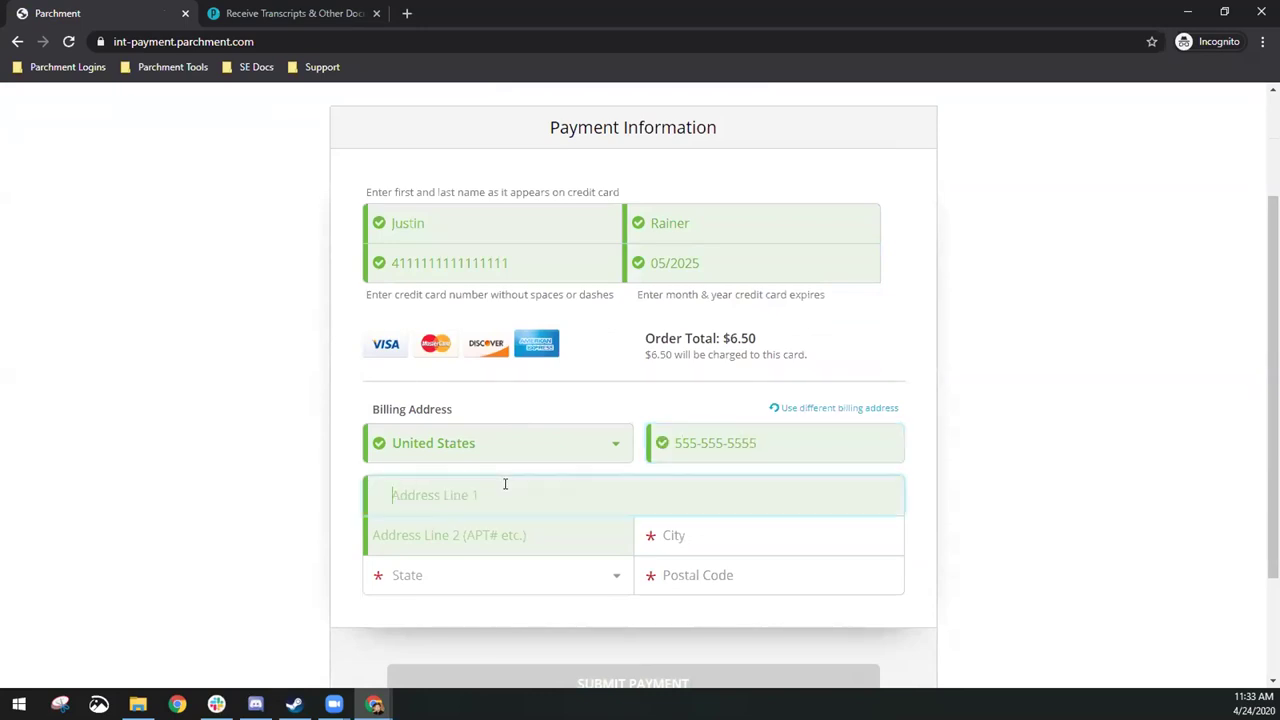
text(123 main st)
key(Tab)
key(Tab)
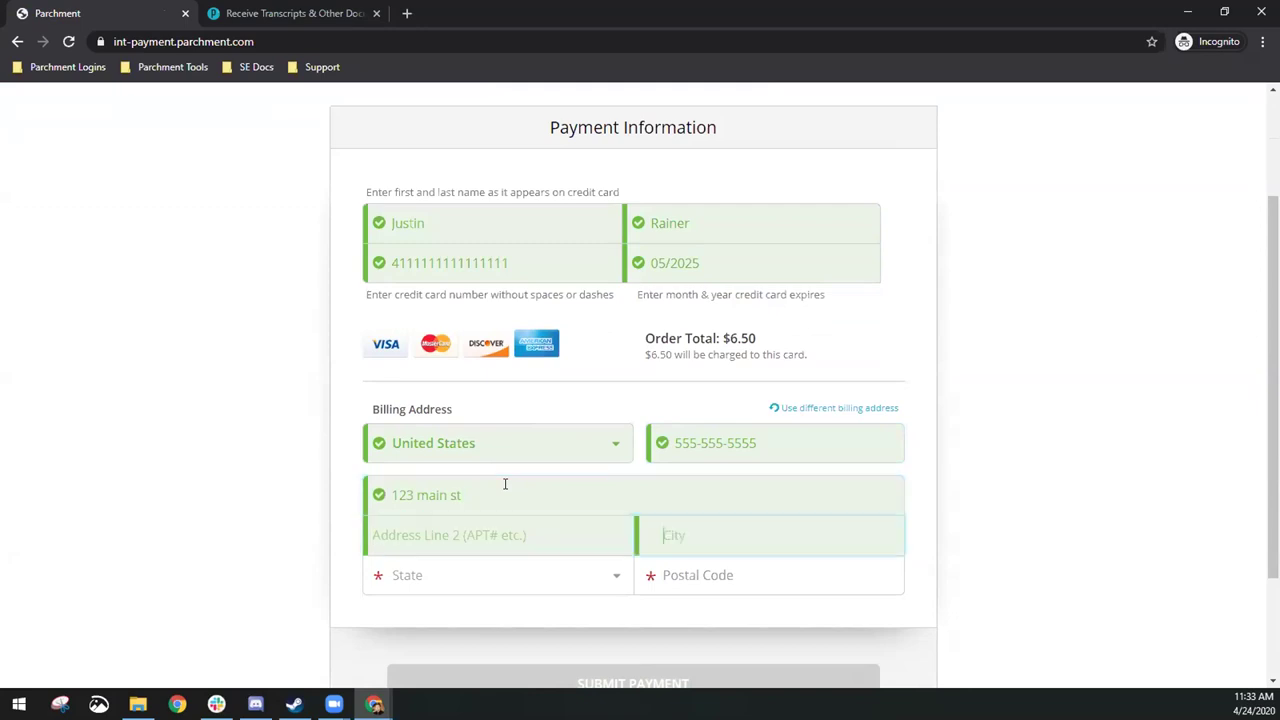
text(Mesa)
Fill in the billing state and postal code, then submit the $6.50 payment.
key(Tab)
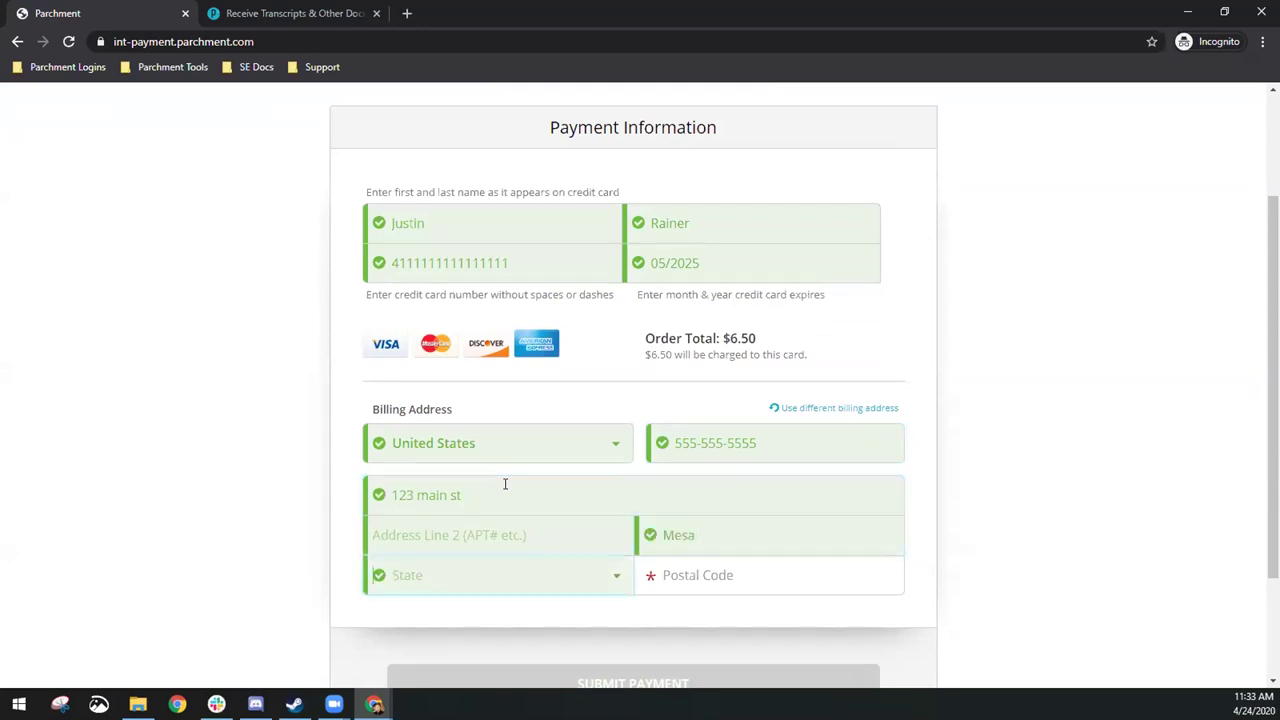
text(ari)
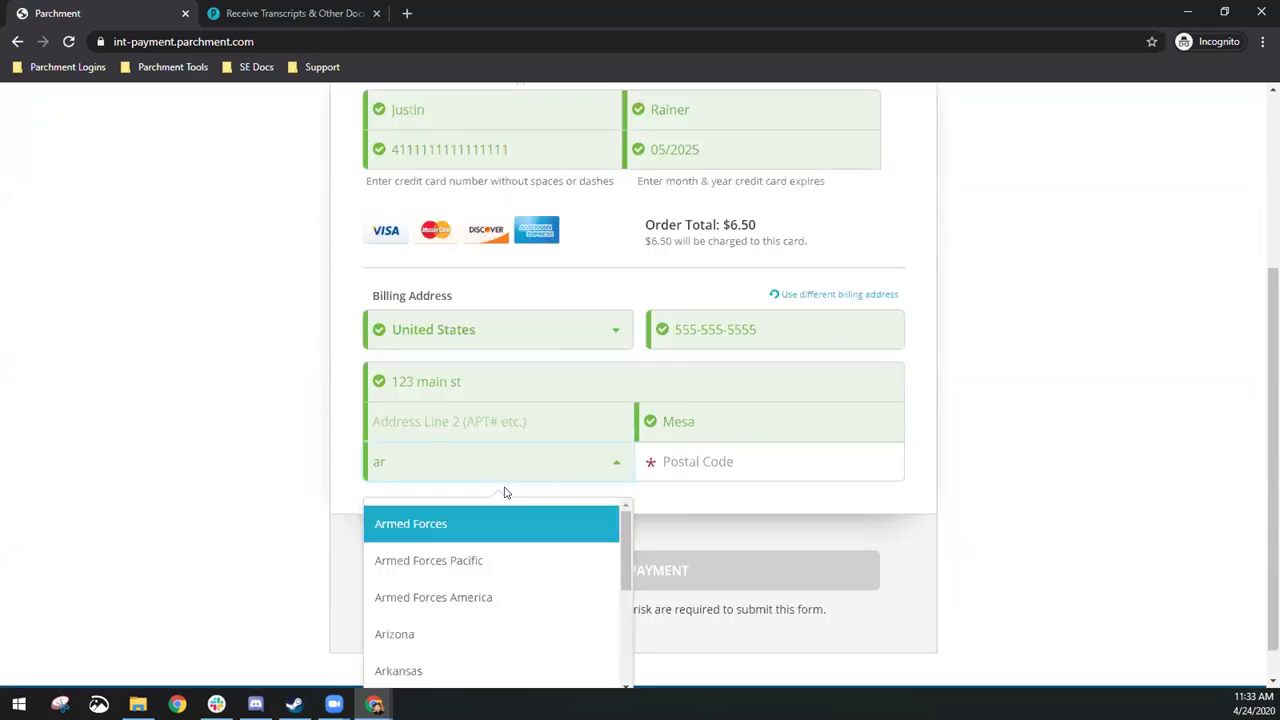
key(Return)
key(Tab)
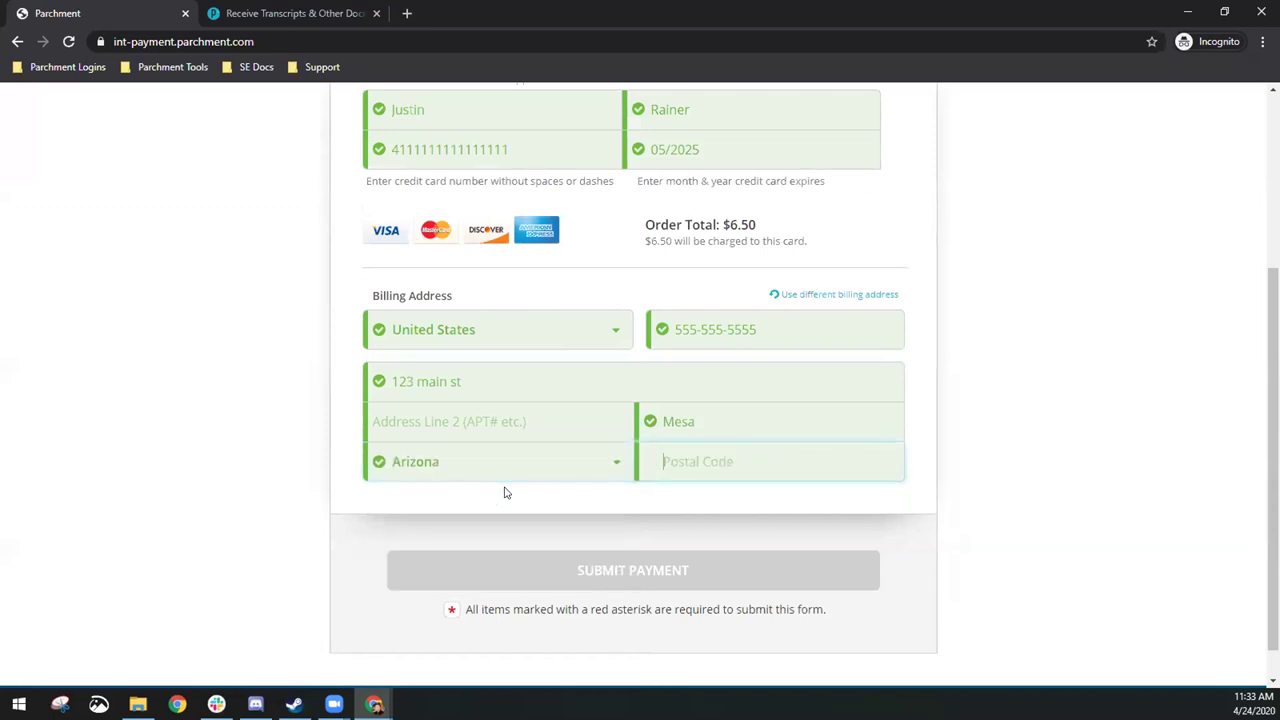
text(85253)
click(617, 567)
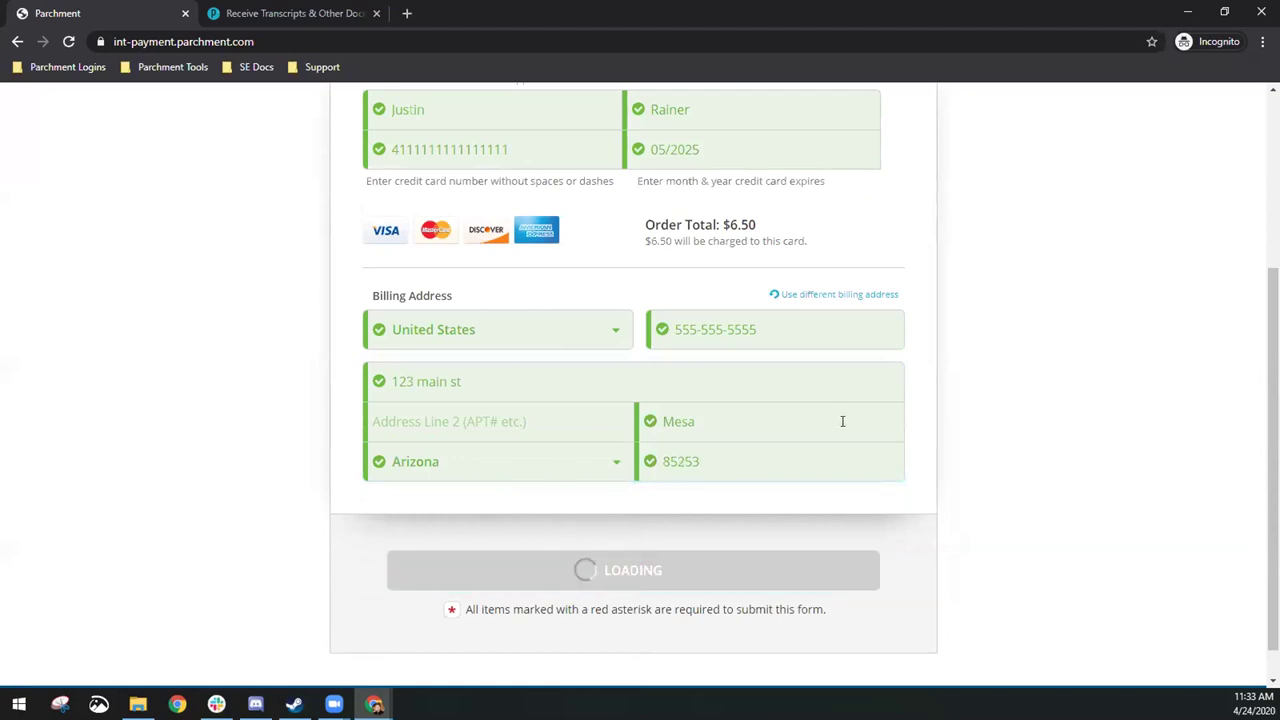
scroll(880, 440, up, 1)
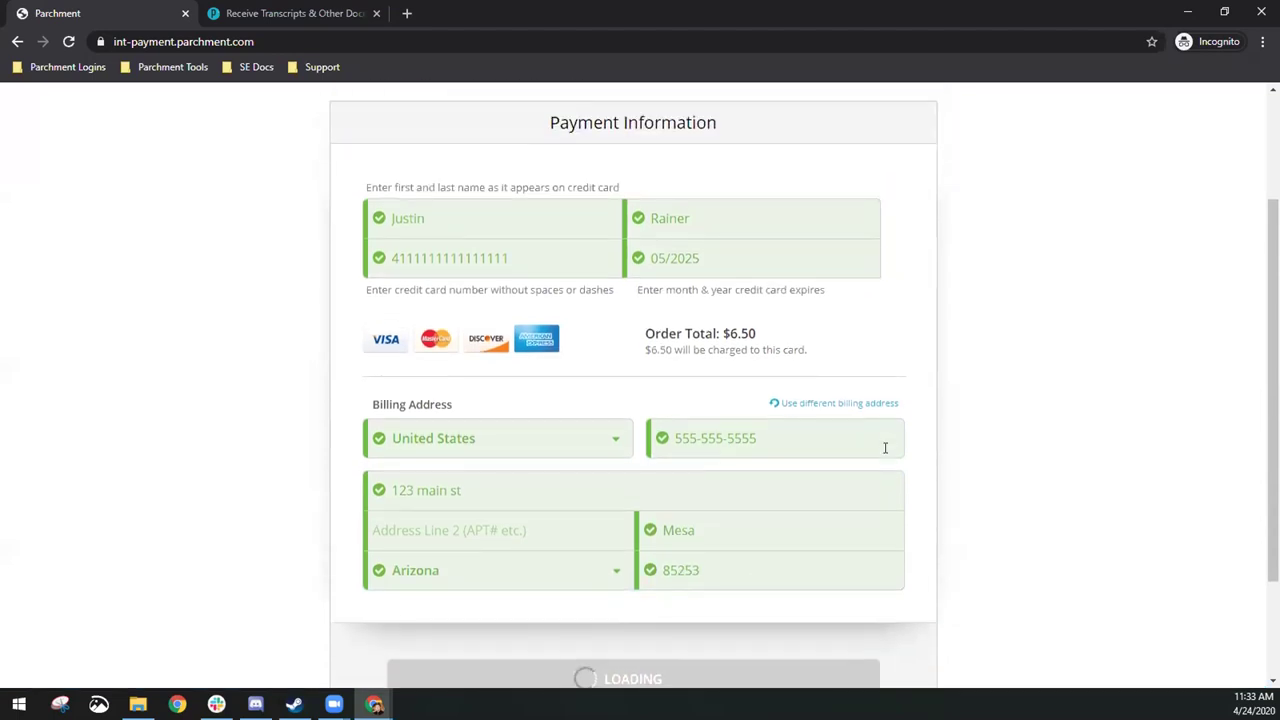
scroll(885, 448, up, 1)
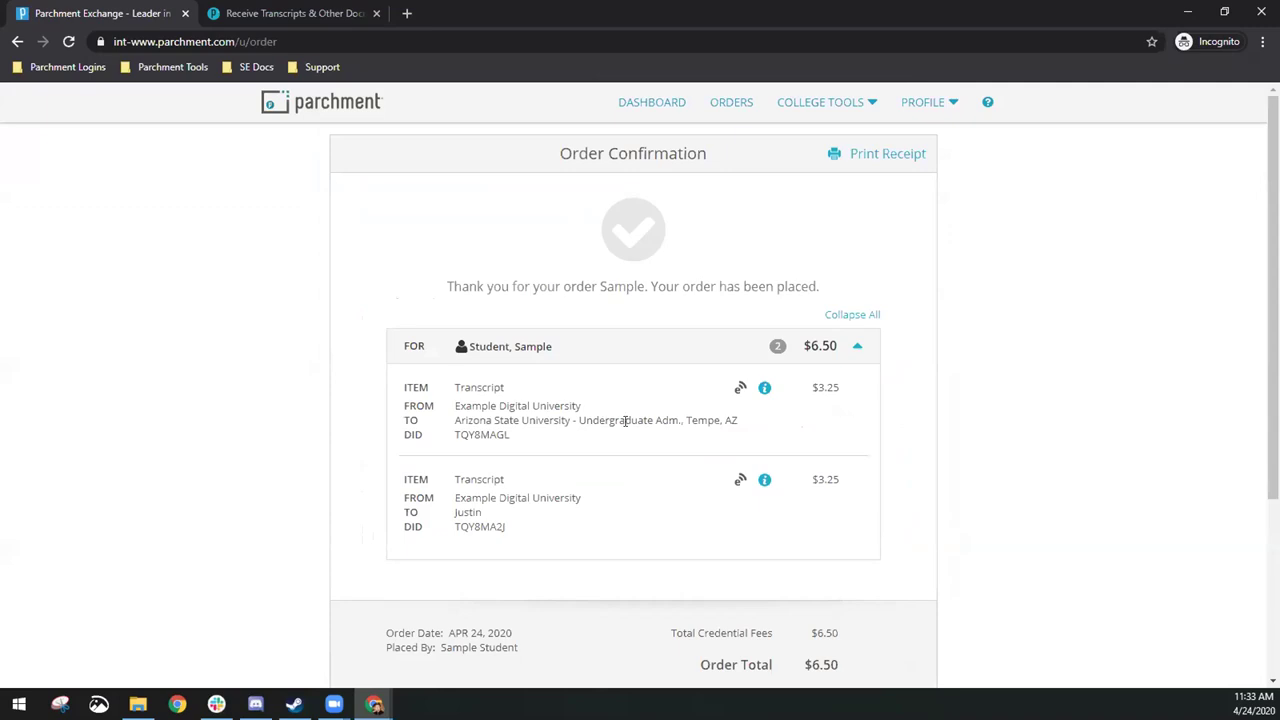
drag(510, 434, 452, 440)
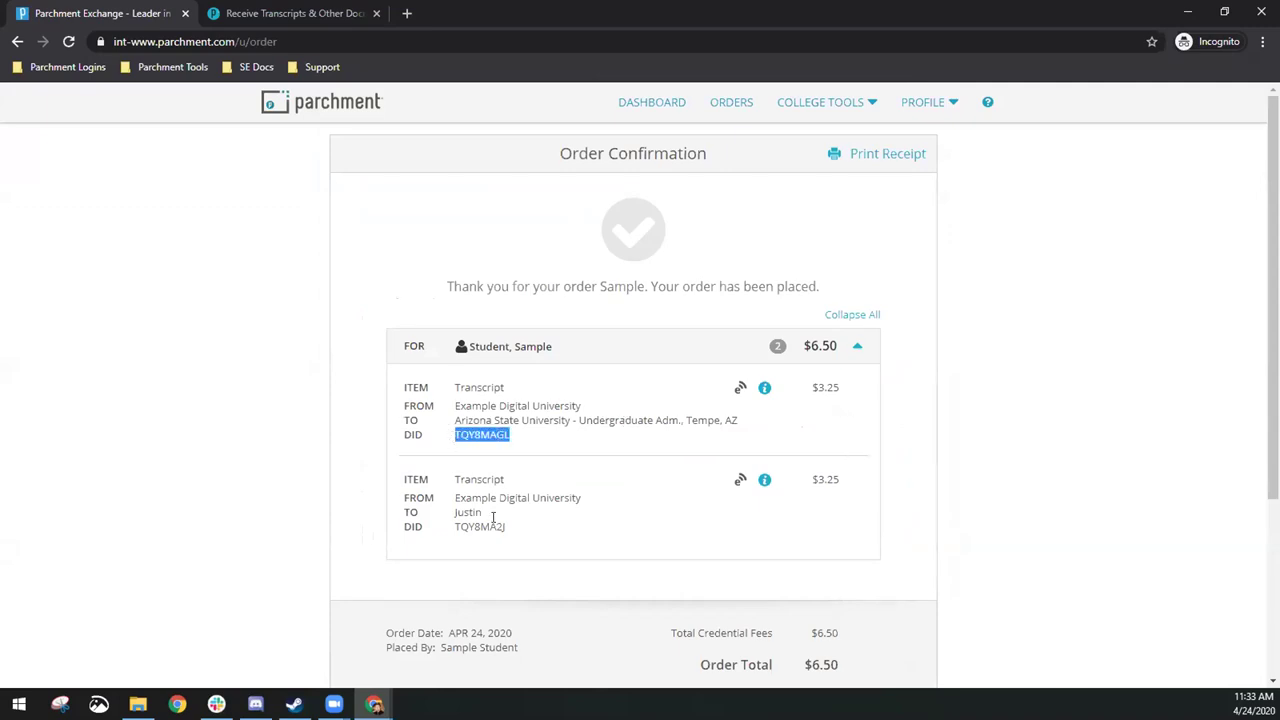
drag(506, 526, 456, 531)
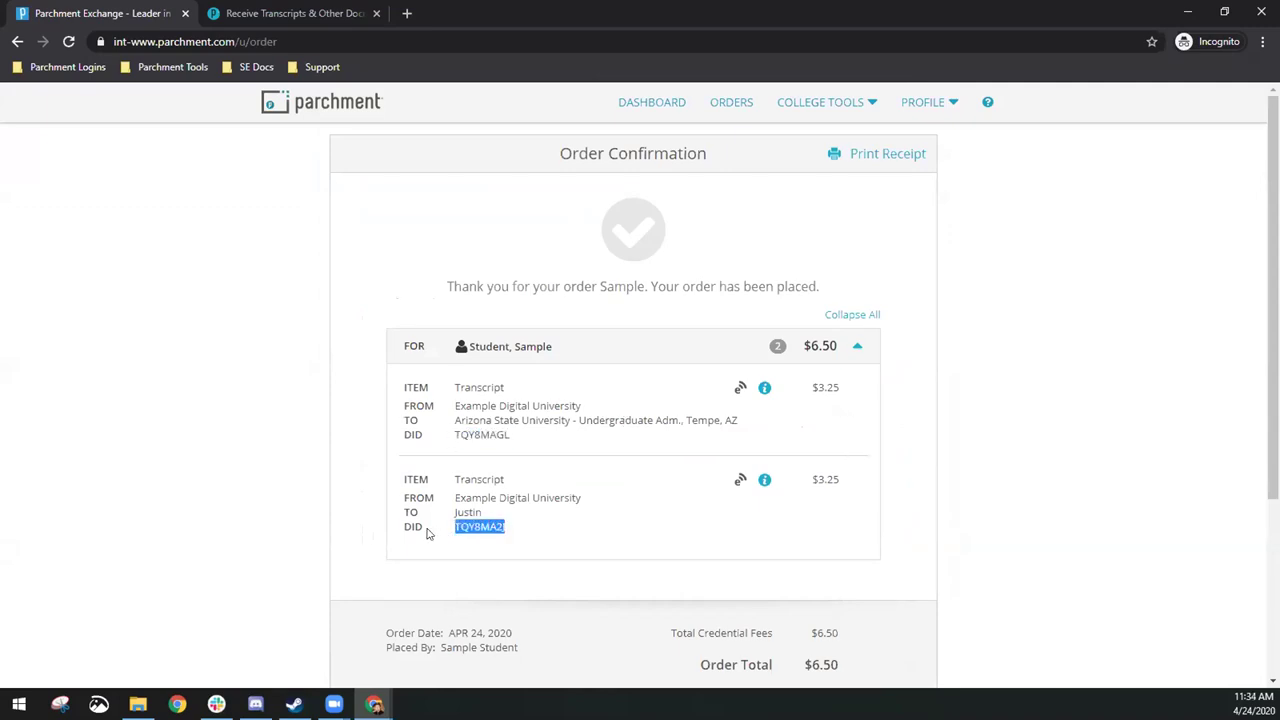
click(425, 531)
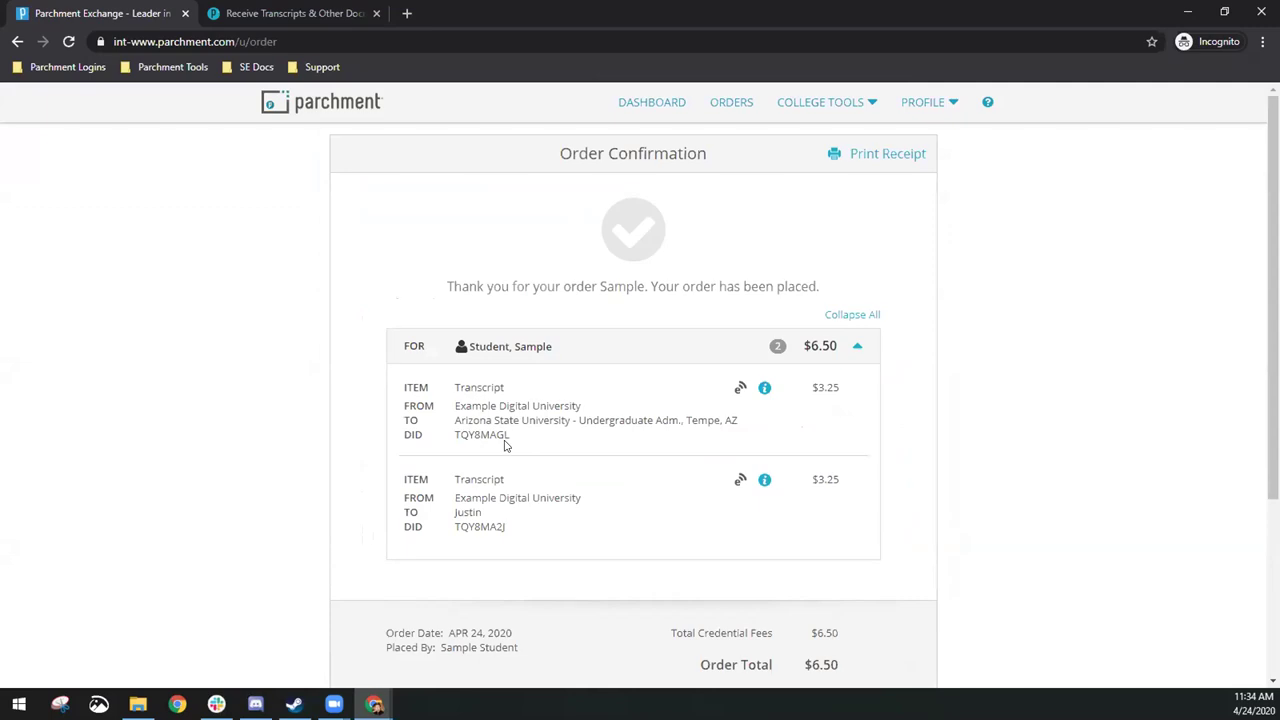
drag(511, 435, 449, 440)
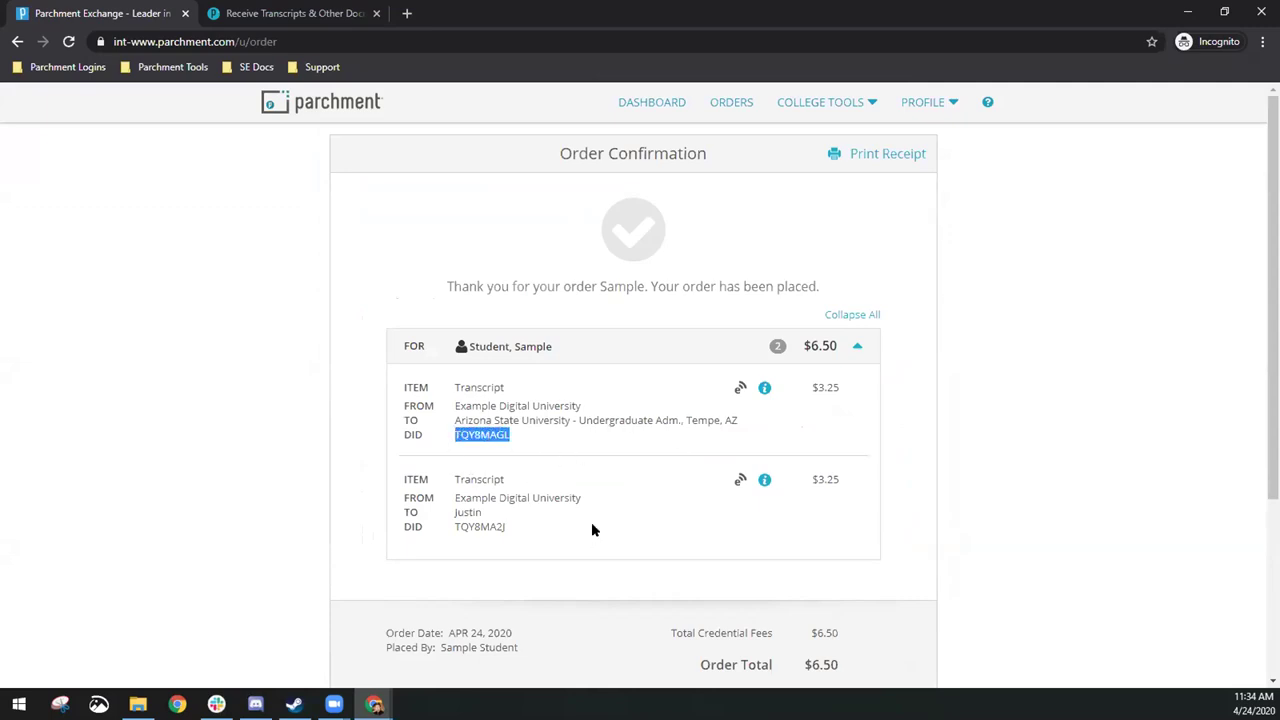
click(733, 106)
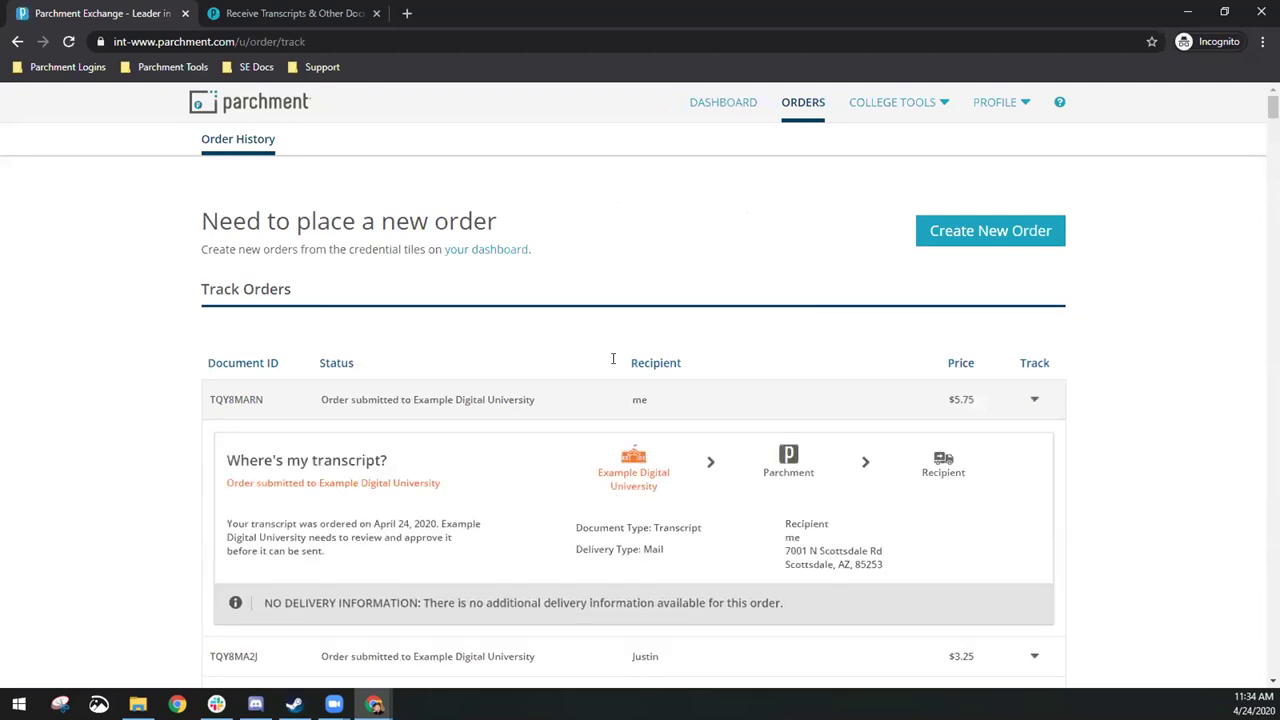
scroll(642, 340, down, 1)
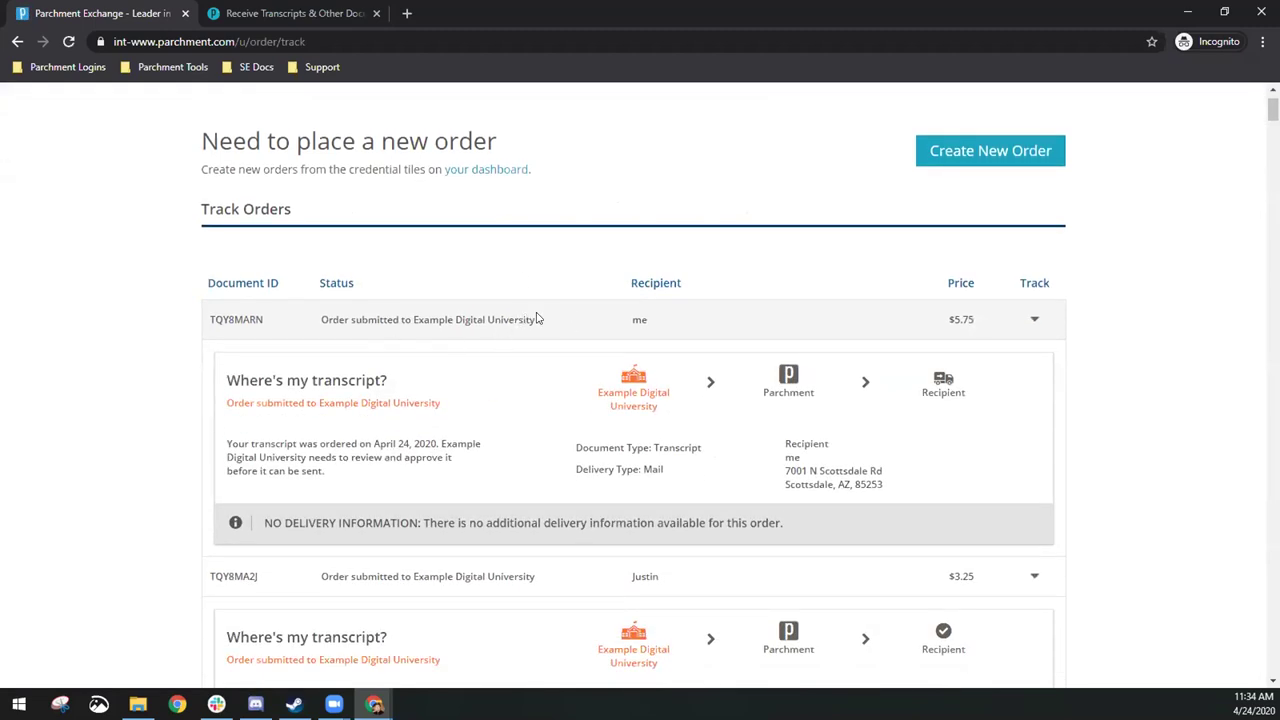
drag(517, 316, 319, 320)
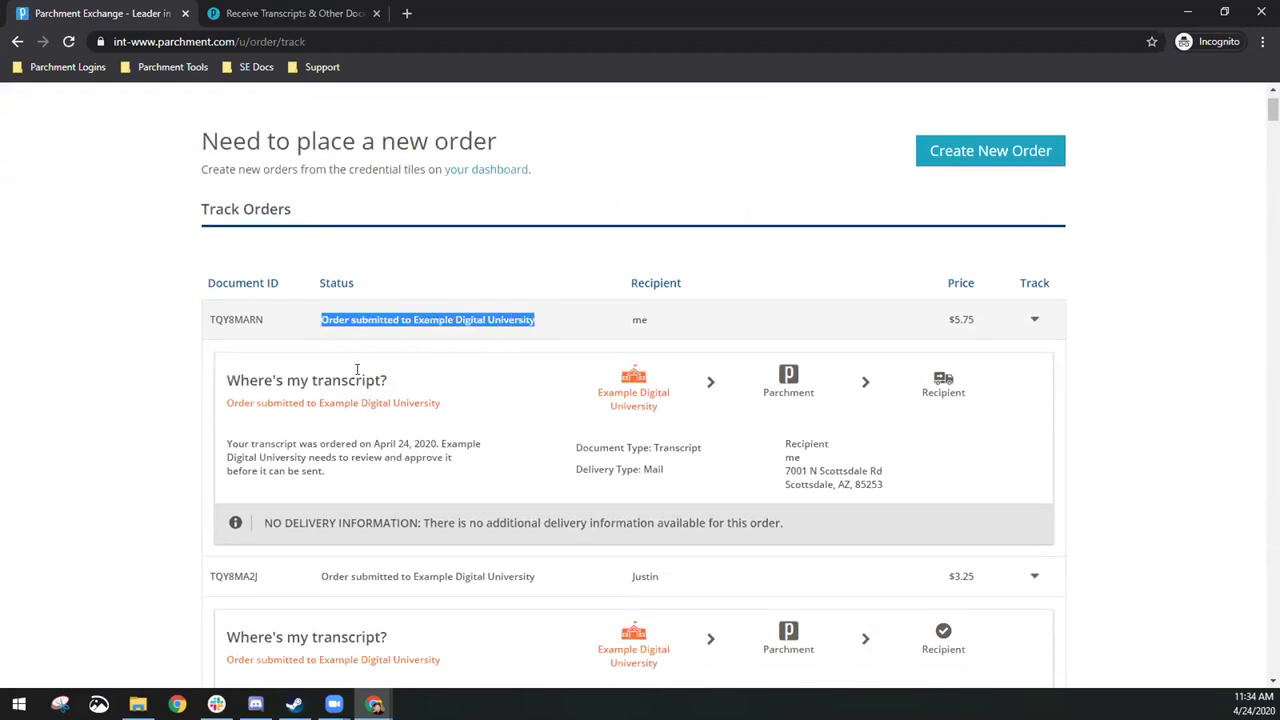
click(315, 321)
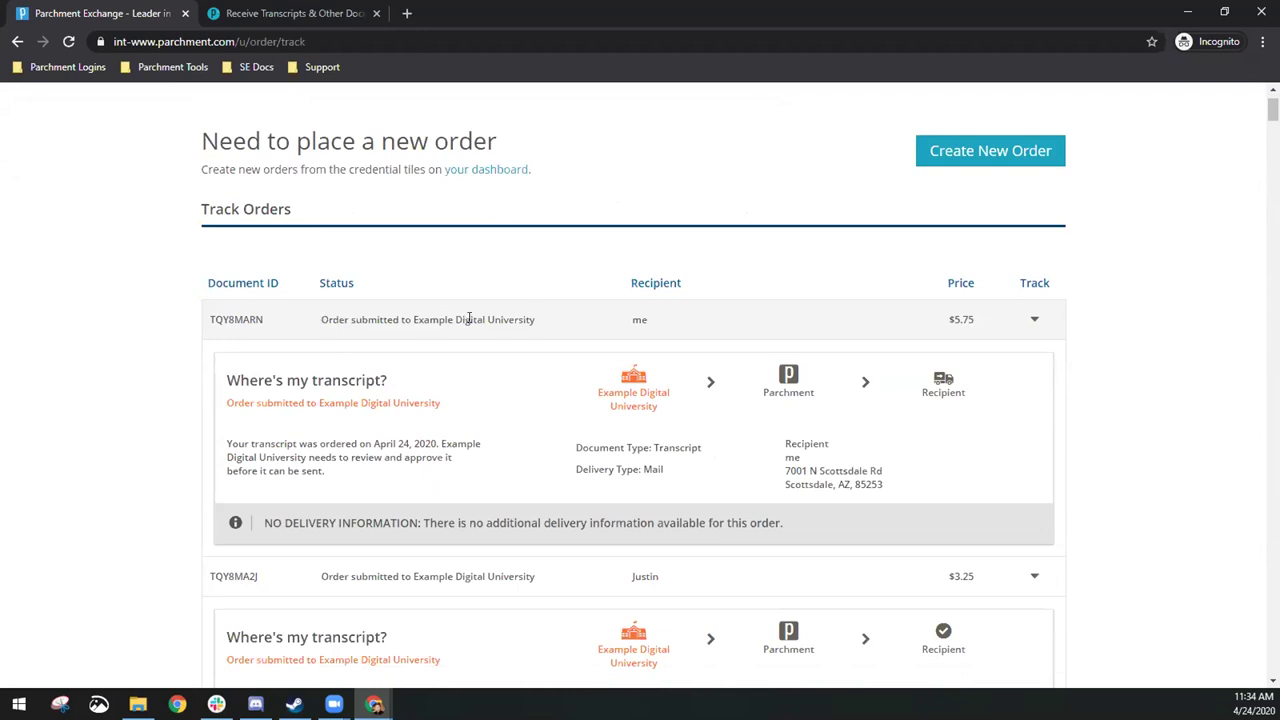
scroll(405, 490, down, 1)
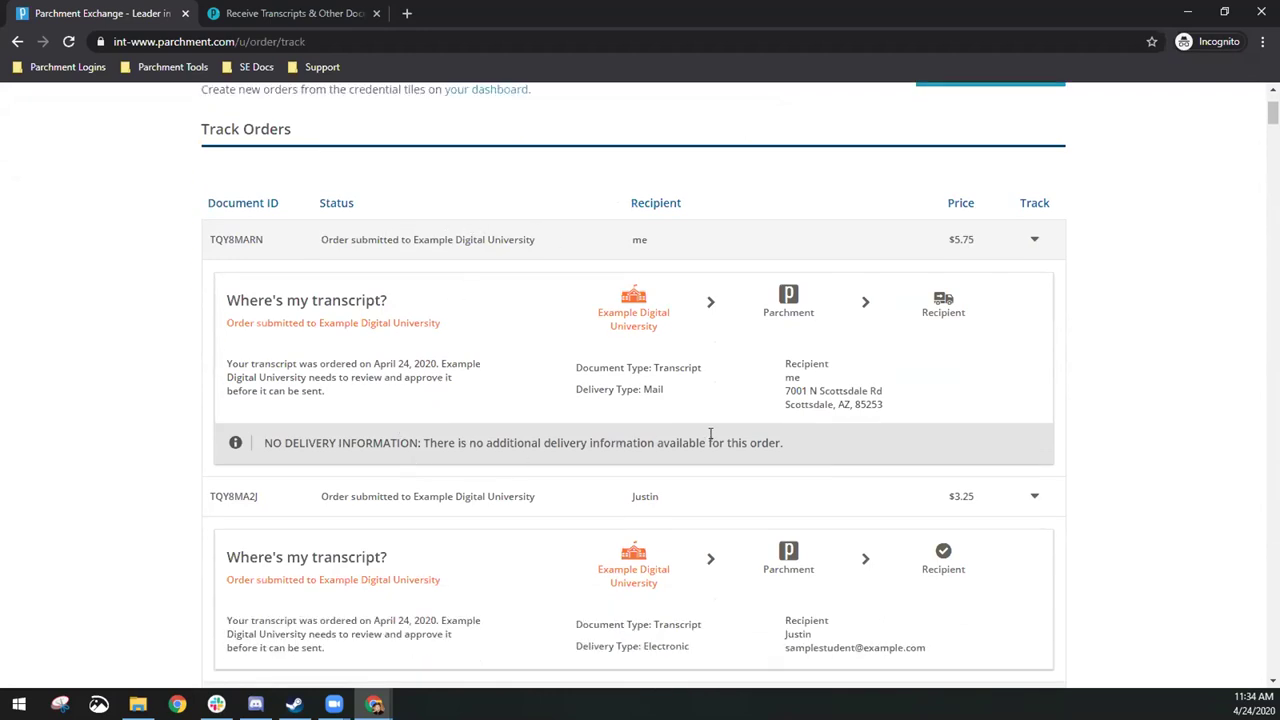
drag(783, 447, 255, 443)
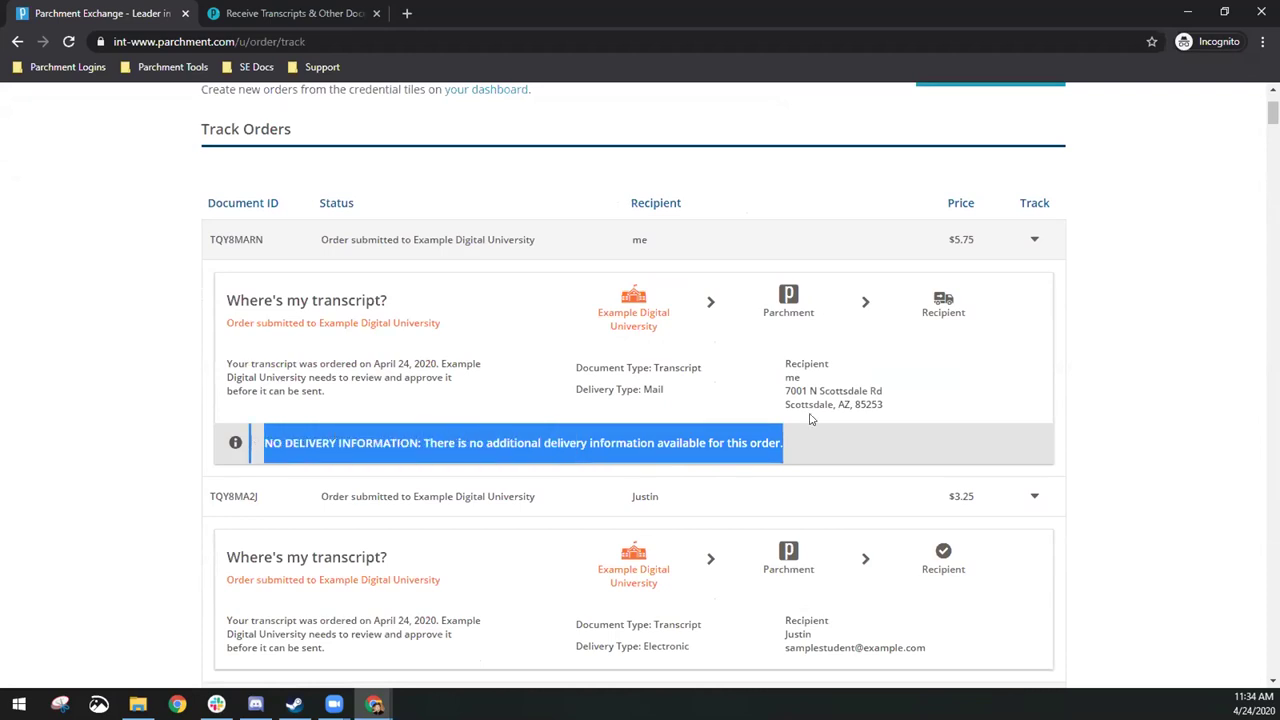
click(300, 444)
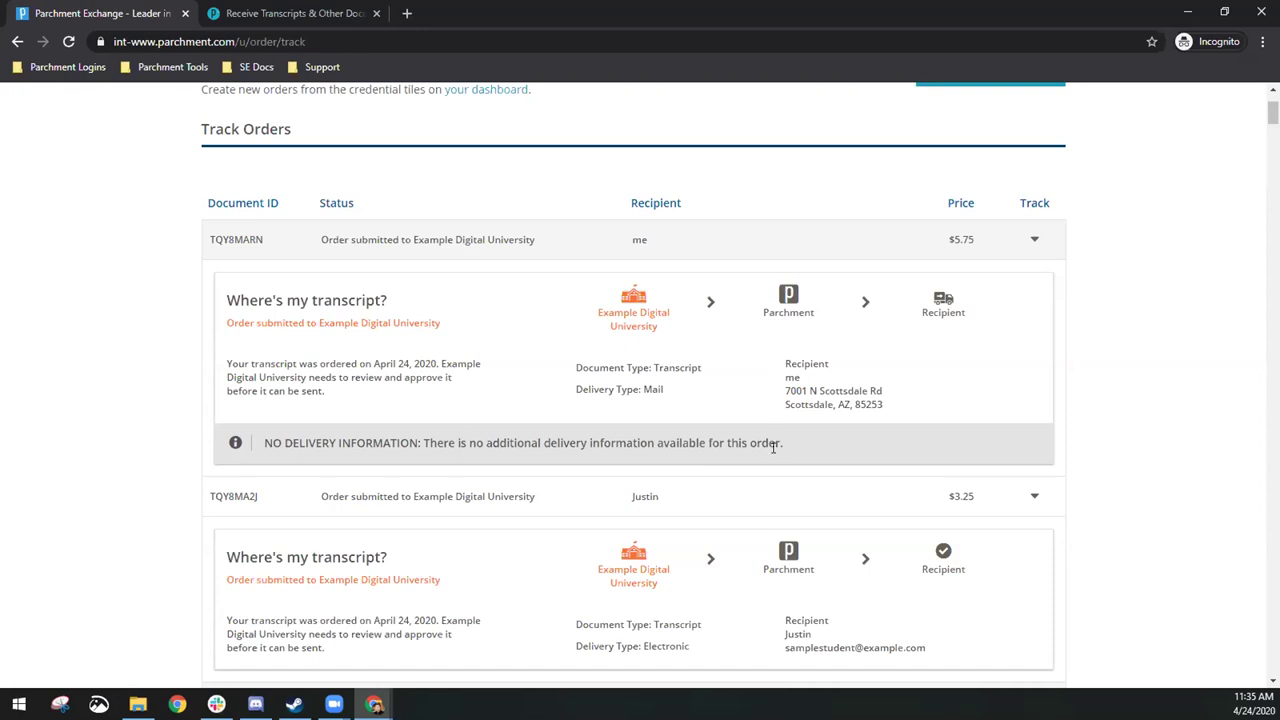
scroll(772, 472, up, 2)
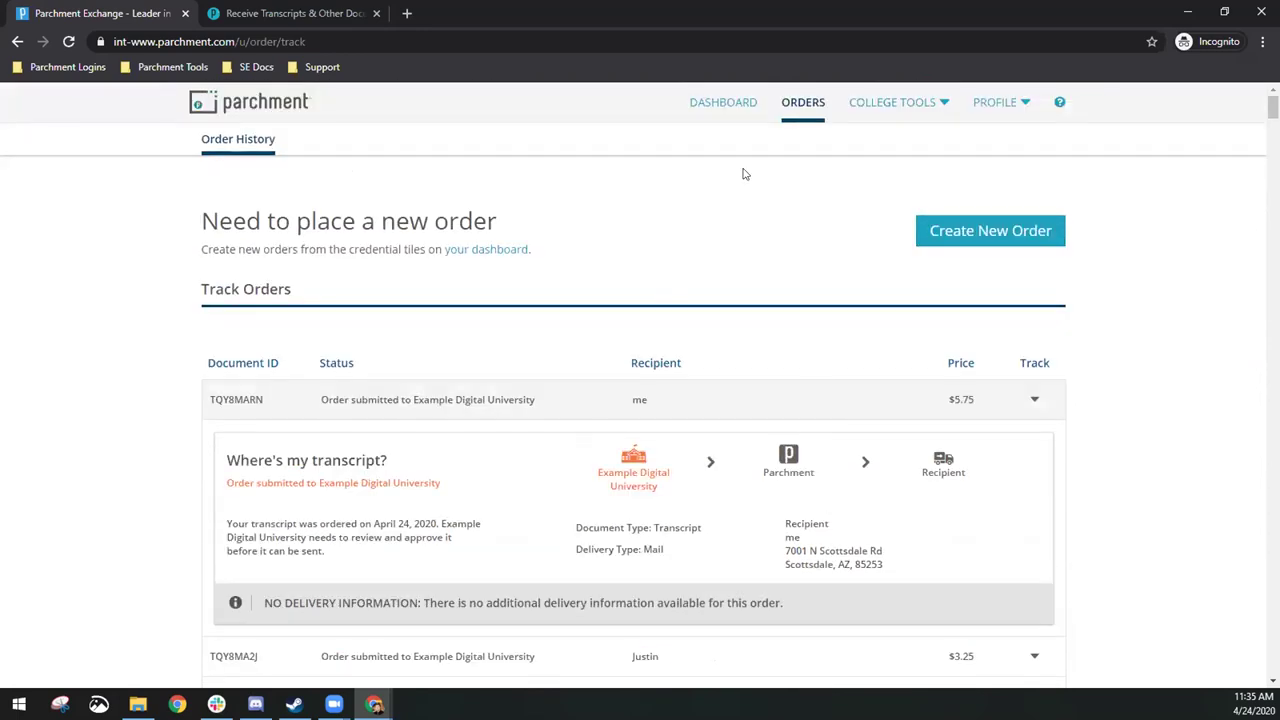
Return to the student's dashboard and scroll through the available credential tiles.
click(722, 106)
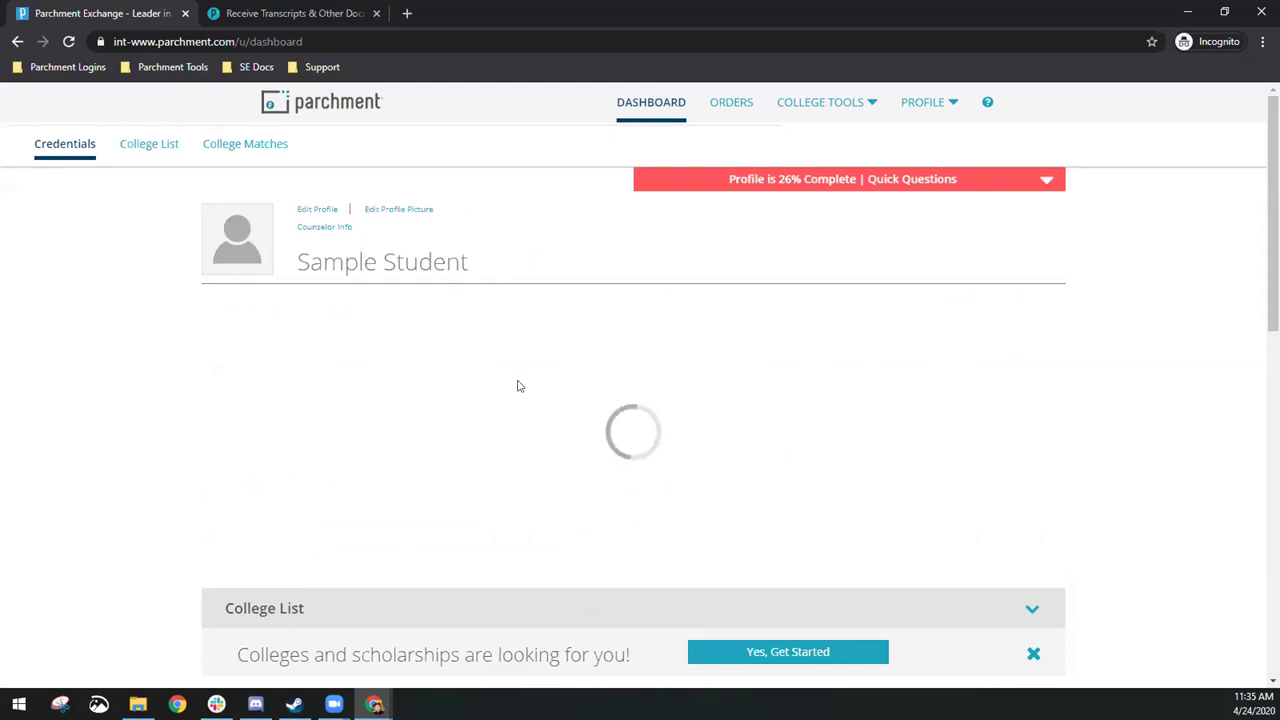
scroll(443, 374, down, 3)
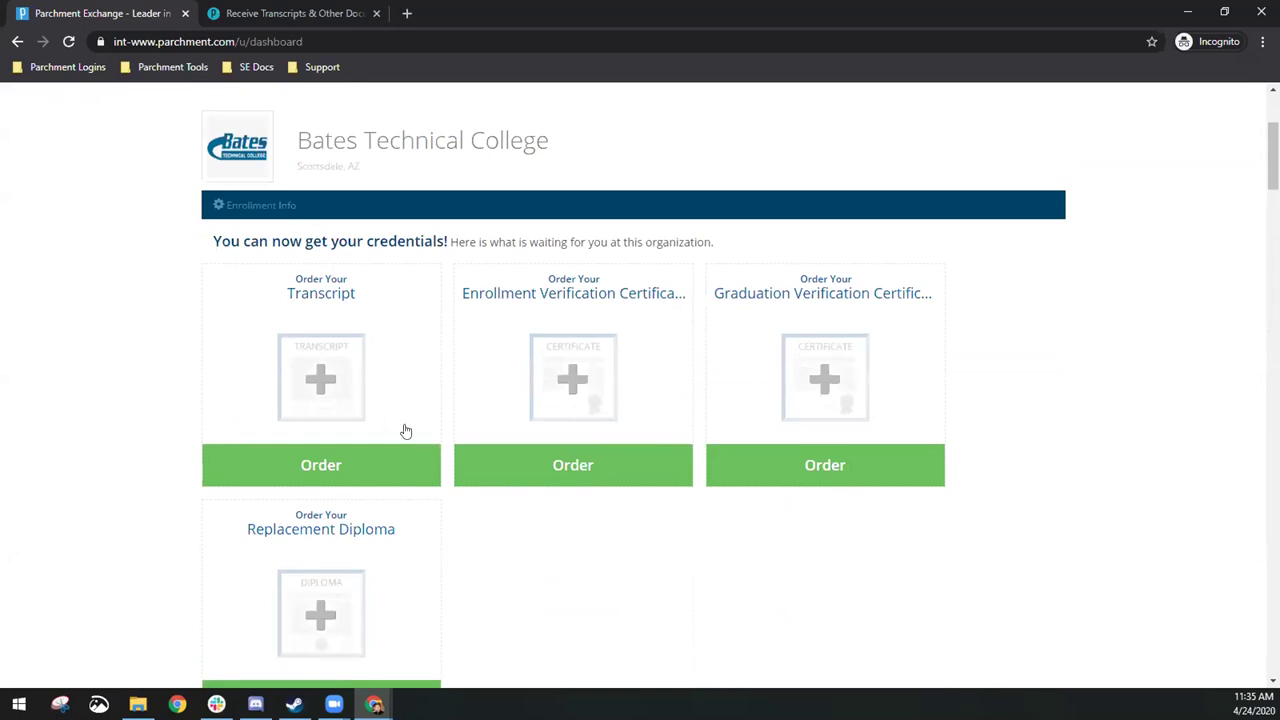
scroll(405, 431, down, 5)
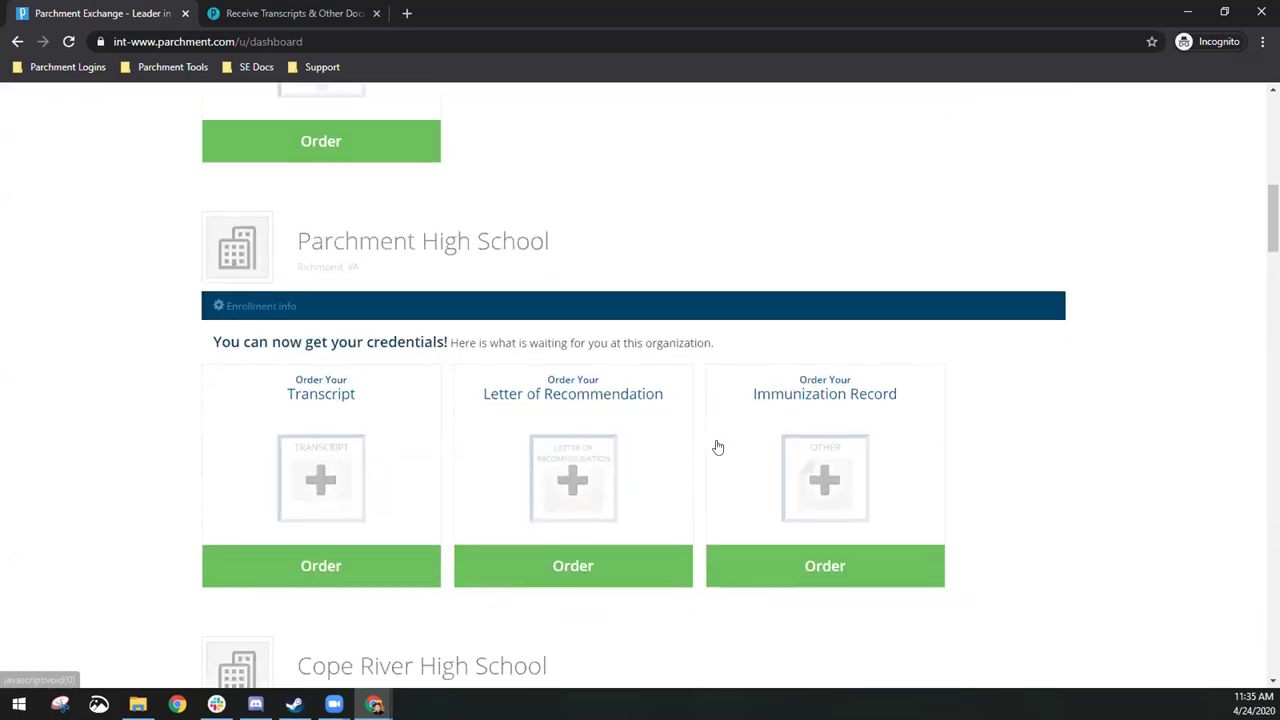
scroll(510, 493, down, 3)
scroll(655, 550, up, 2)
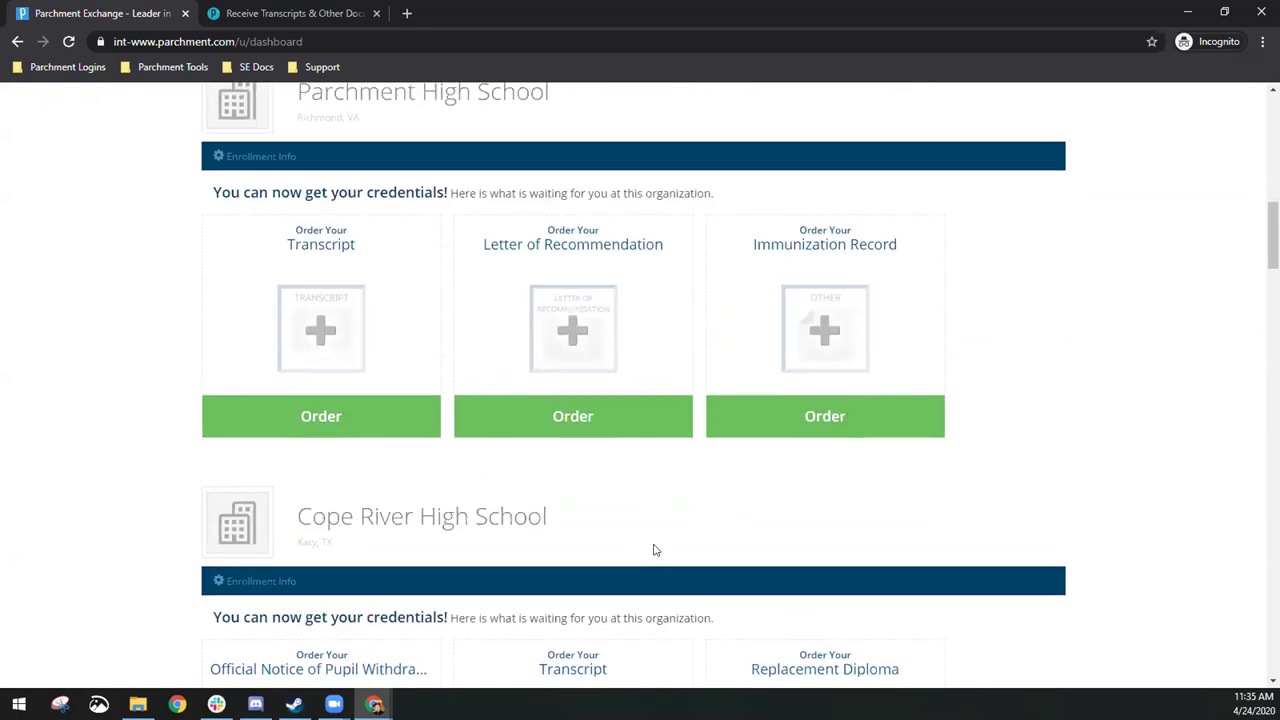
scroll(800, 555, up, 2)
scroll(1020, 530, up, 2)
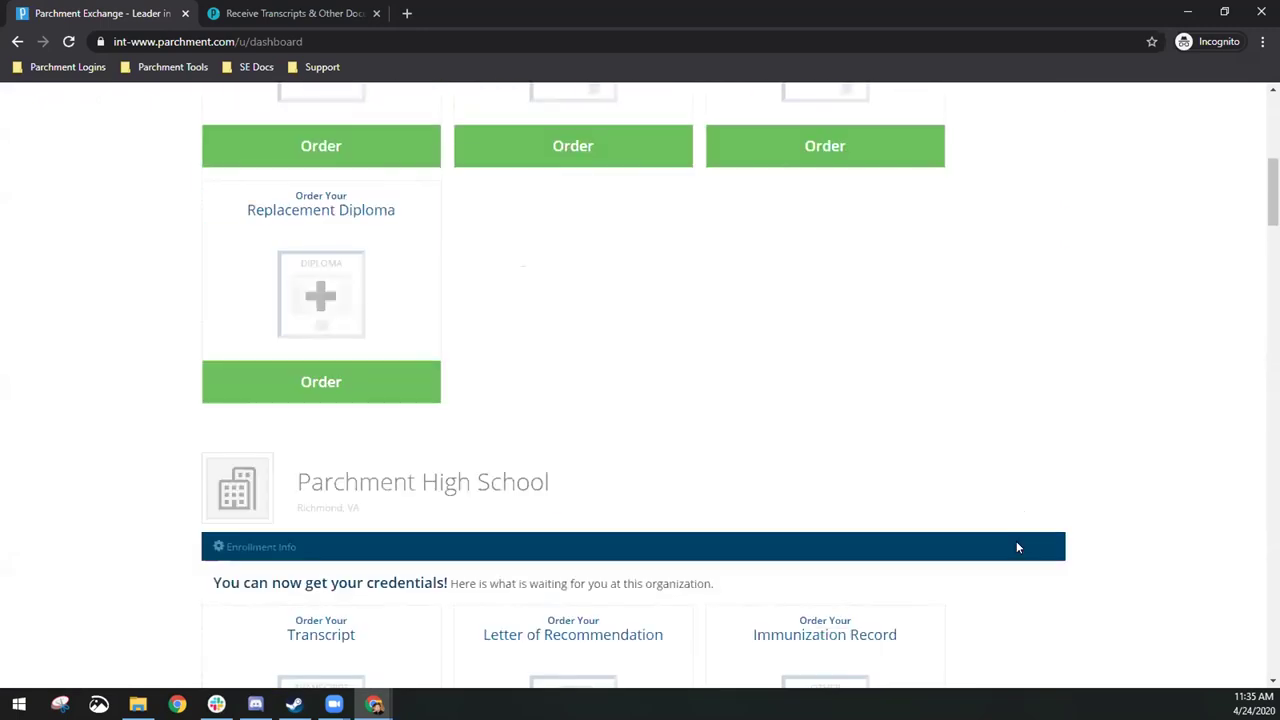
scroll(1016, 545, up, 5)
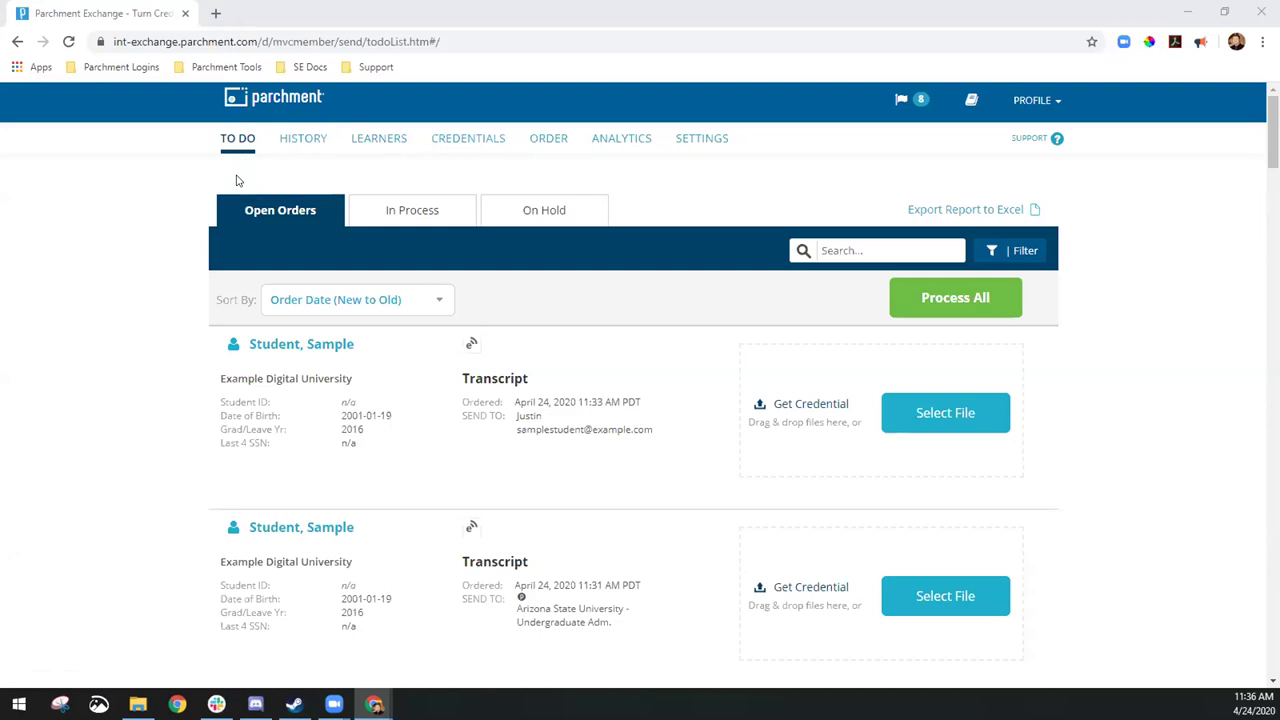
mouse_move(250, 350)
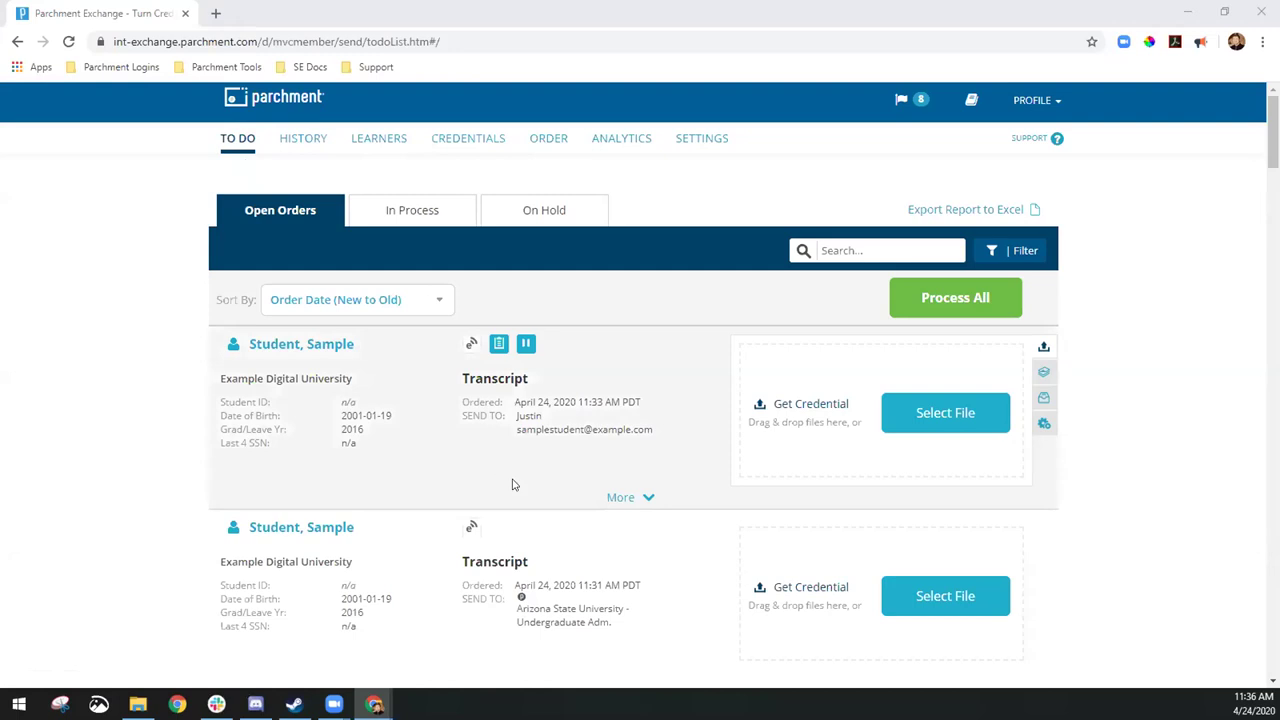
scroll(345, 441, down, 1)
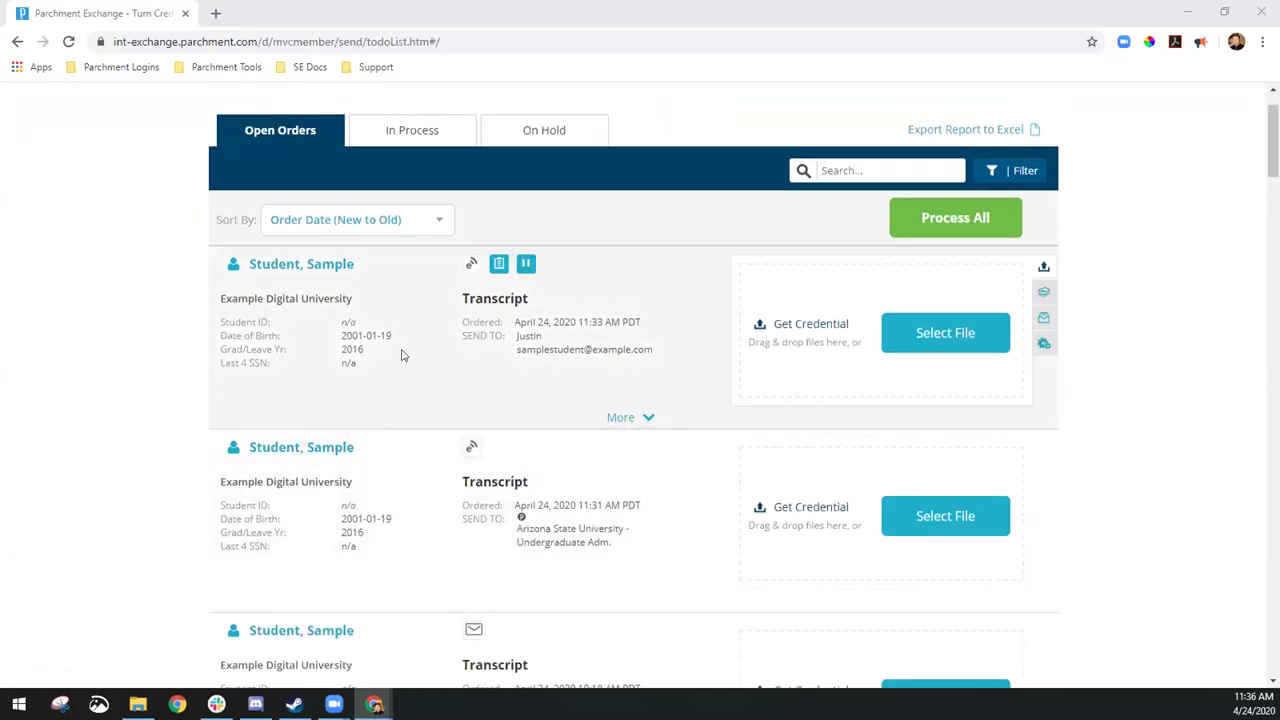
drag(517, 324, 660, 367)
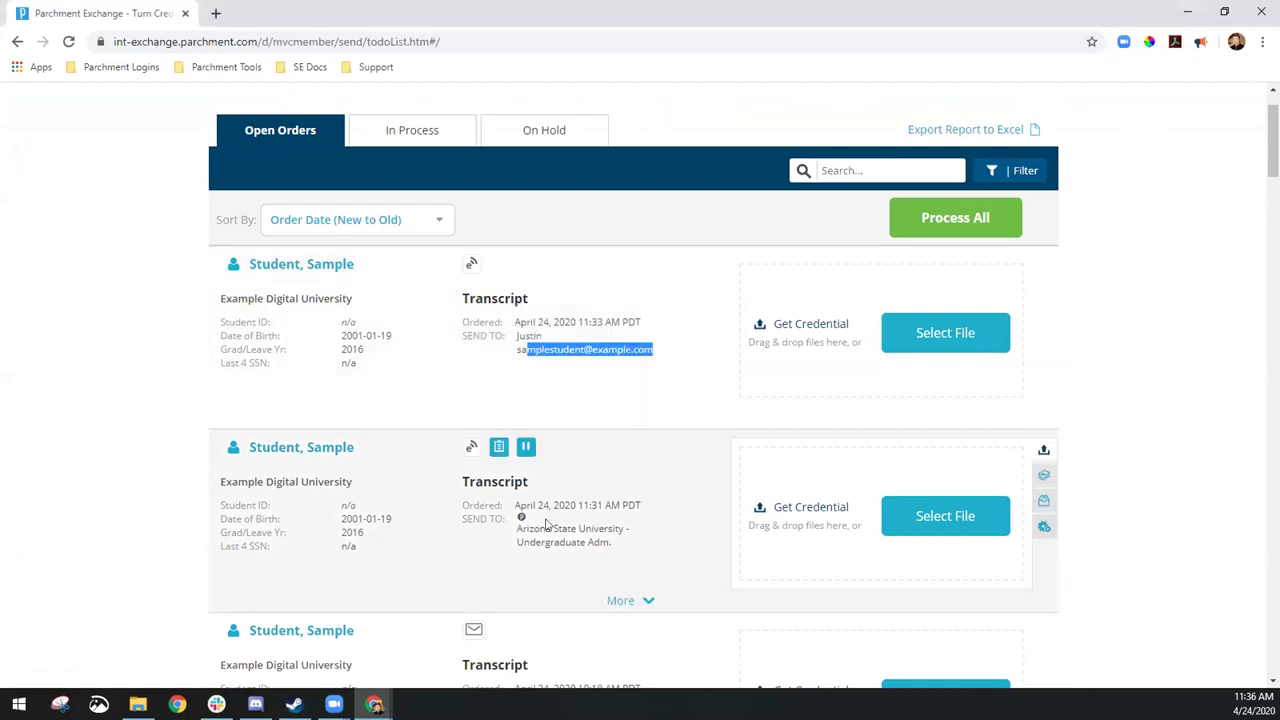
drag(516, 527, 612, 544)
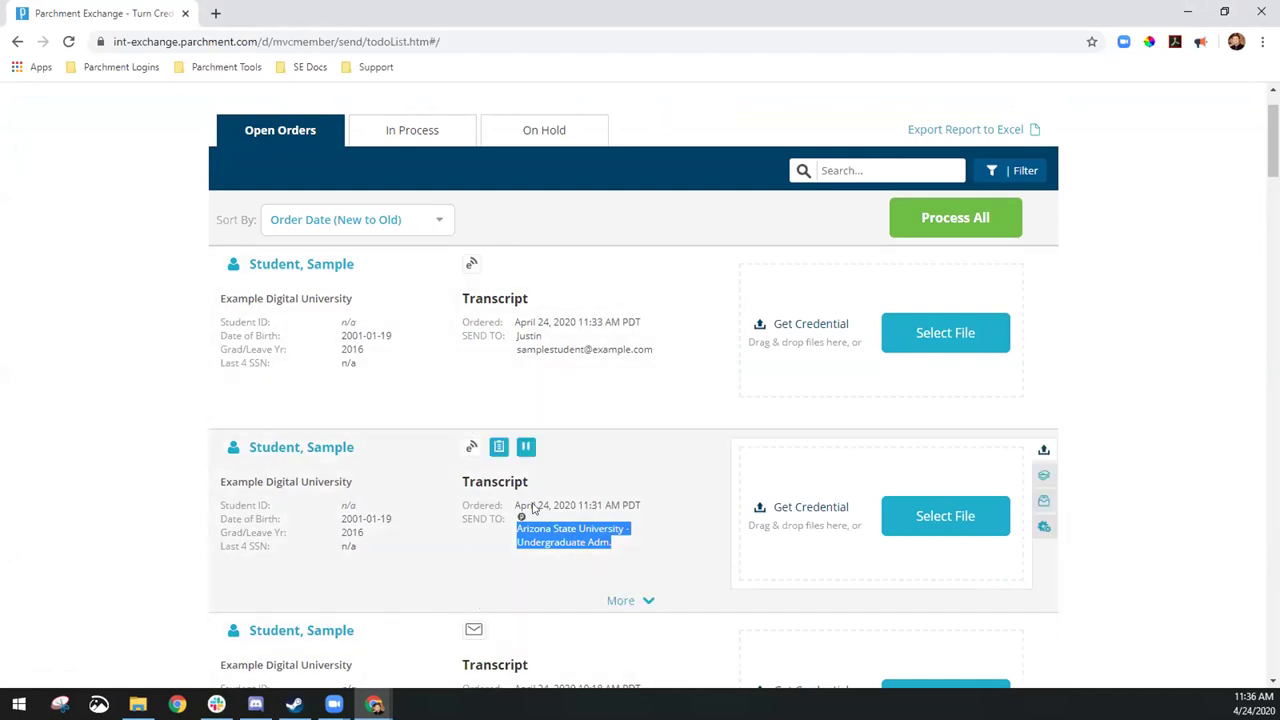
click(471, 364)
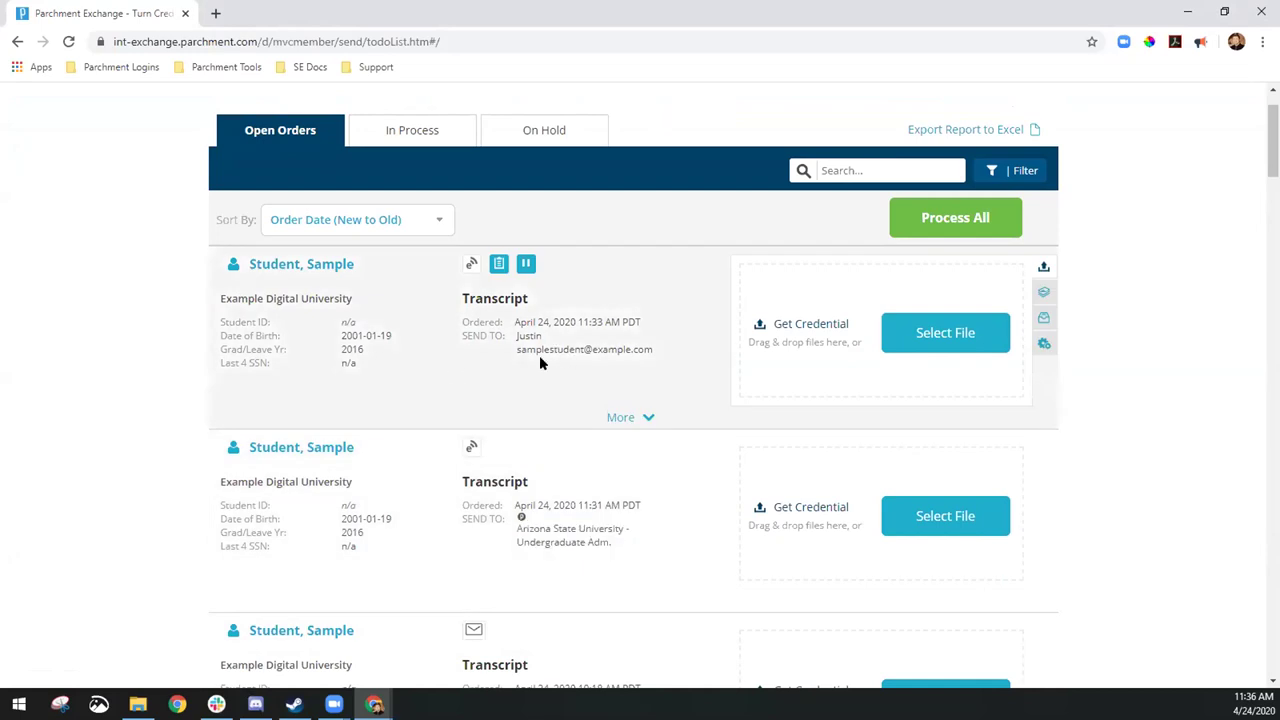
scroll(480, 395, up, 1)
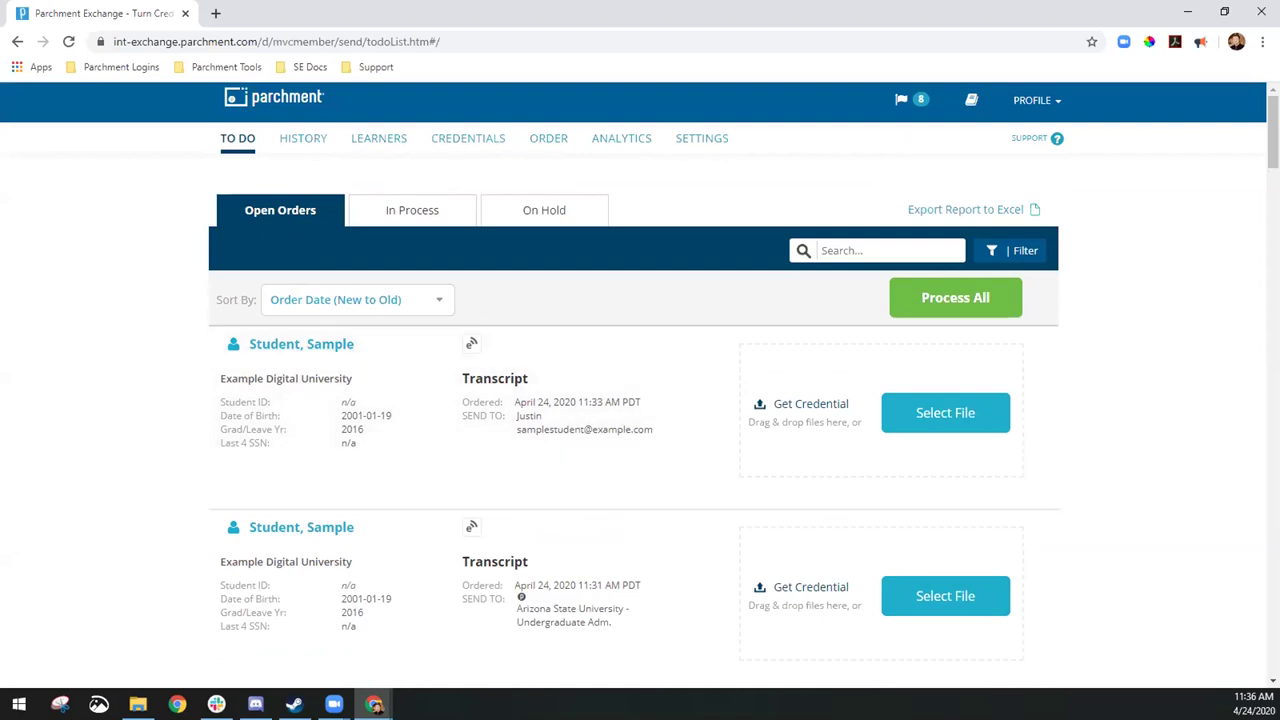
key(super+e)
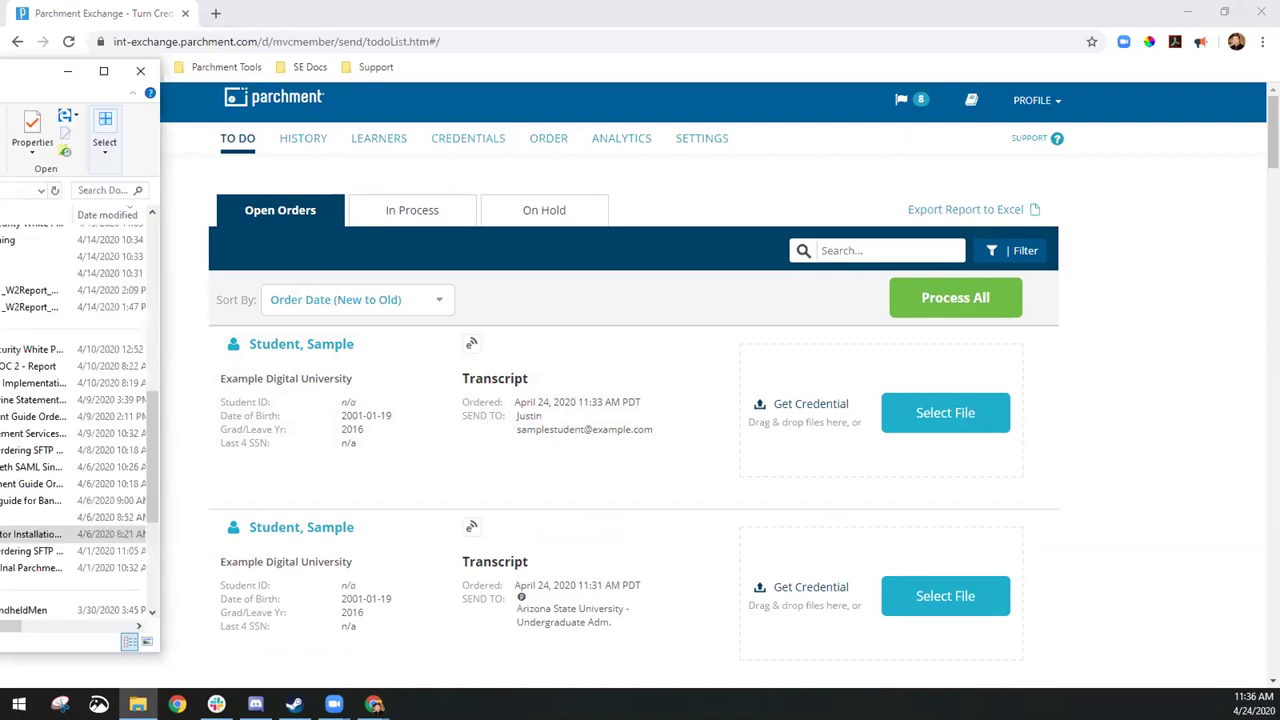
Drag CollegeTranscript from File Explorer's Demo Docs folder onto the first order's Get Credential drop zone.
drag(42, 83, 297, 59)
click(43, 221)
click(50, 259)
click(48, 317)
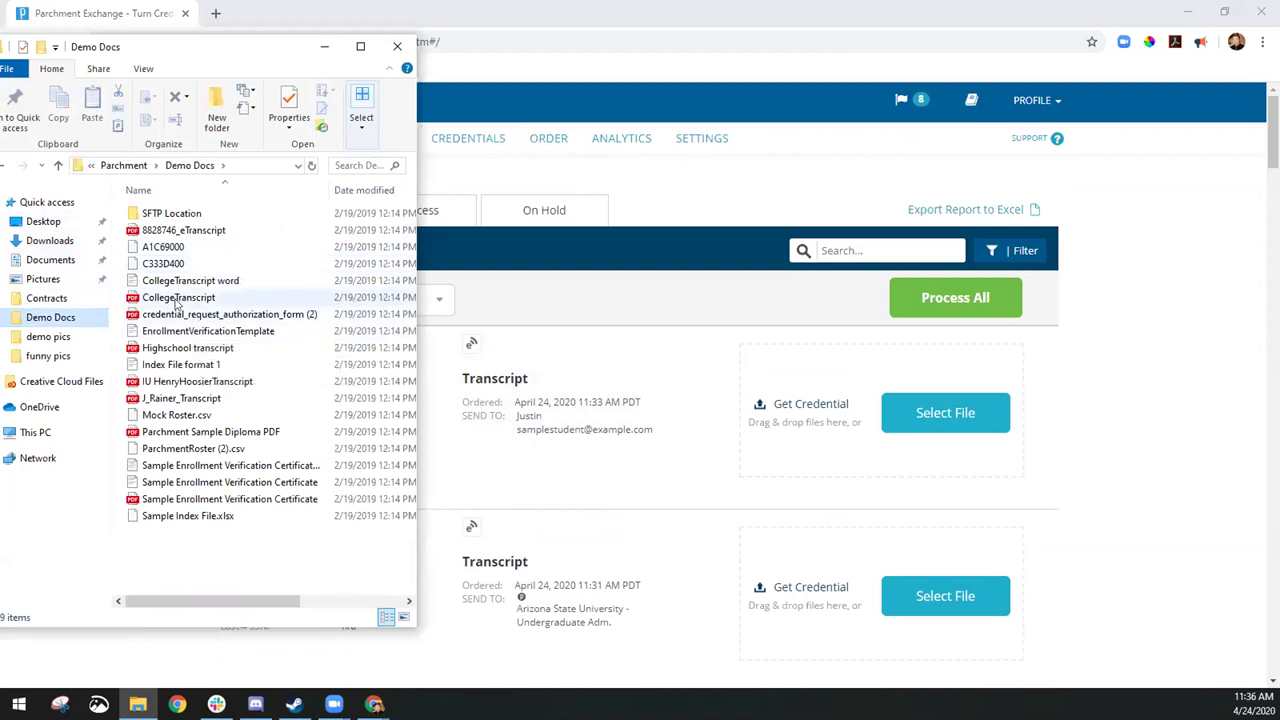
drag(180, 298, 843, 428)
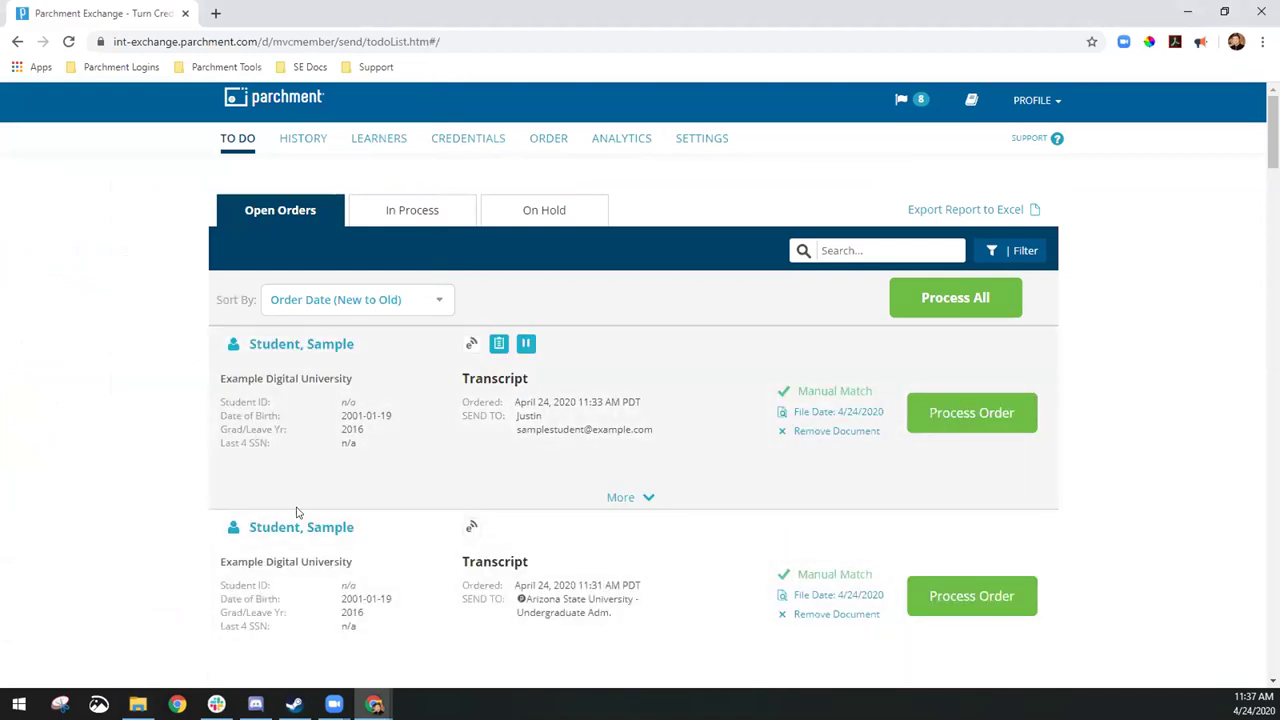
Preview the matched transcript document, then remove it from the first order.
click(810, 412)
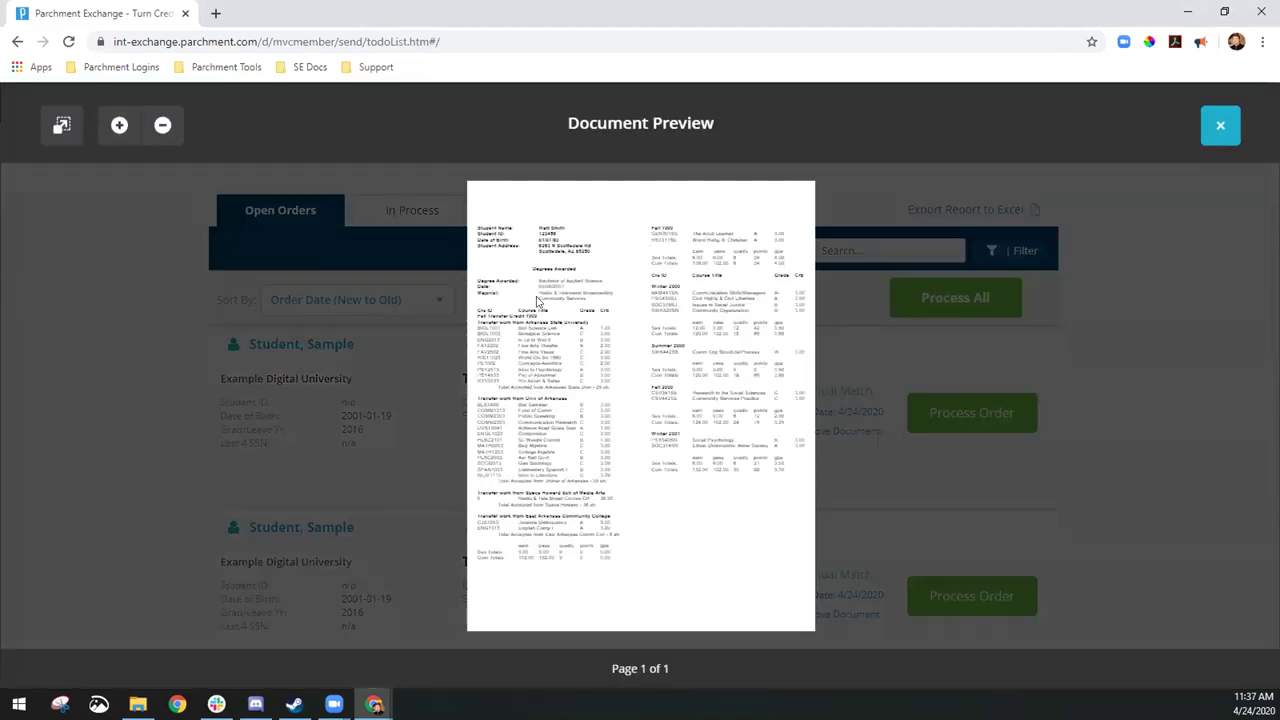
click(1222, 128)
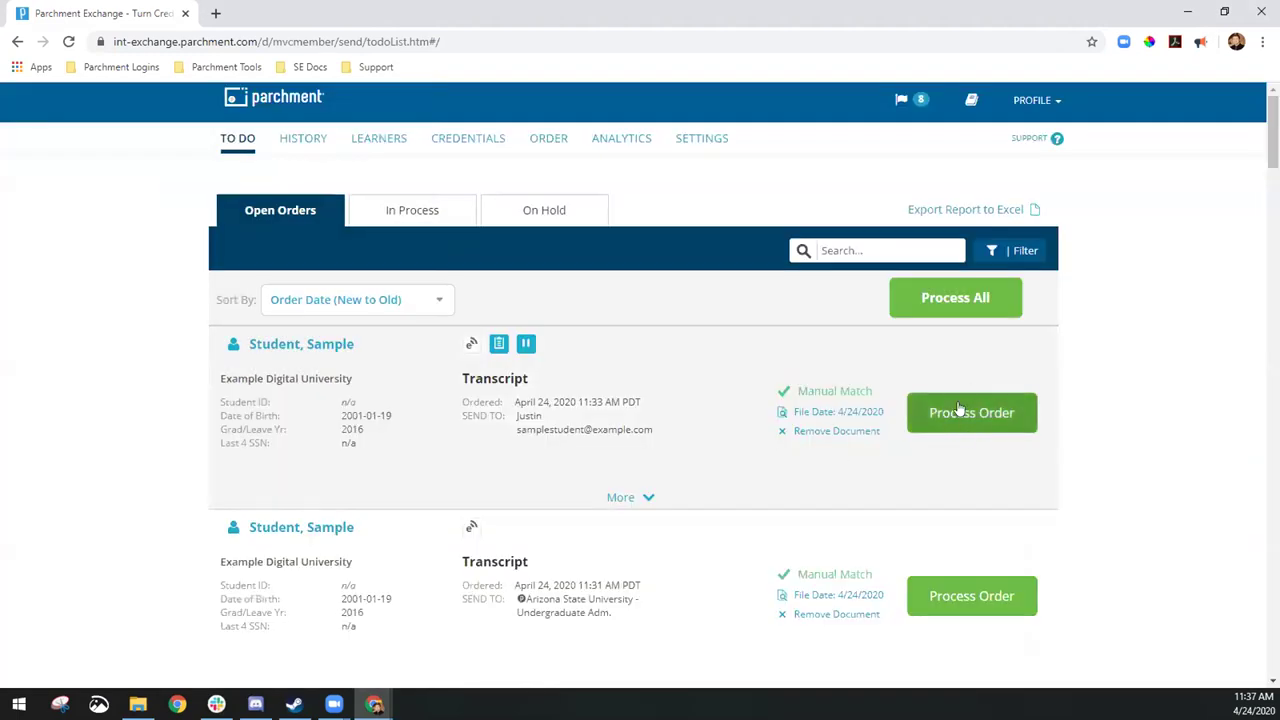
click(810, 431)
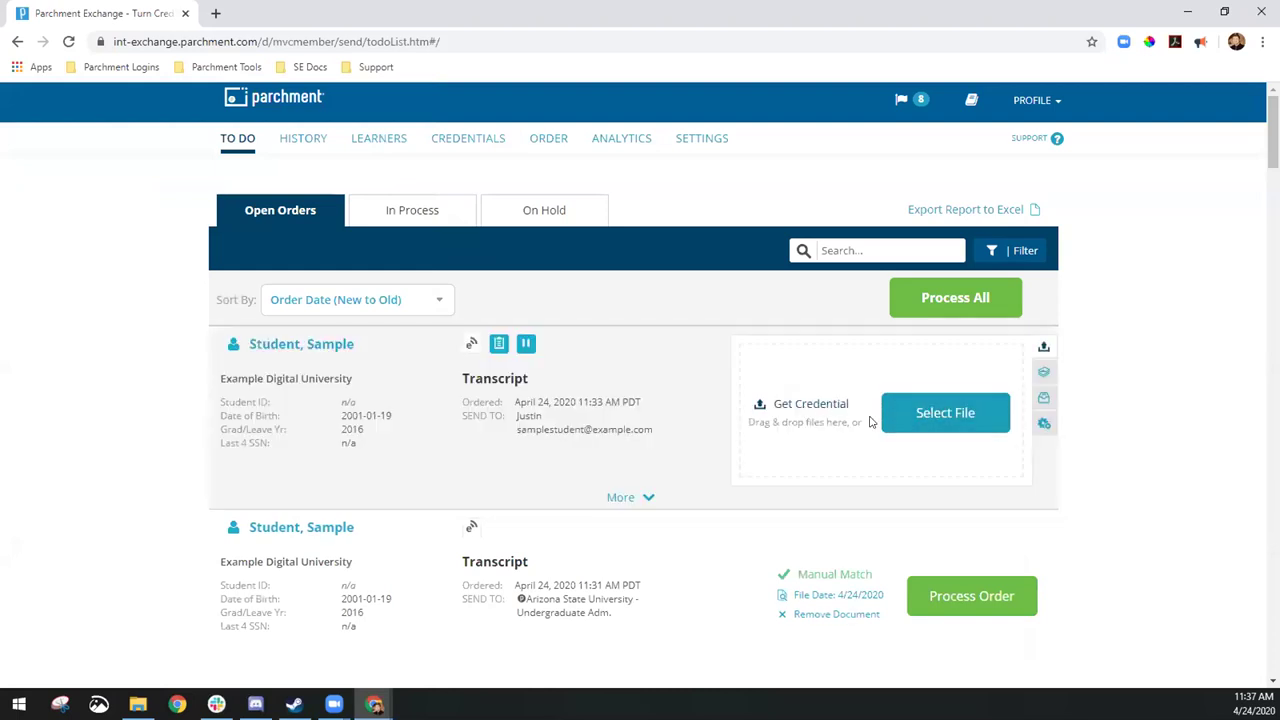
Upload CollegeTranscript from Demo Docs as the order's new credential file.
click(905, 422)
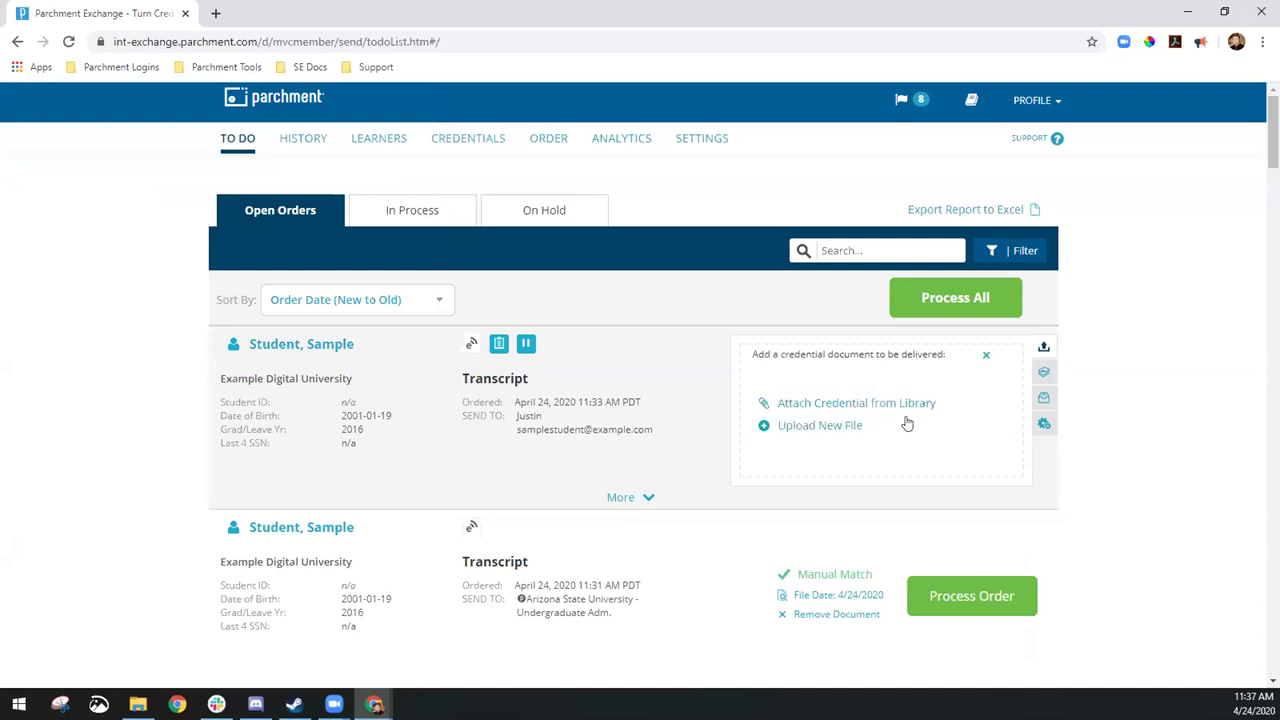
click(801, 426)
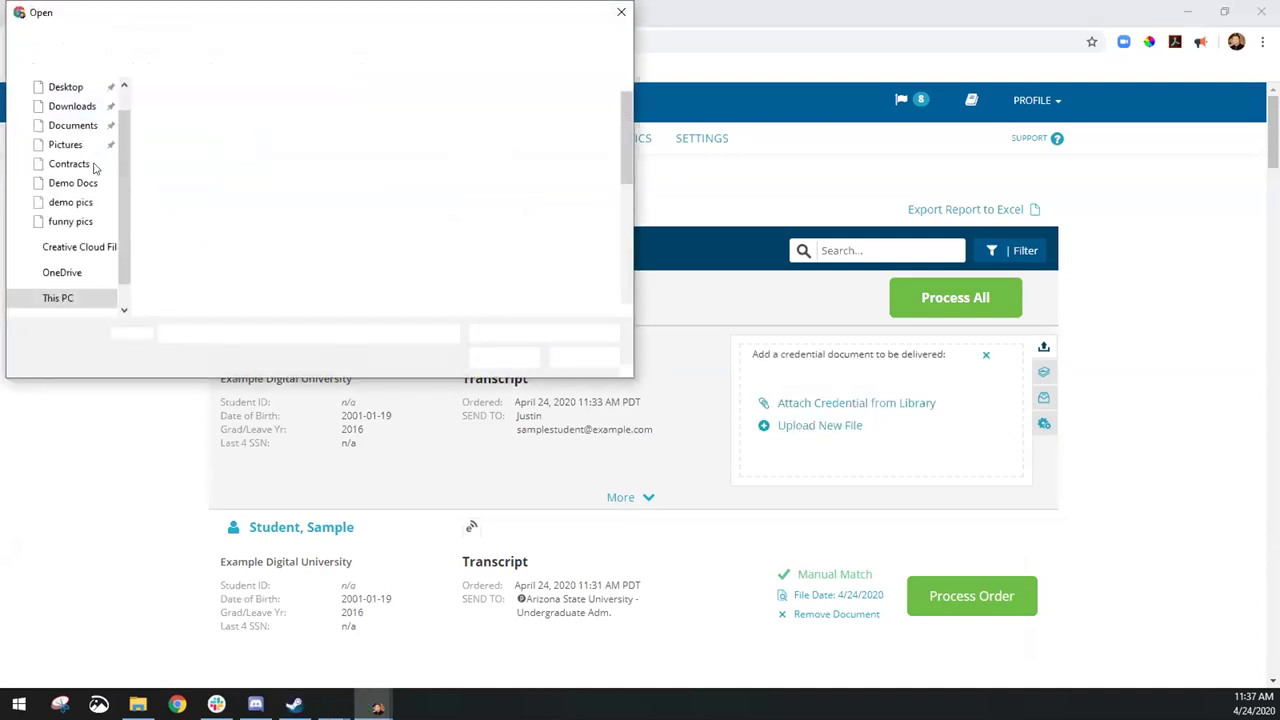
click(78, 183)
double_click(200, 195)
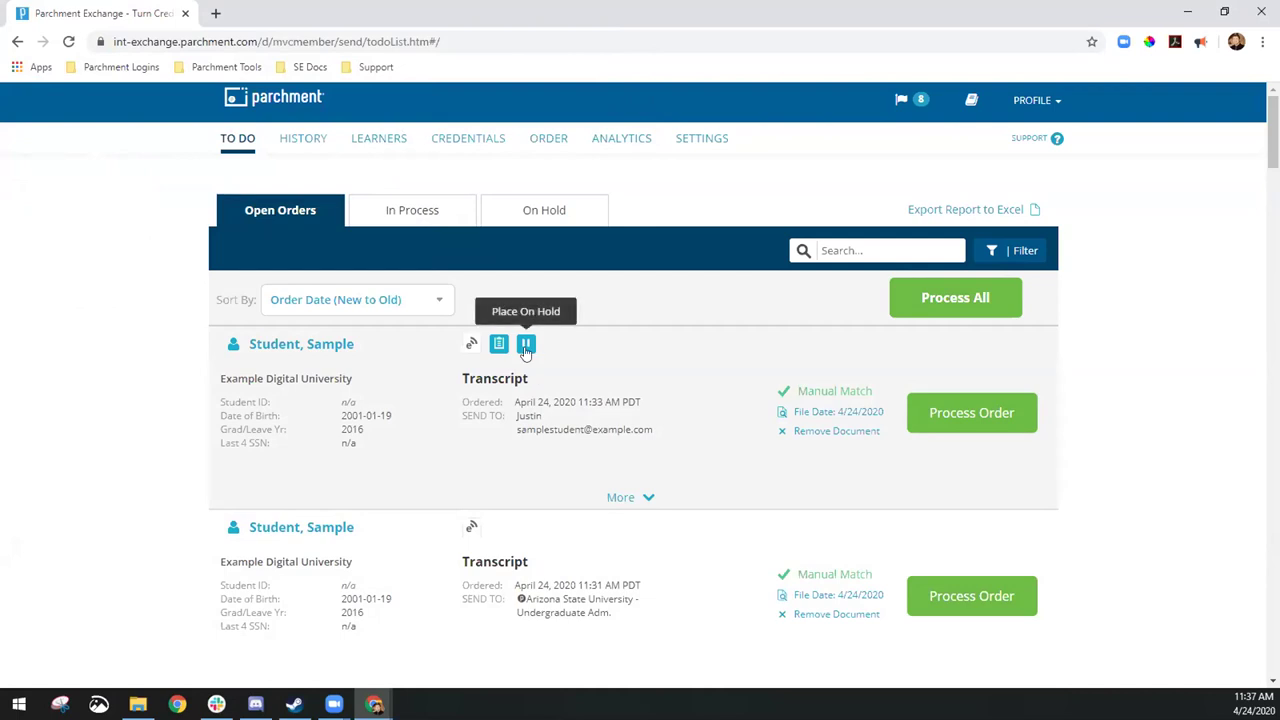
Put the 11:33 AM order on hold with reason Hold - Other and note 'test'.
click(526, 346)
click(444, 442)
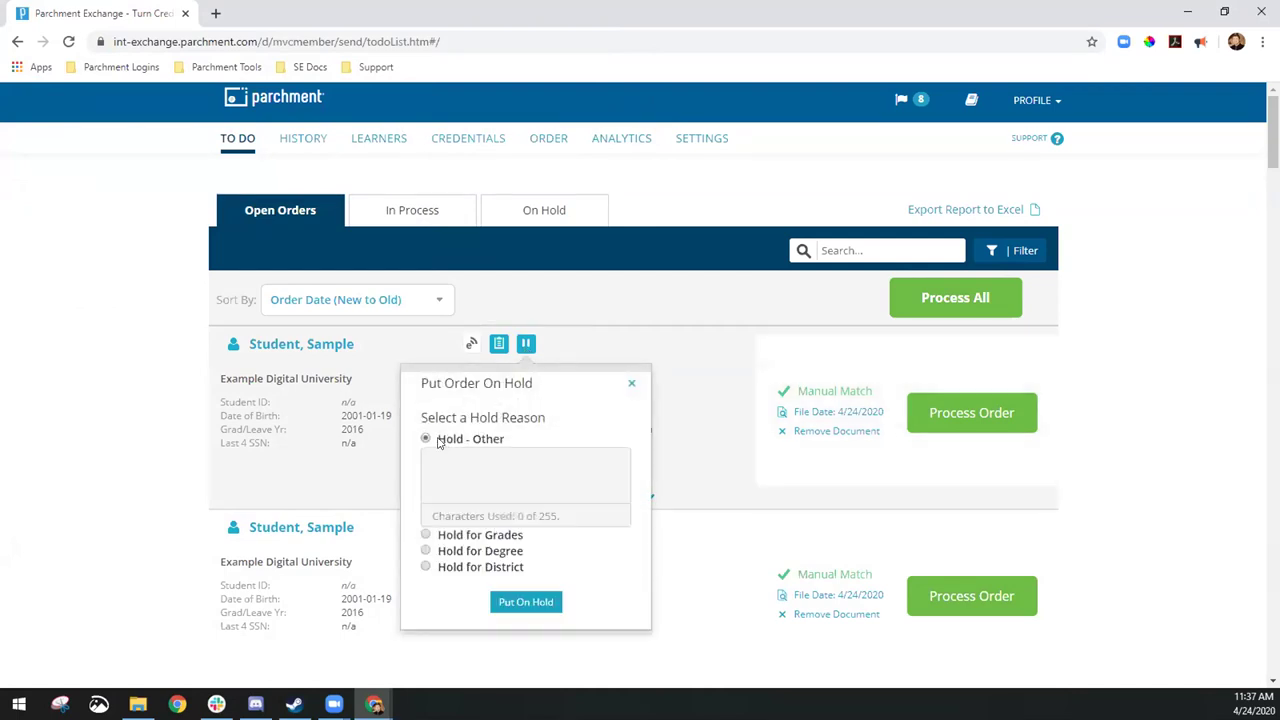
click(546, 468)
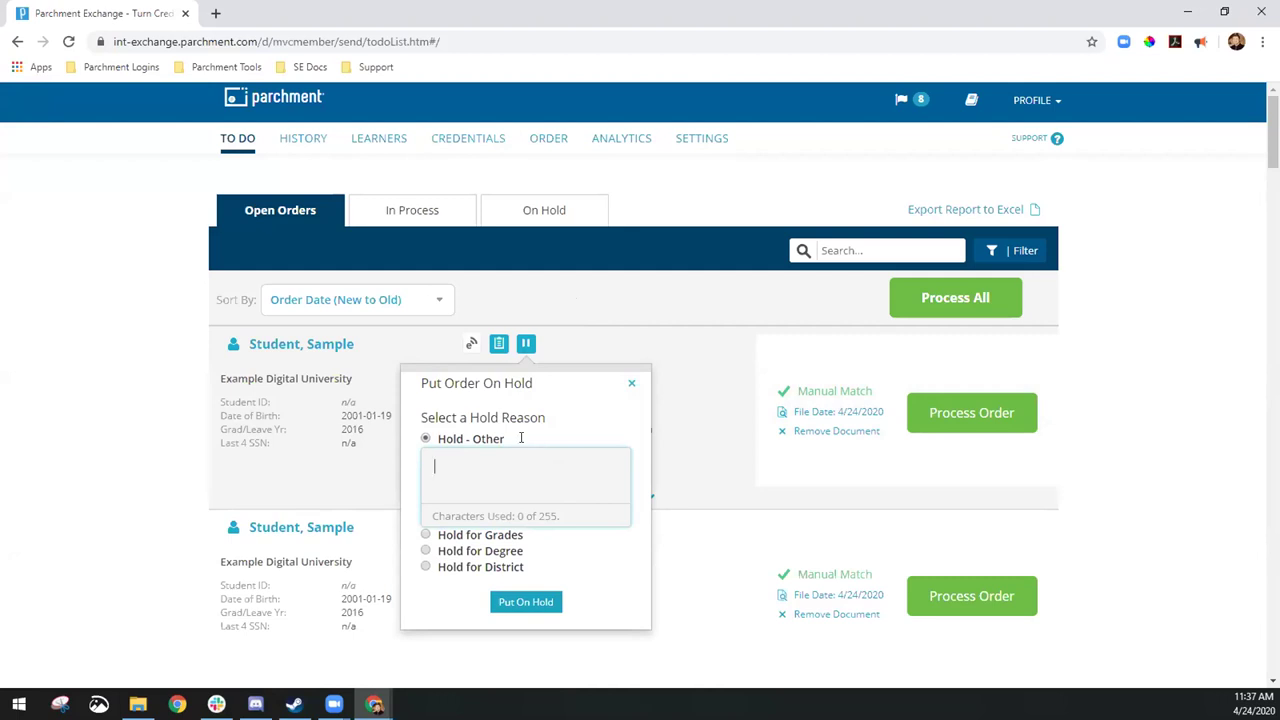
click(488, 476)
text(test)
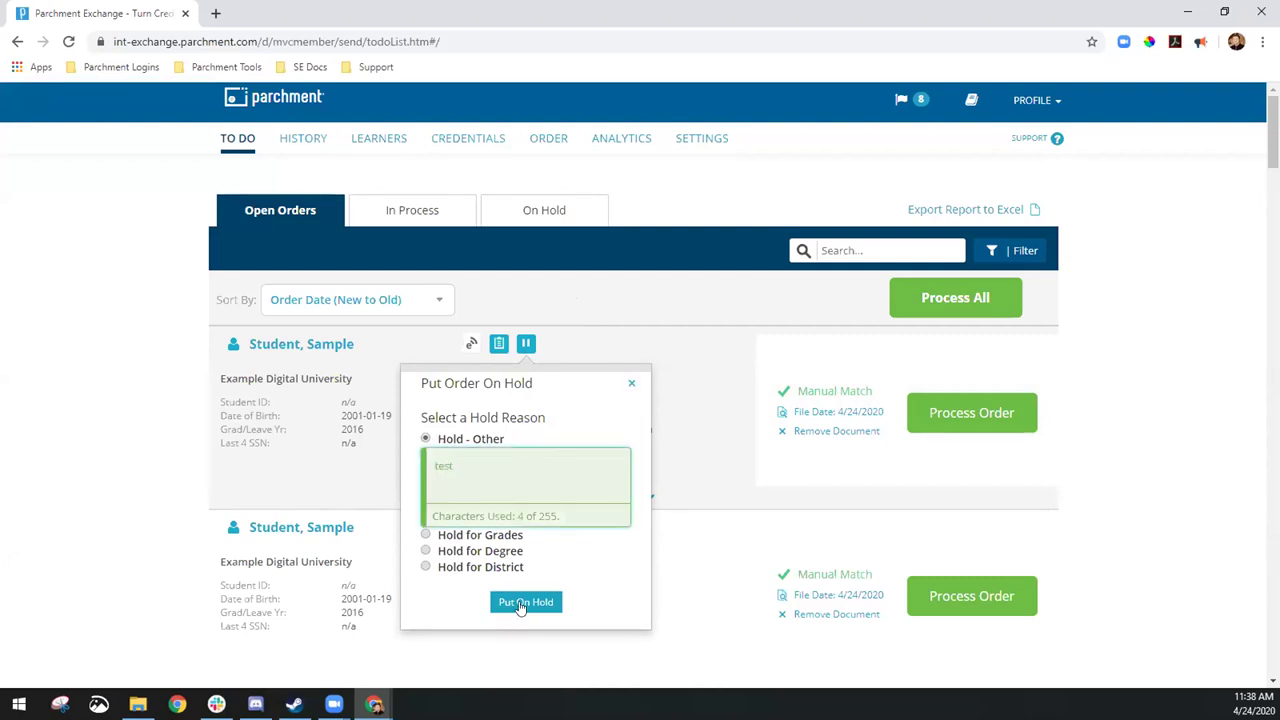
click(519, 602)
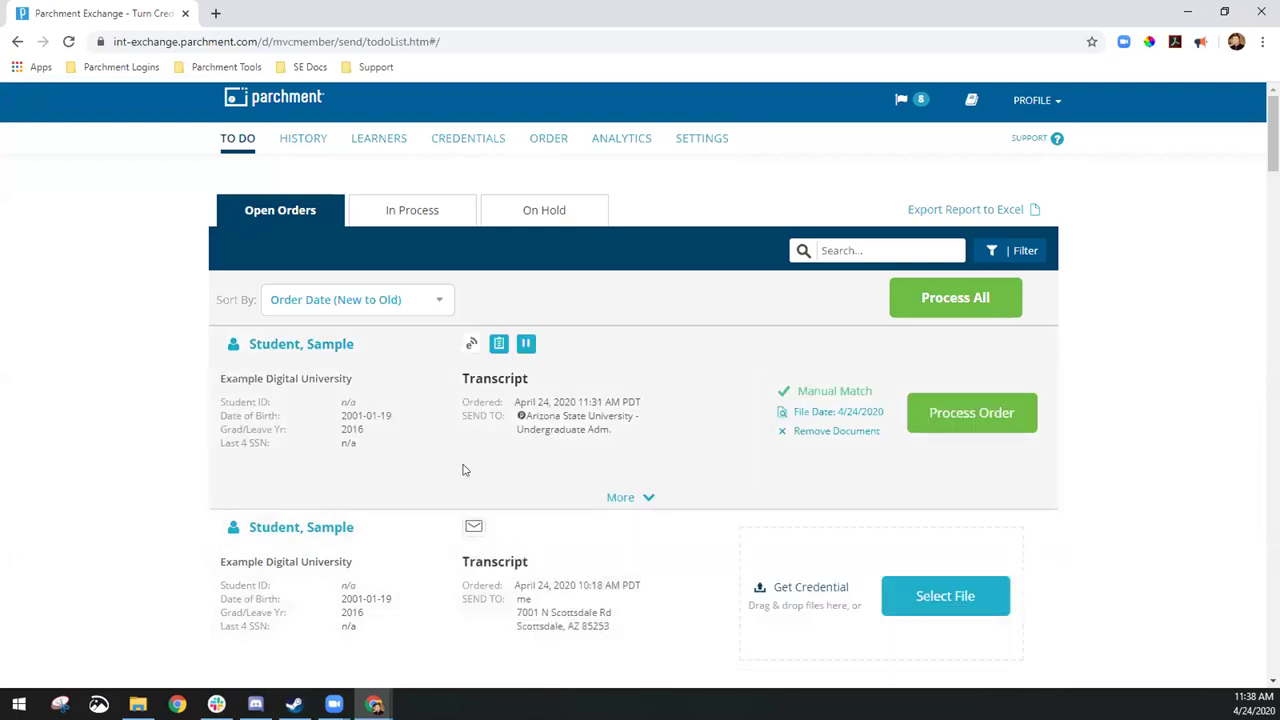
Check the hold note in the On Hold list, remove the hold, and return to open orders.
click(545, 210)
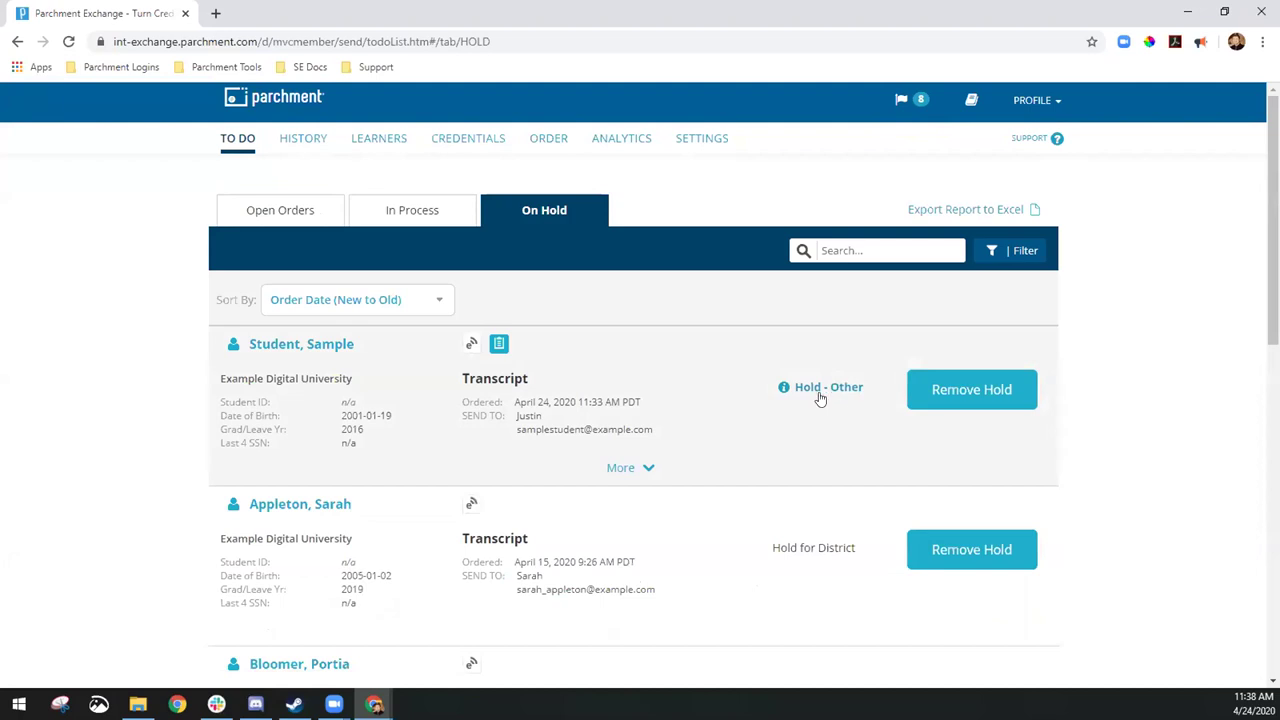
click(820, 392)
drag(757, 459, 730, 478)
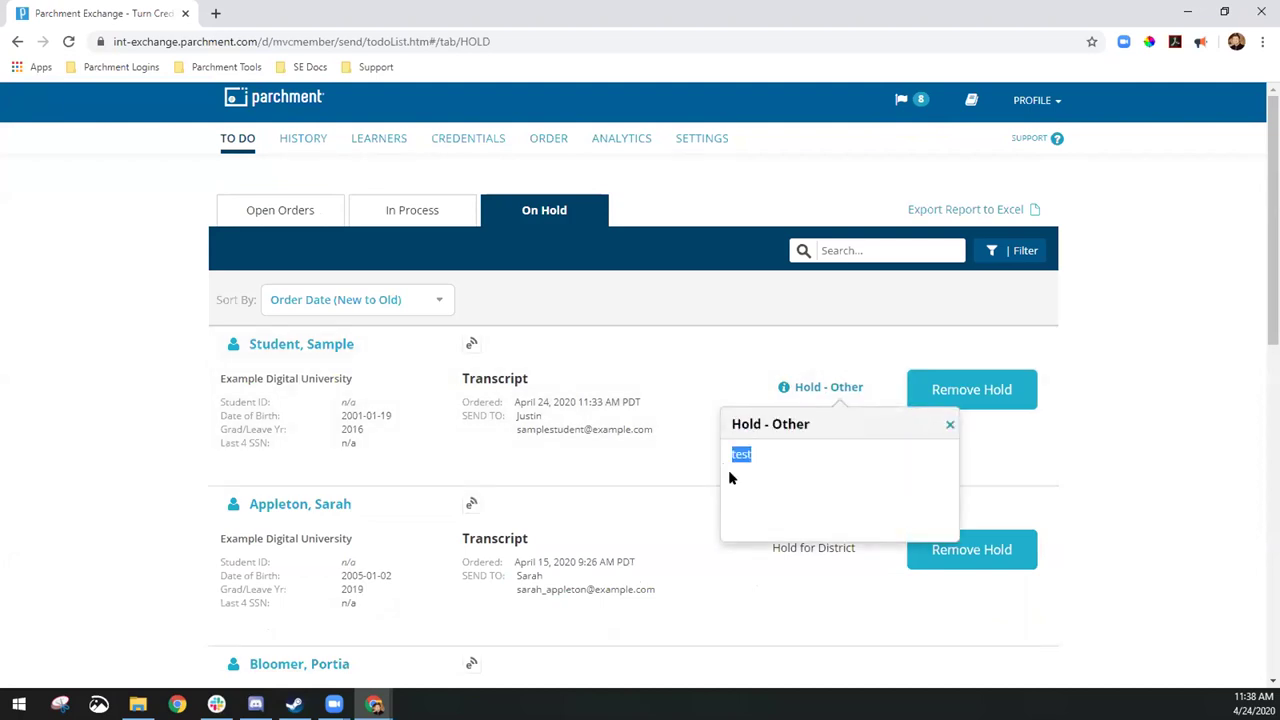
click(948, 426)
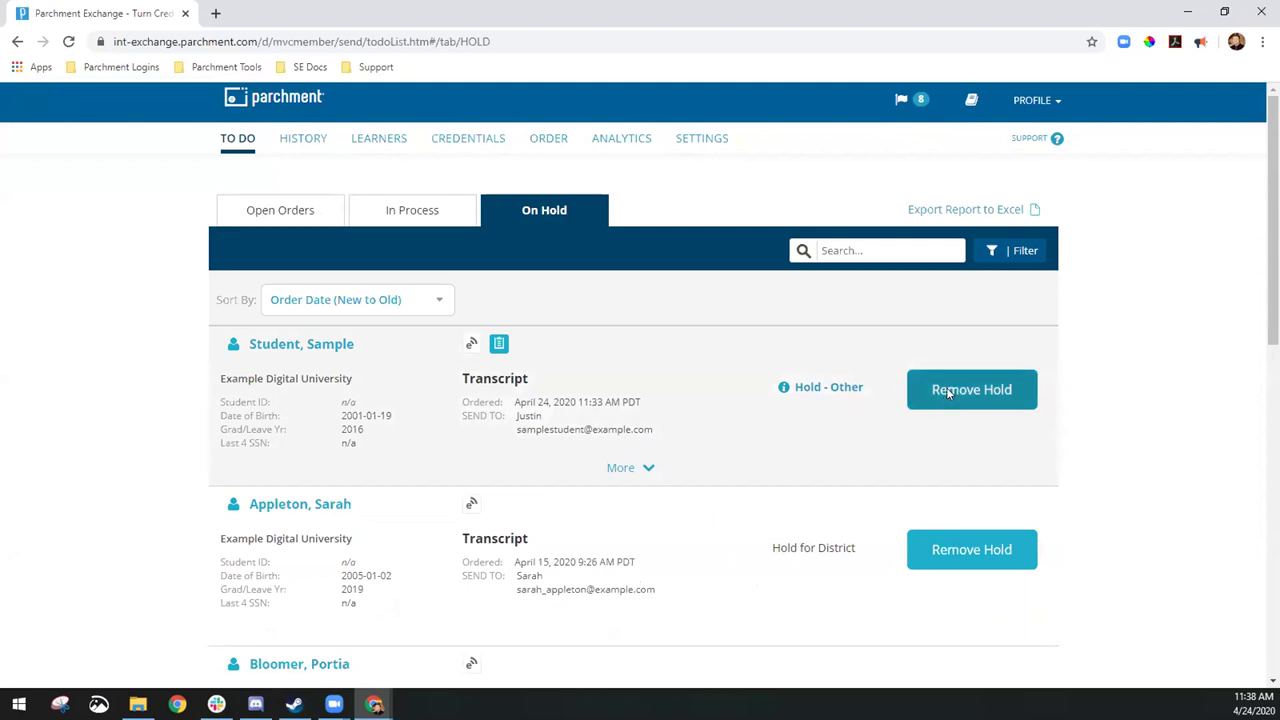
click(948, 391)
click(270, 215)
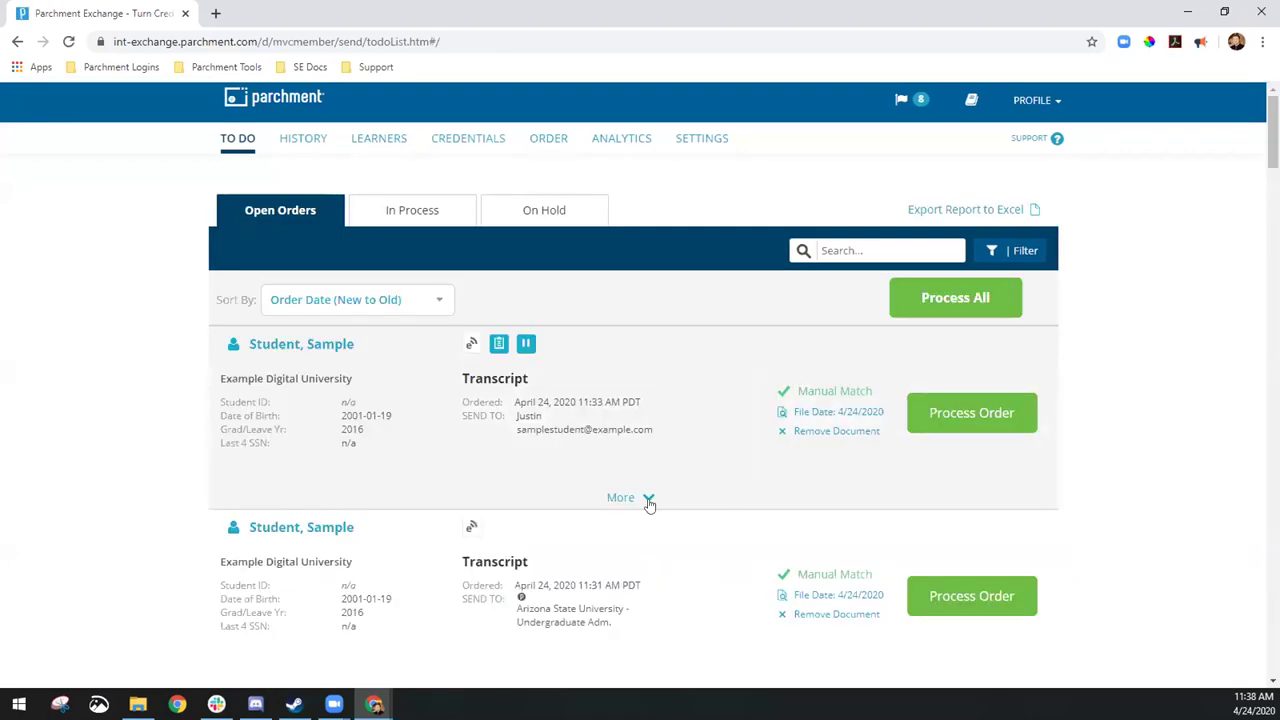
Expand the first order's details, start a cancellation with reason Other, then close without cancelling.
click(630, 499)
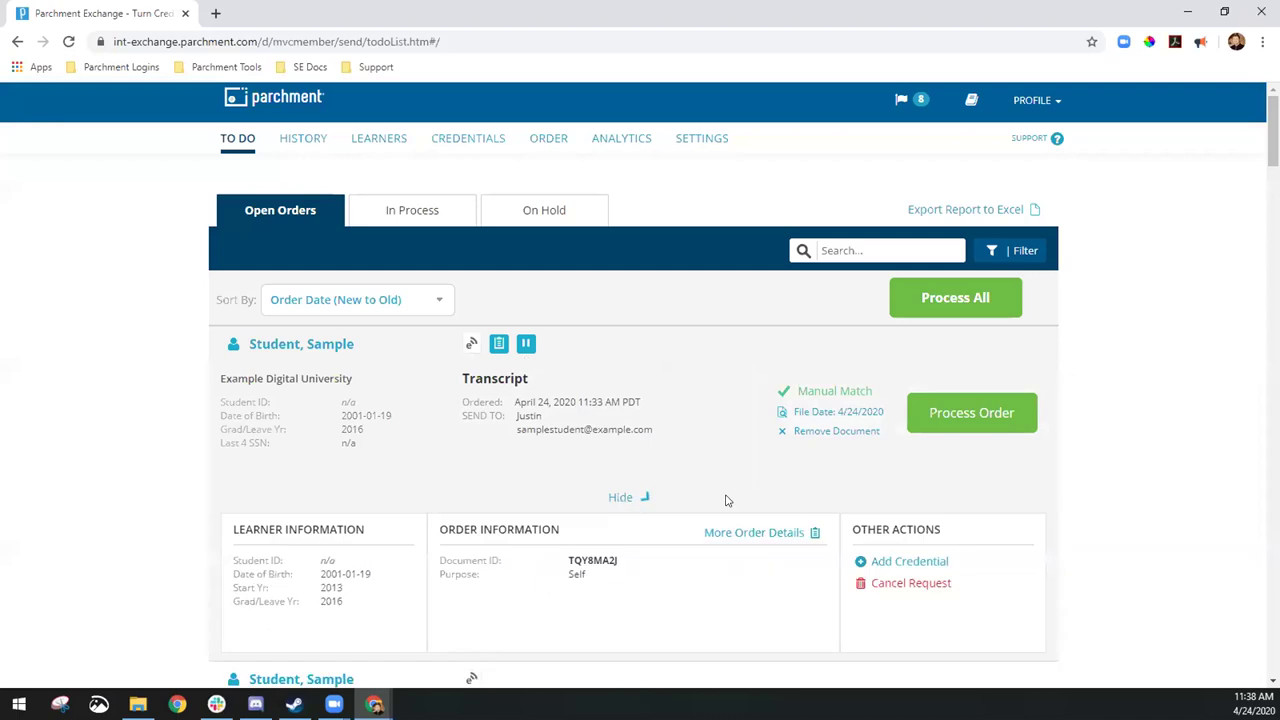
click(903, 586)
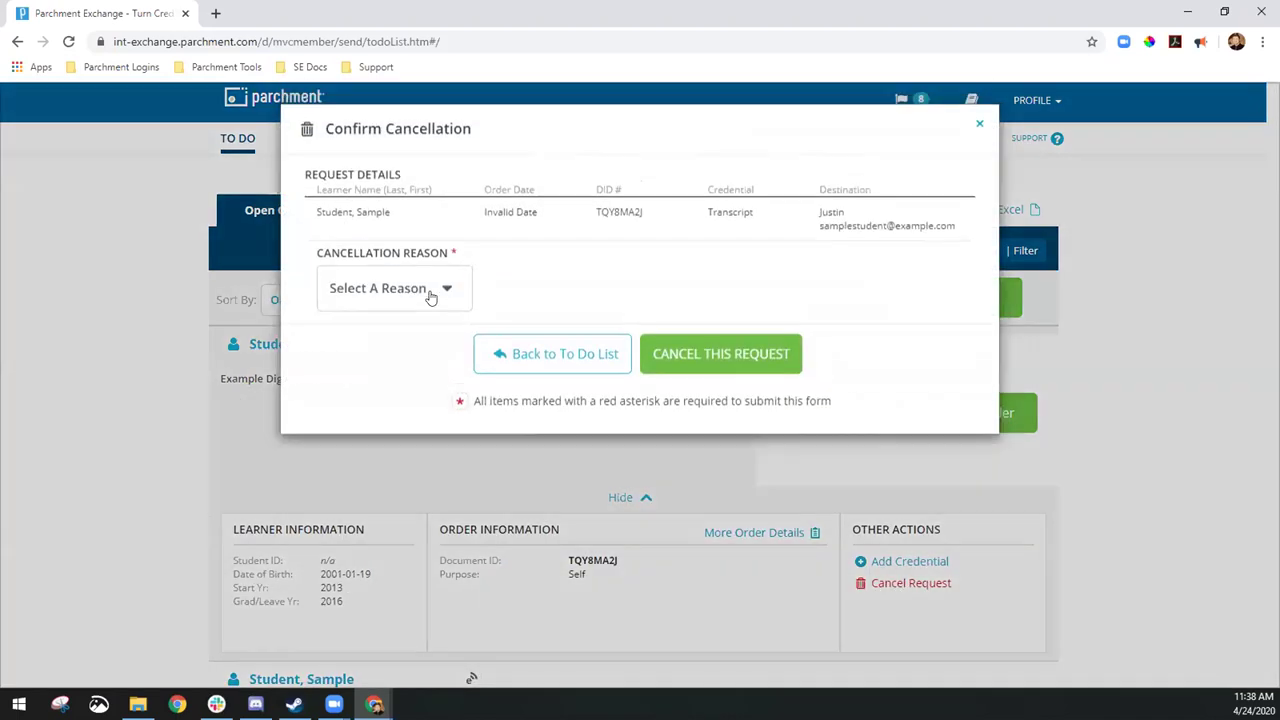
click(426, 294)
click(379, 415)
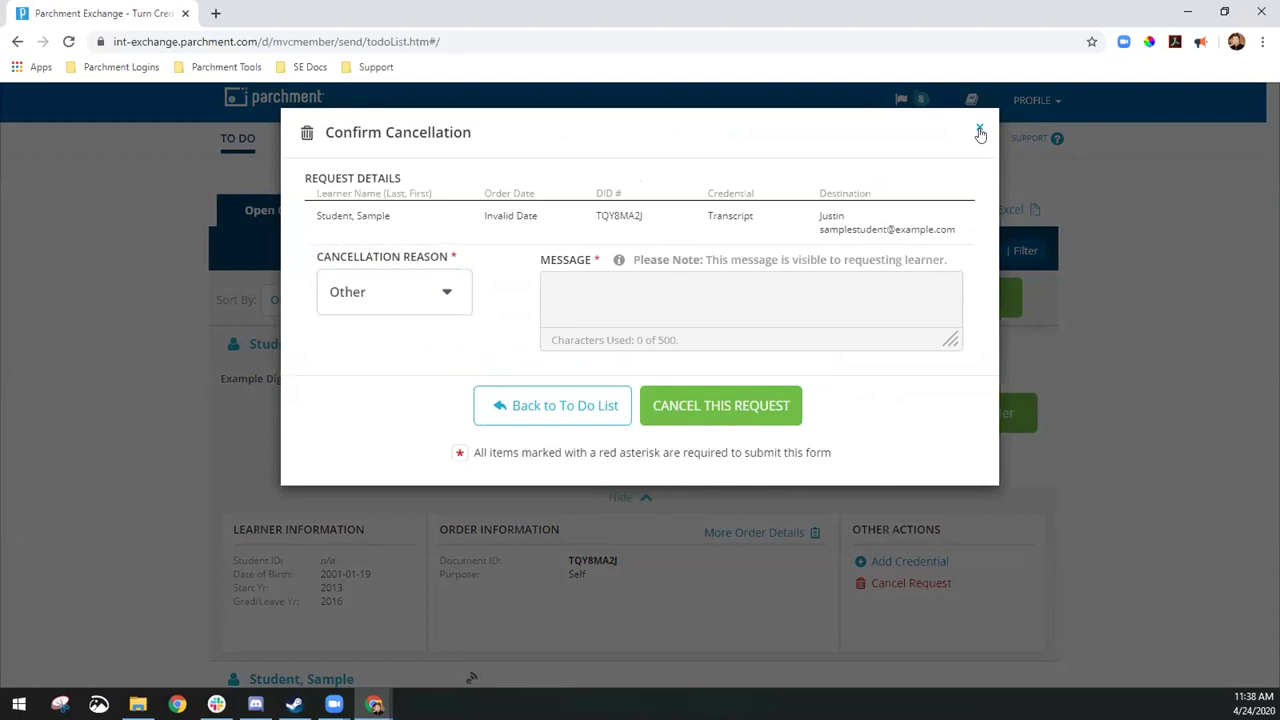
click(980, 133)
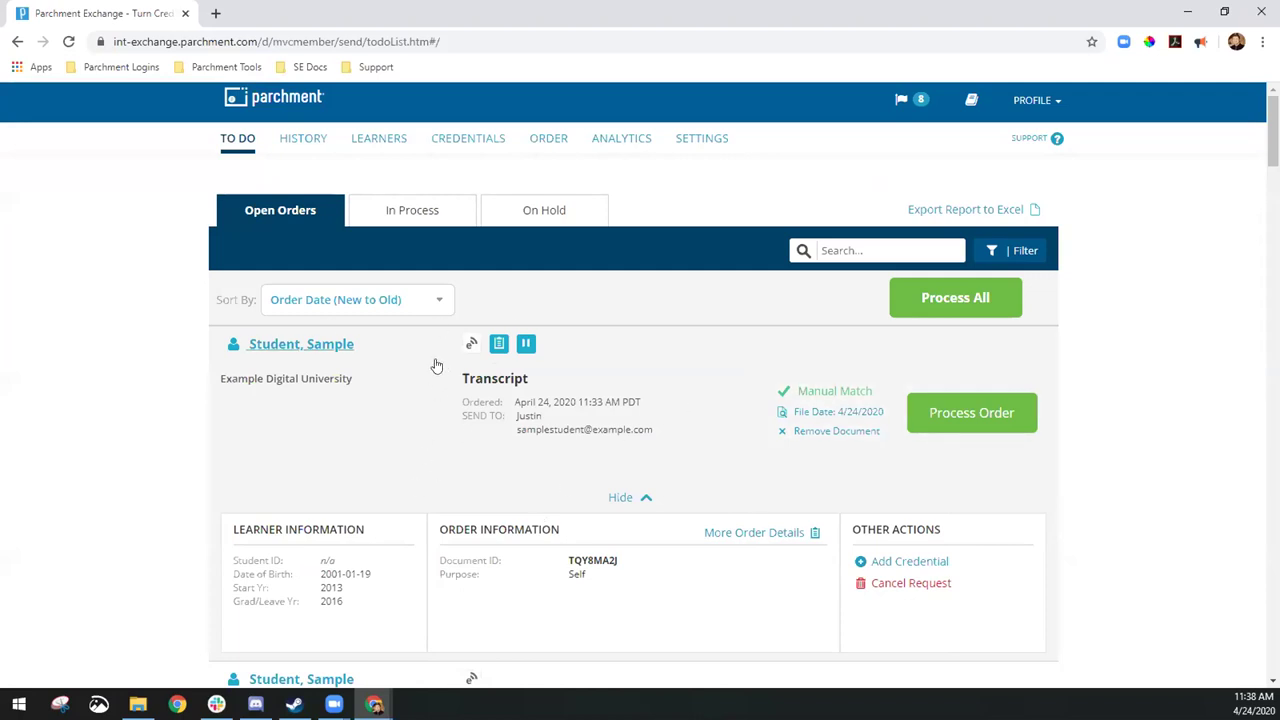
Search order history with an advanced Date Requested filter from 01/01/2020.
click(305, 141)
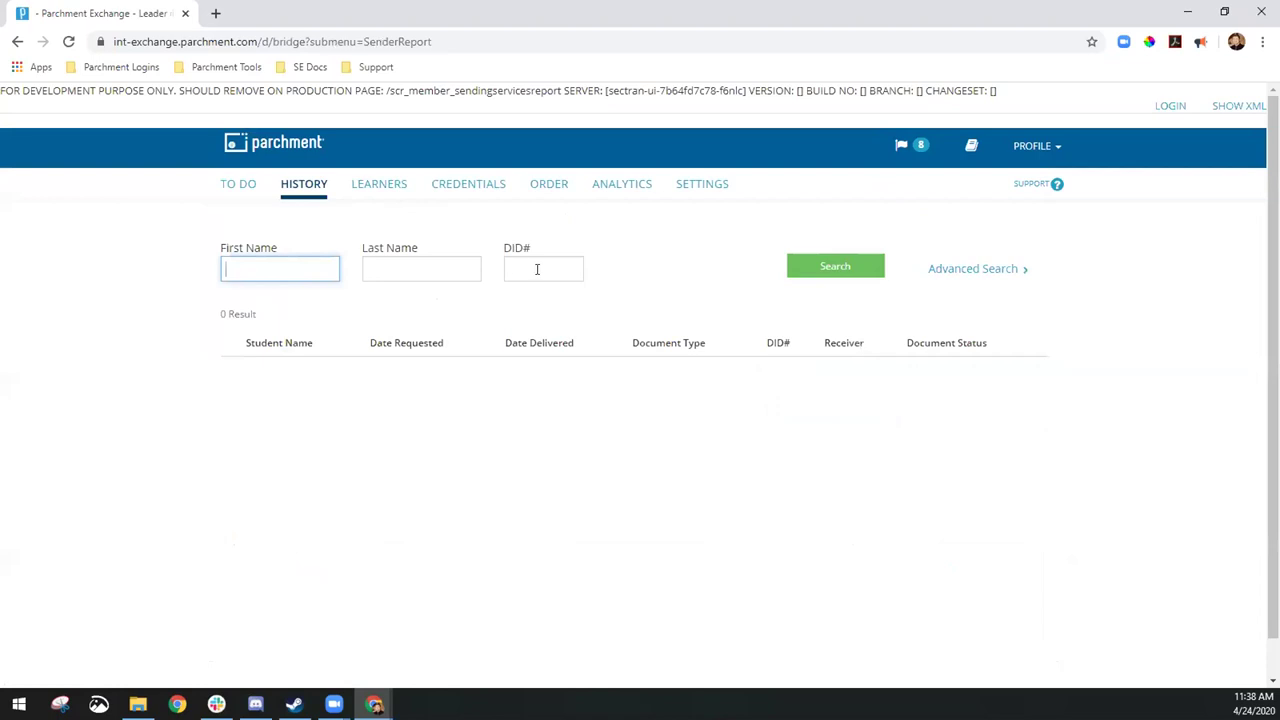
click(997, 271)
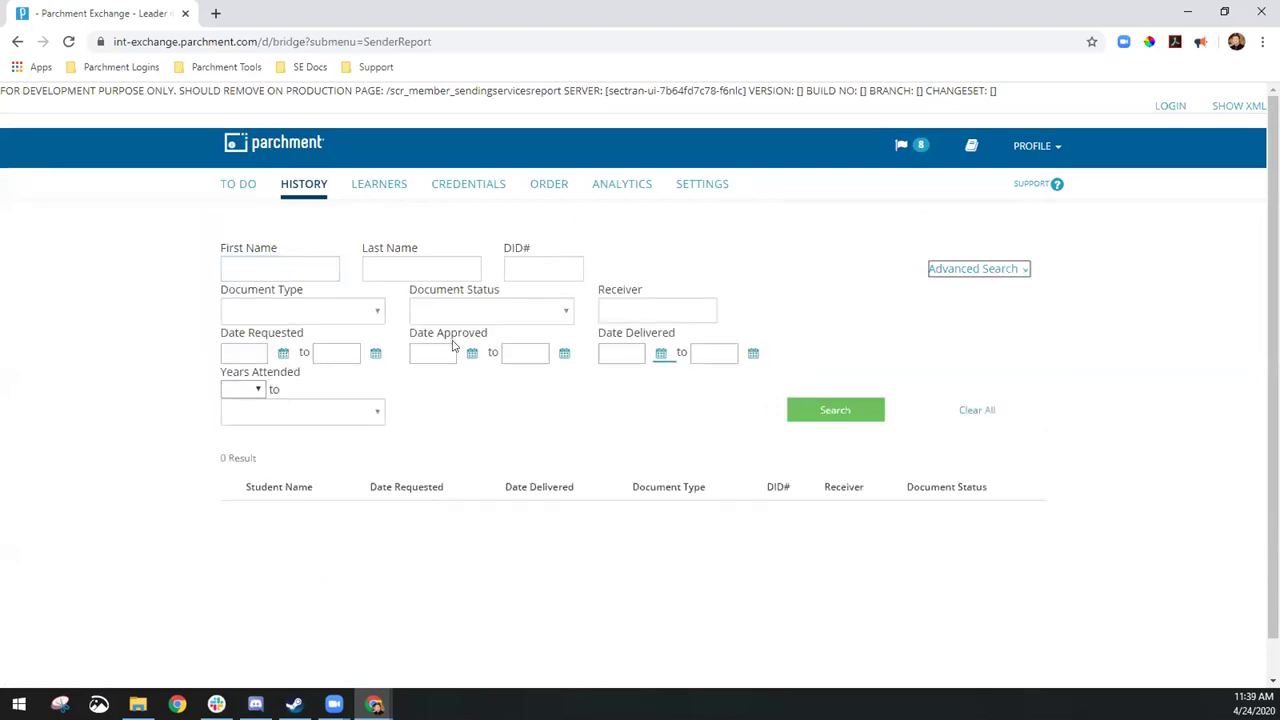
click(281, 355)
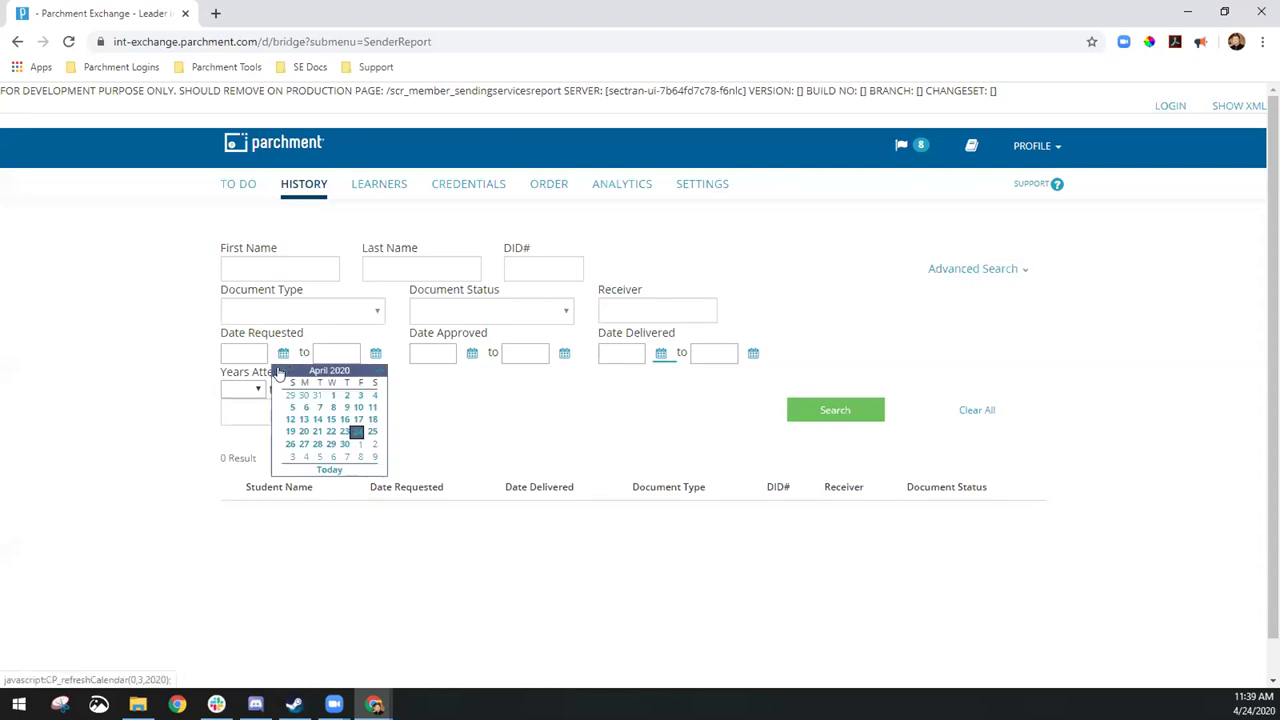
click(281, 373)
click(281, 373)
click(281, 373)
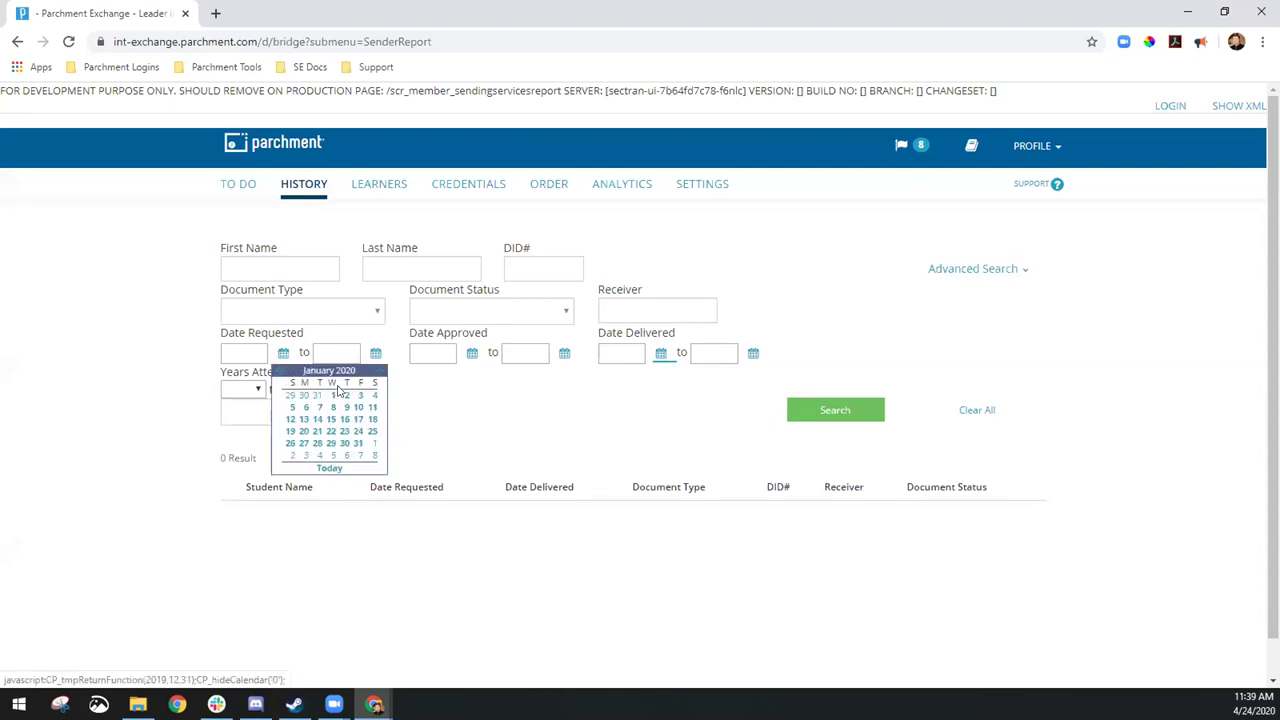
click(335, 396)
click(795, 410)
Review the 25 history results and their status filters, then return to the To Do list.
scroll(443, 383, down, 3)
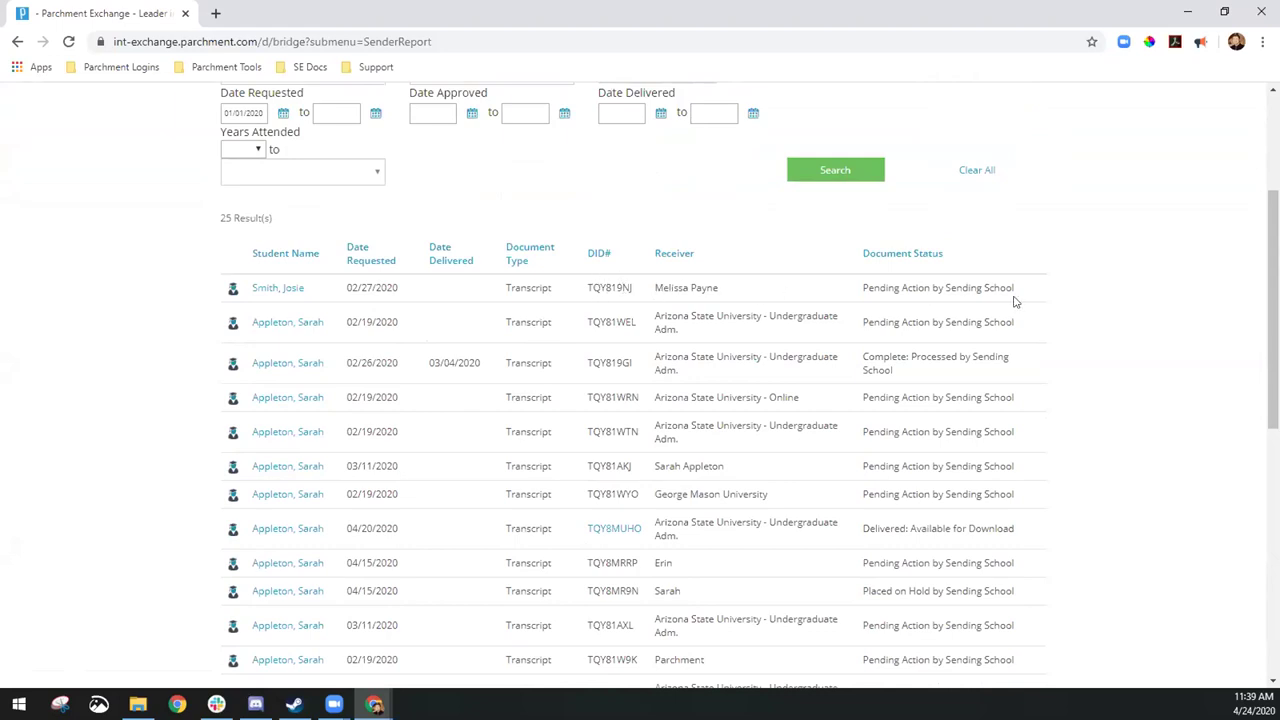
scroll(906, 143, up, 1)
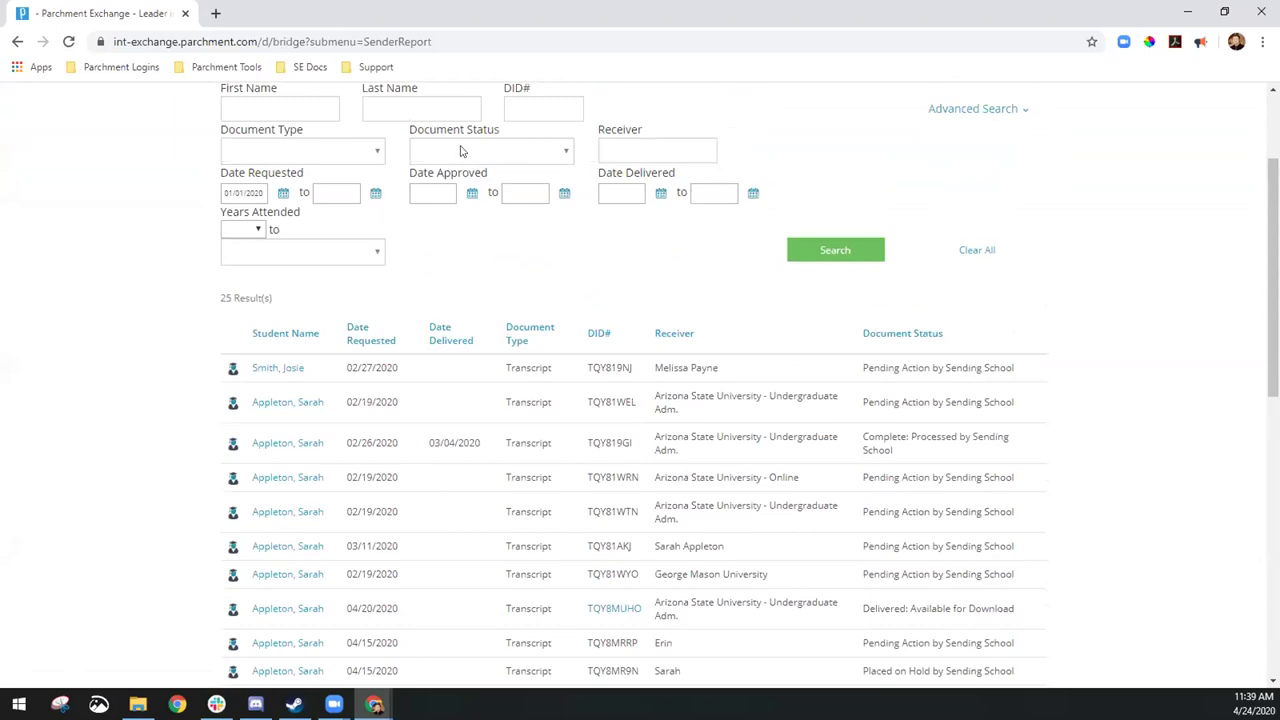
click(518, 151)
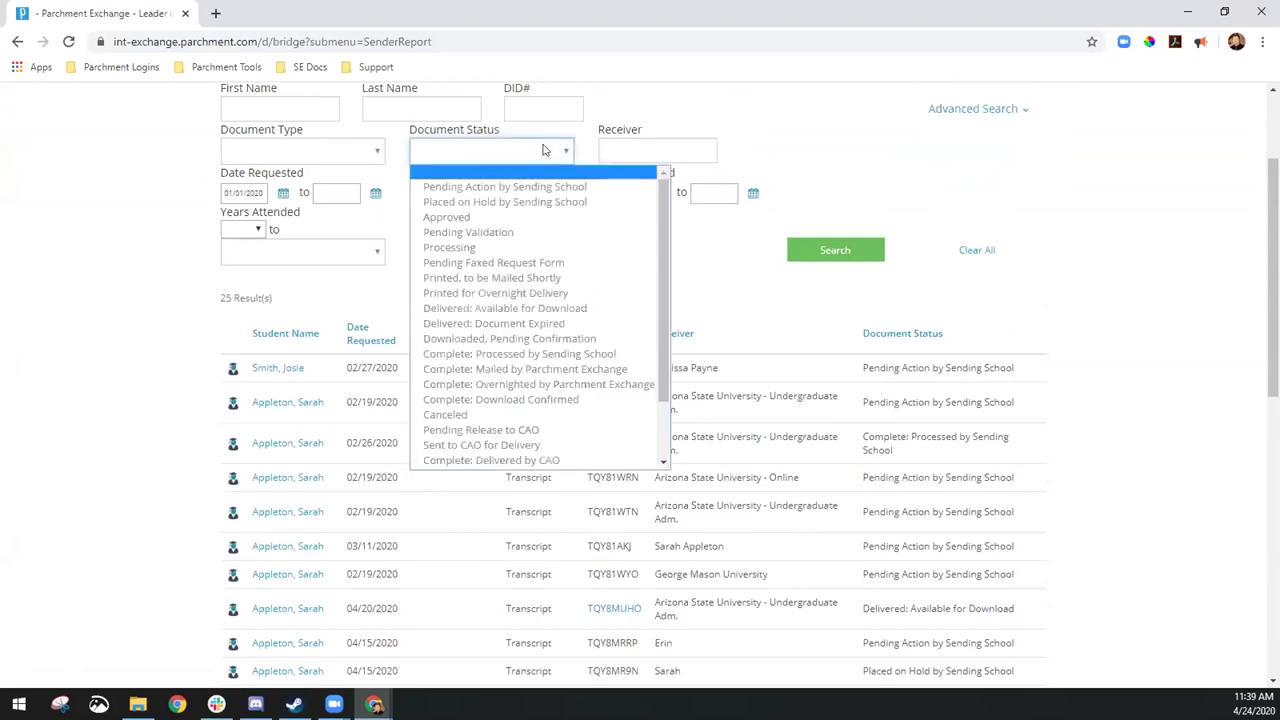
click(620, 143)
scroll(1100, 372, down, 3)
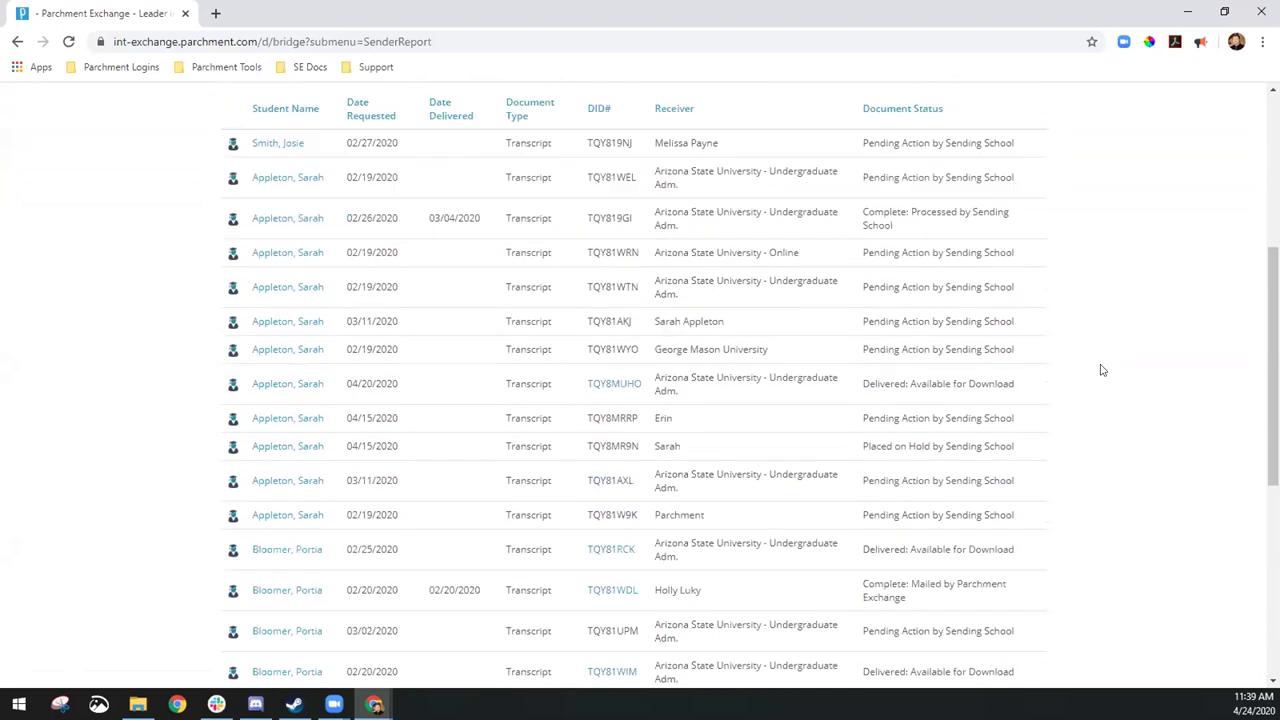
scroll(1100, 370, down, 5)
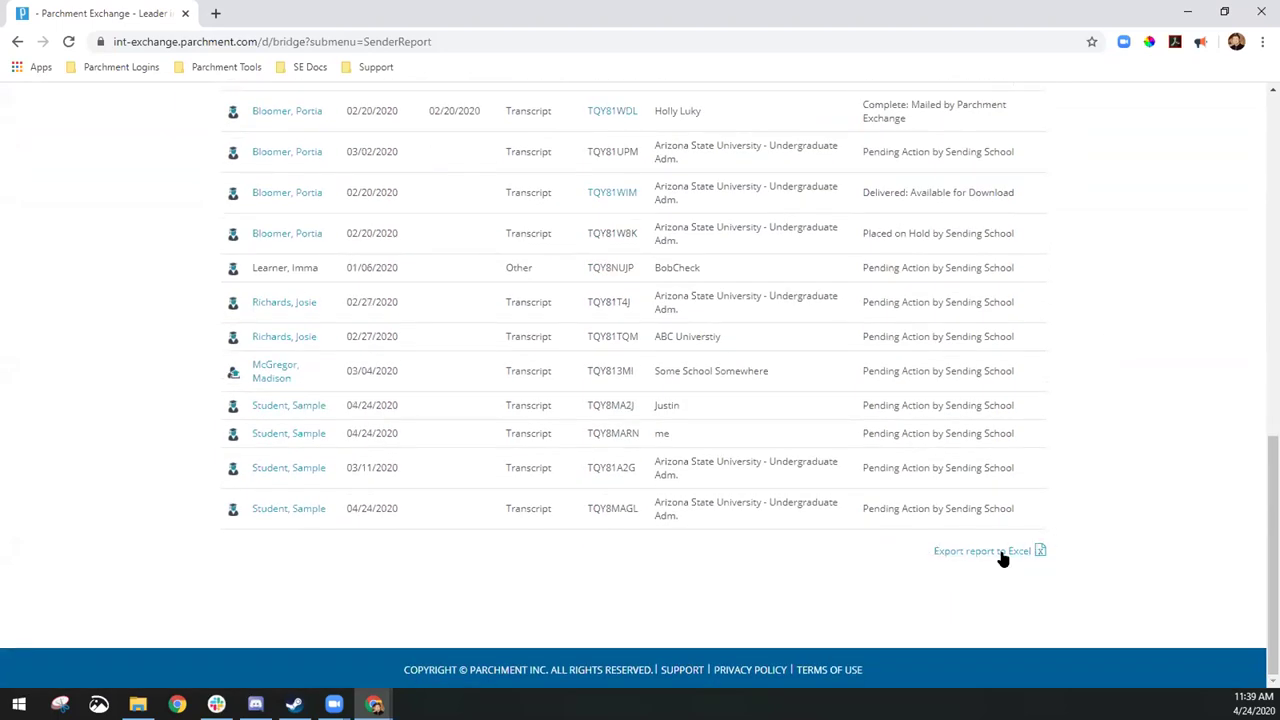
scroll(1099, 518, up, 5)
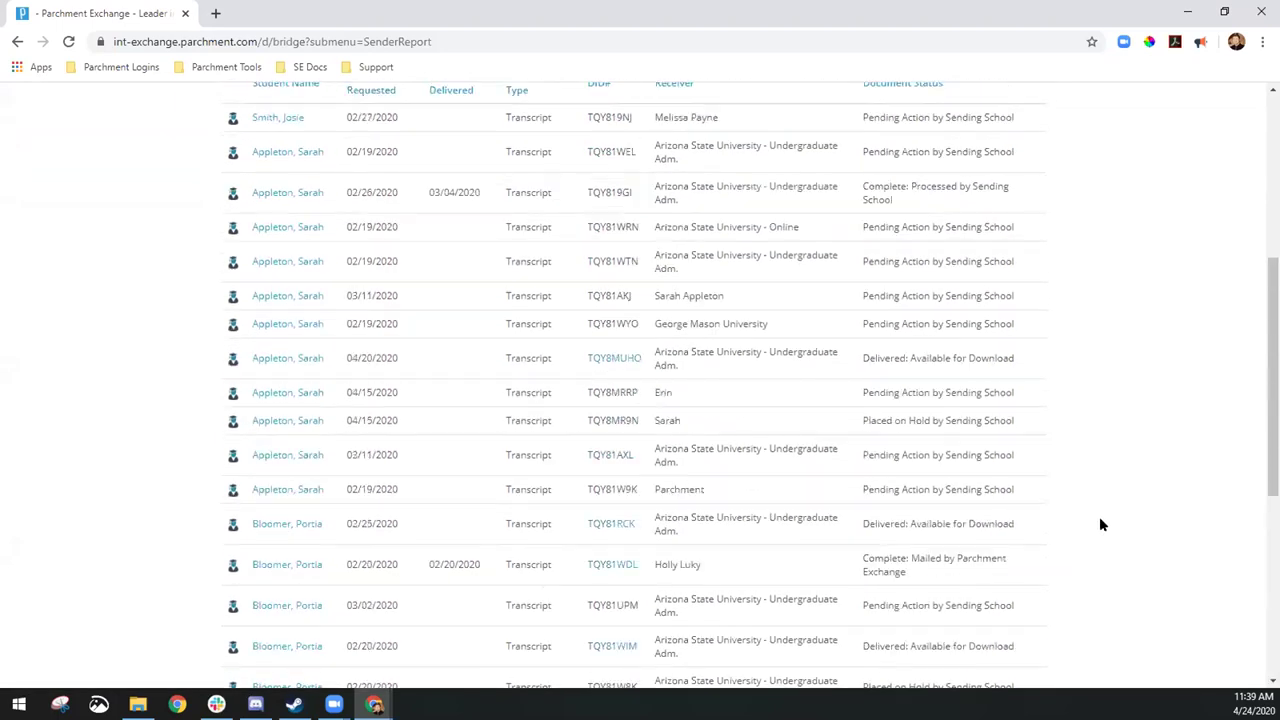
scroll(1099, 520, up, 4)
click(243, 190)
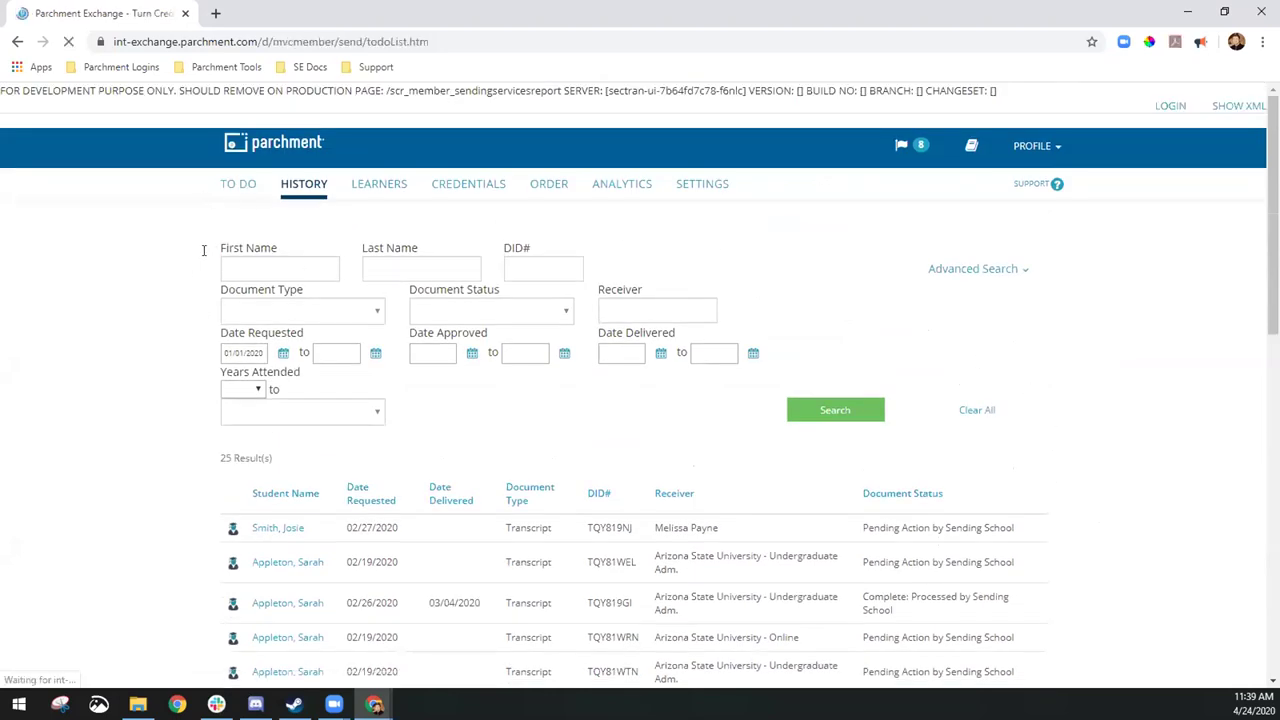
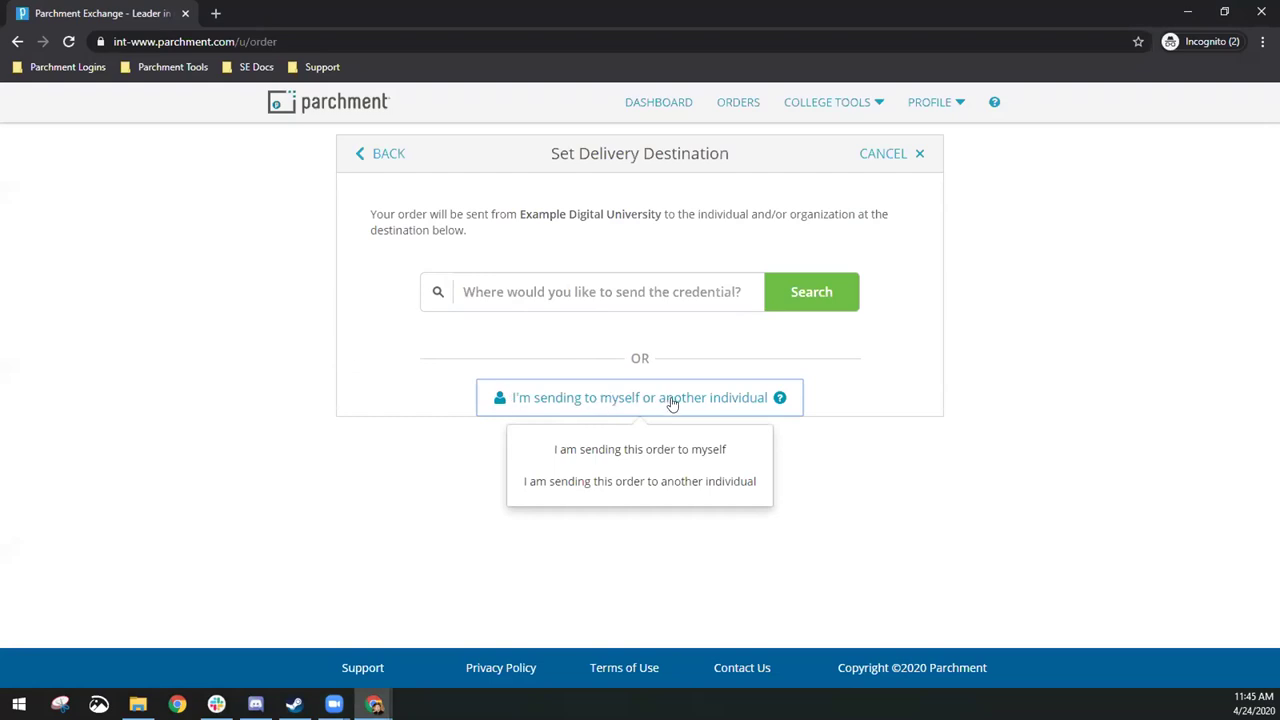
Send the order to another individual by electronic email delivery, after briefly previewing the Paper option.
click(705, 483)
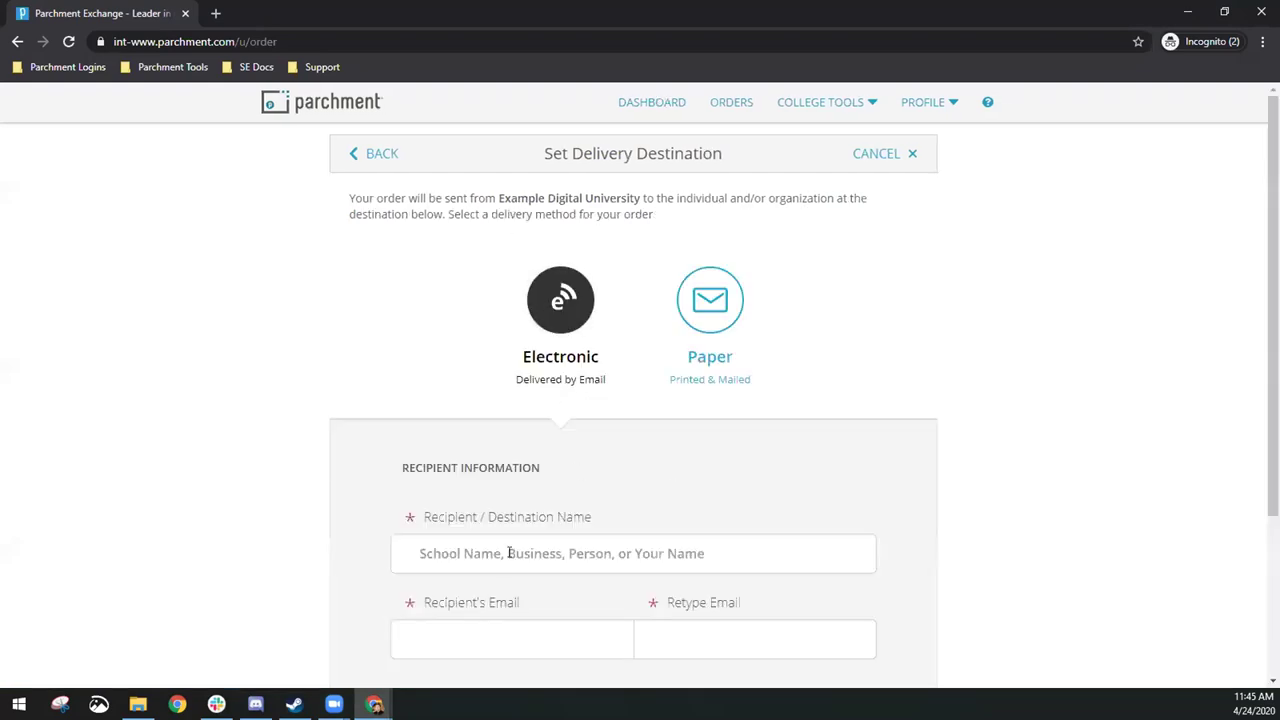
scroll(509, 553, down, 2)
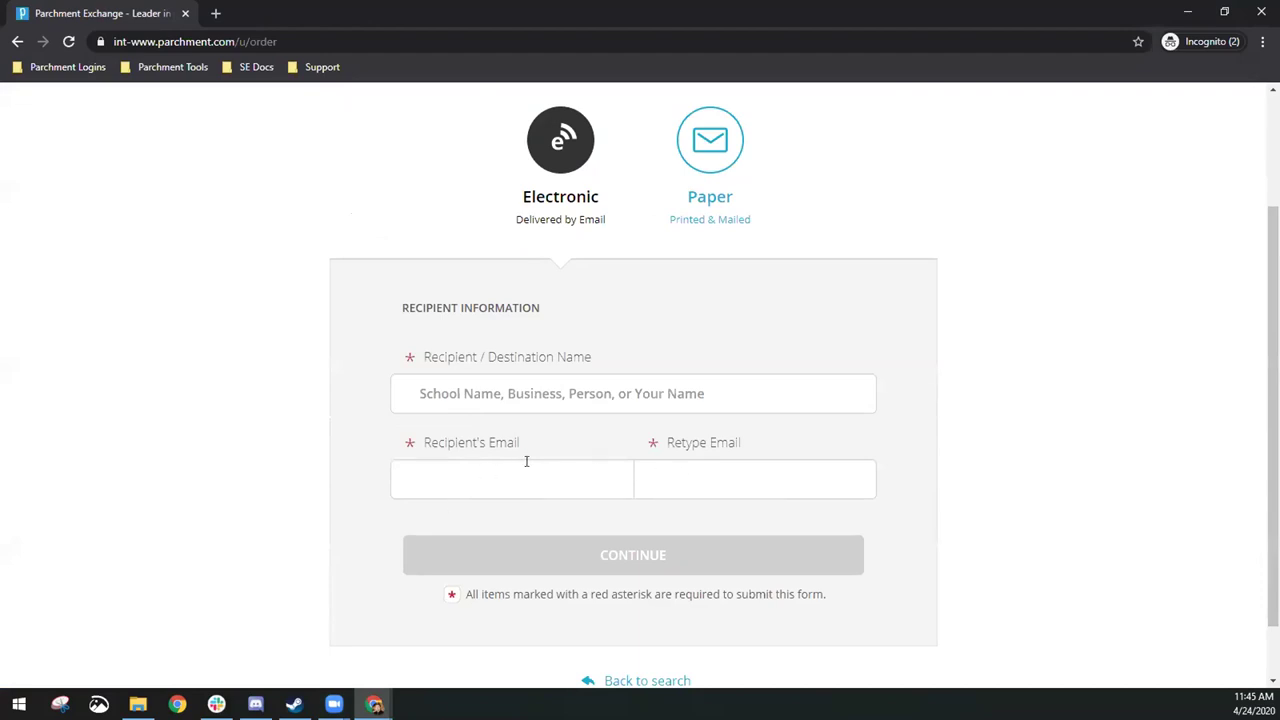
click(723, 161)
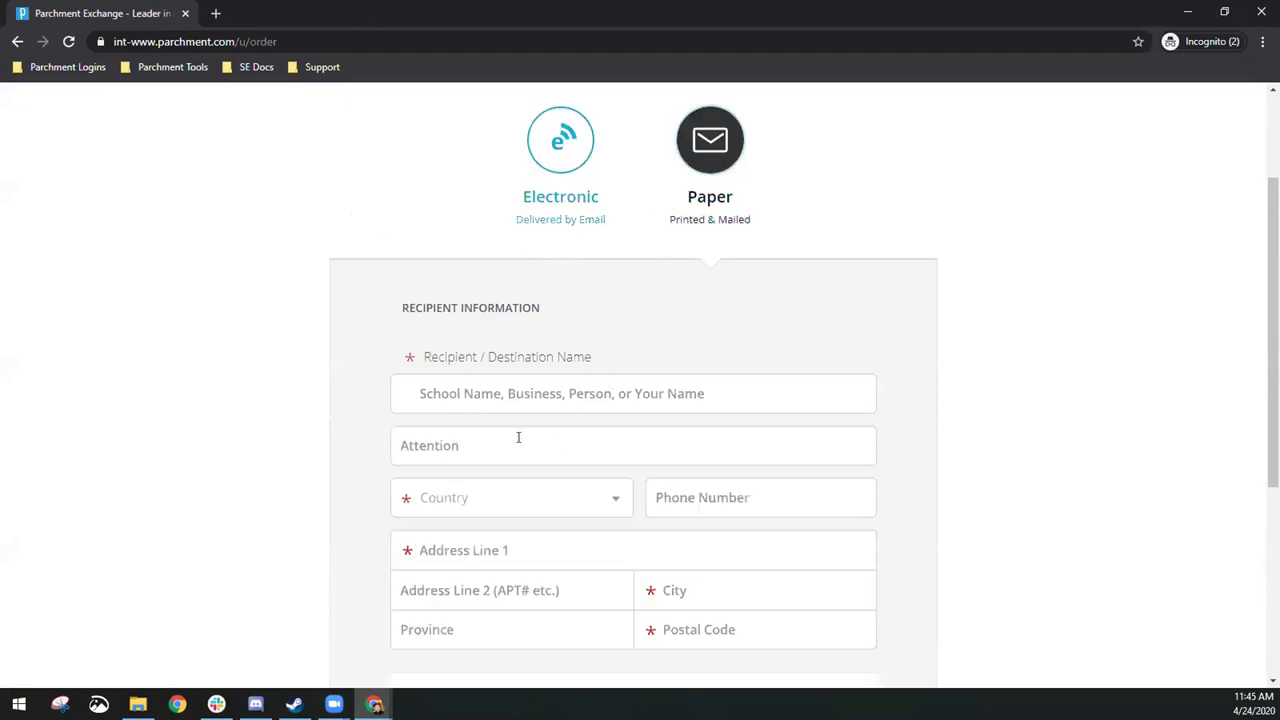
scroll(513, 585, down, 3)
scroll(540, 561, up, 5)
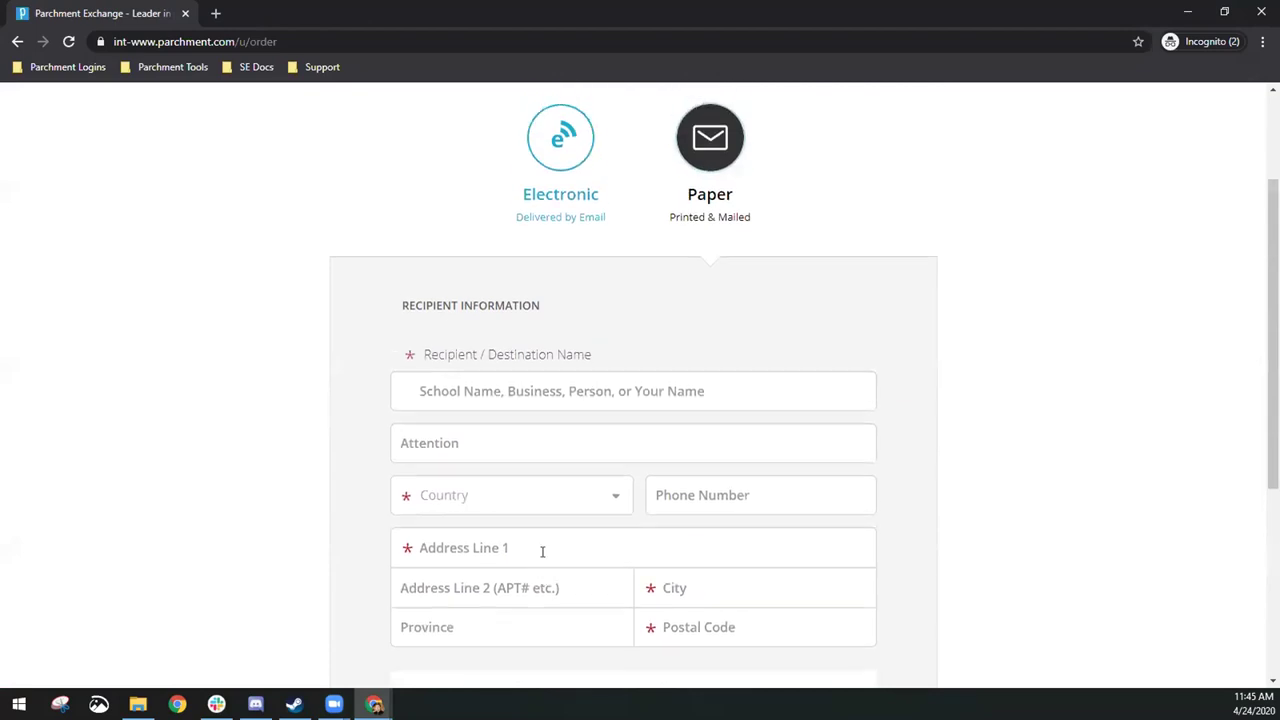
click(537, 320)
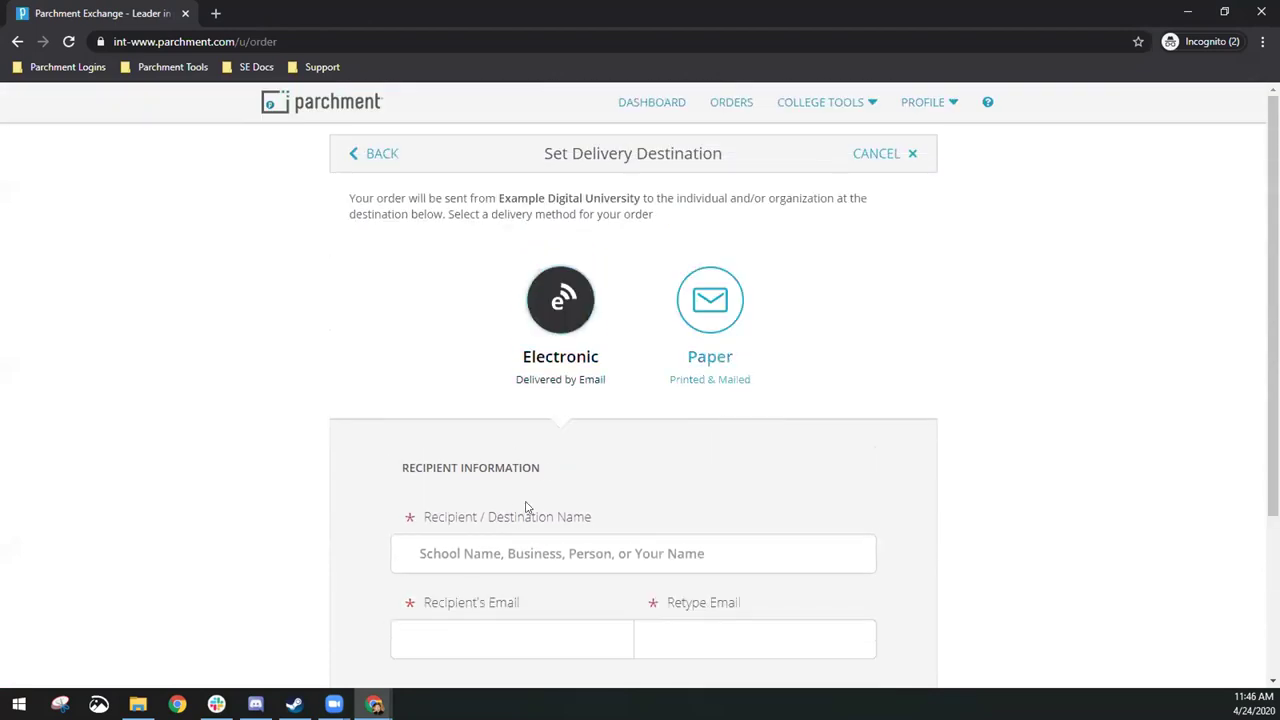
scroll(548, 316, down, 1)
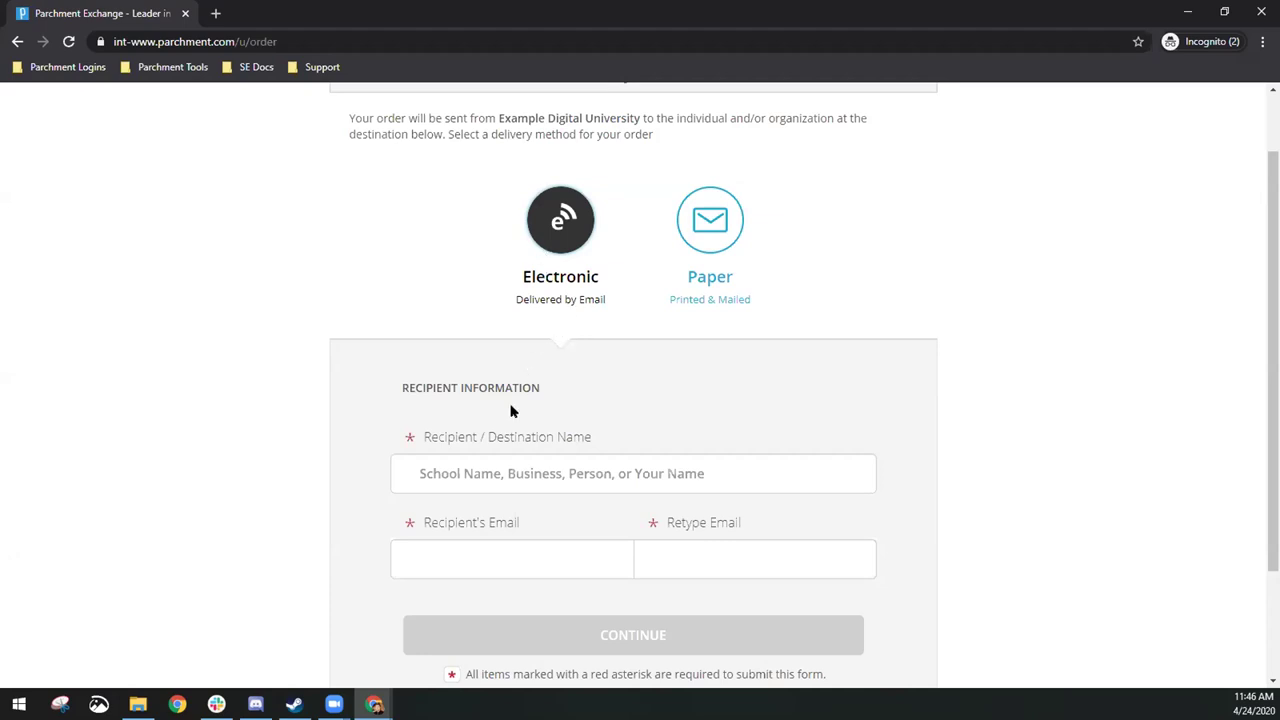
scroll(537, 360, up, 1)
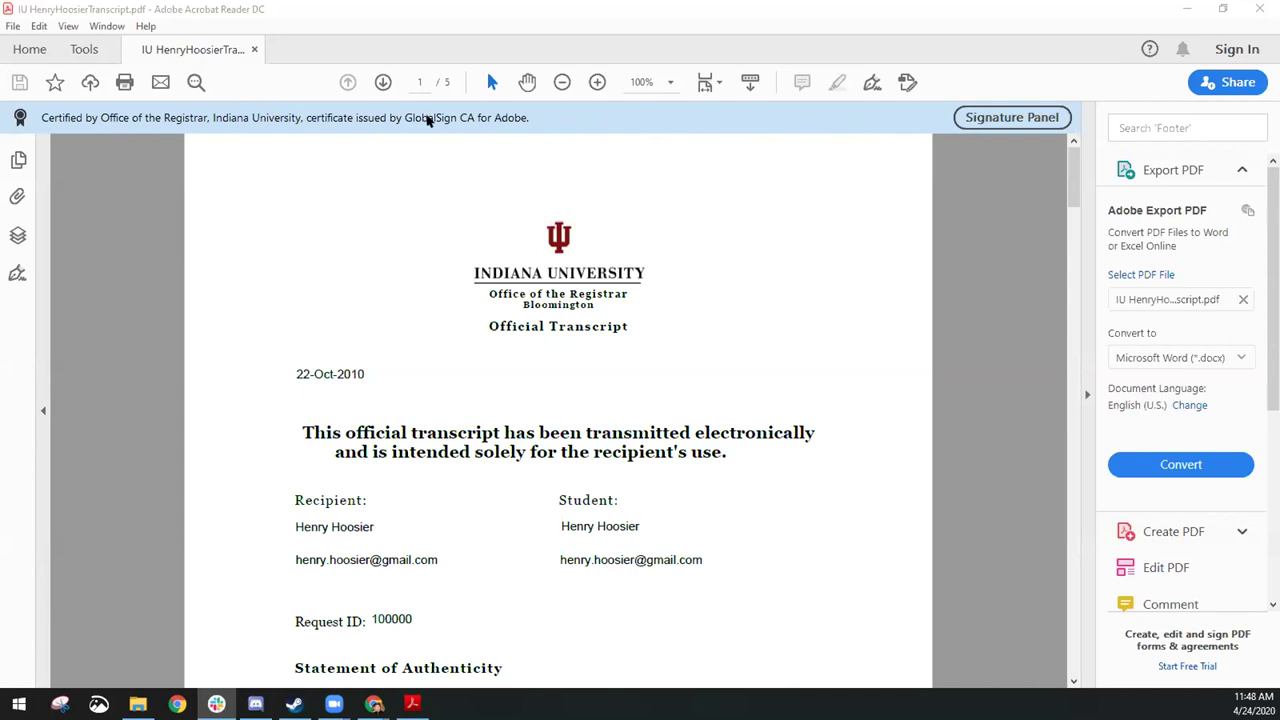
click(123, 86)
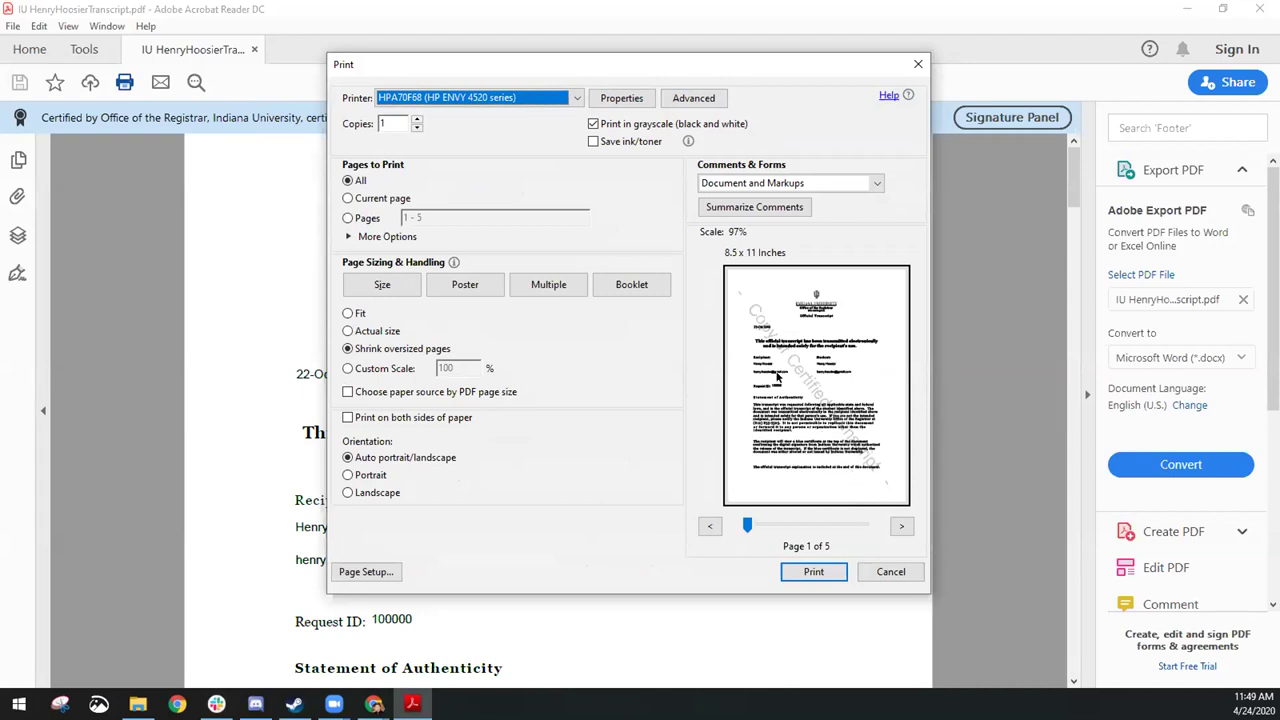
click(876, 572)
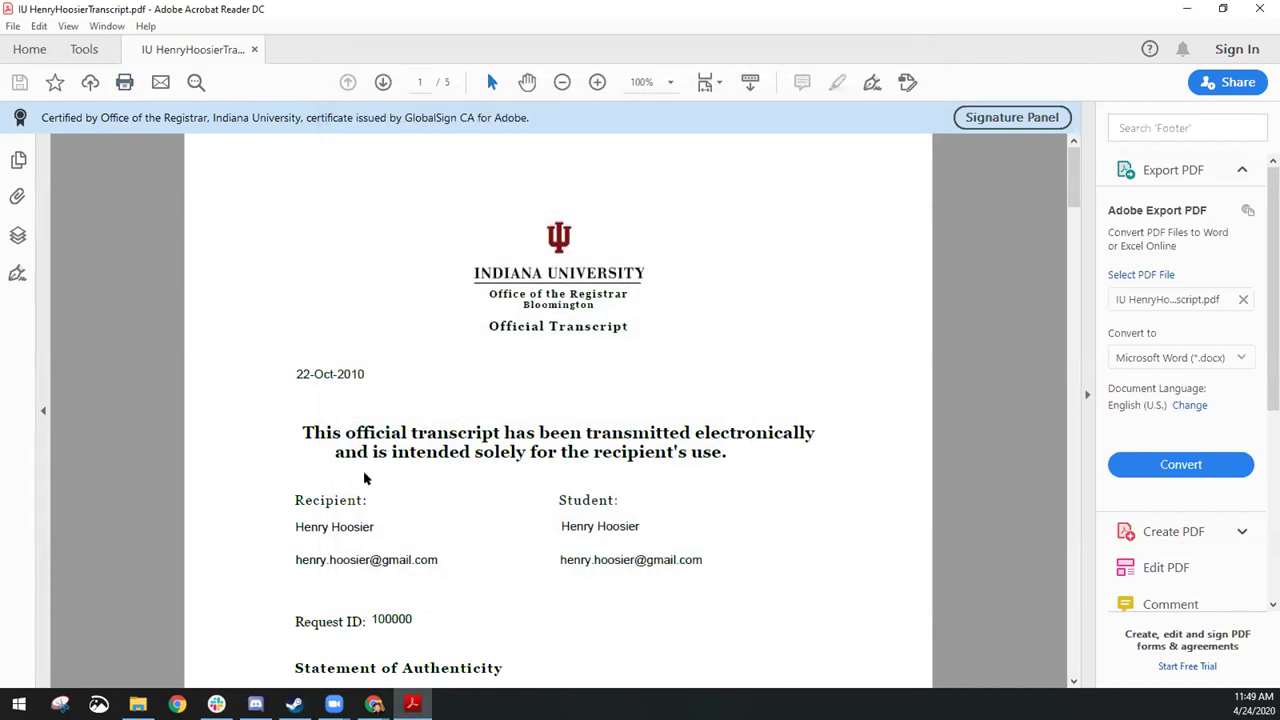
Scroll into the transcript, then select and deselect the record text on the scanned page.
scroll(570, 466, down, 3)
scroll(567, 460, down, 15)
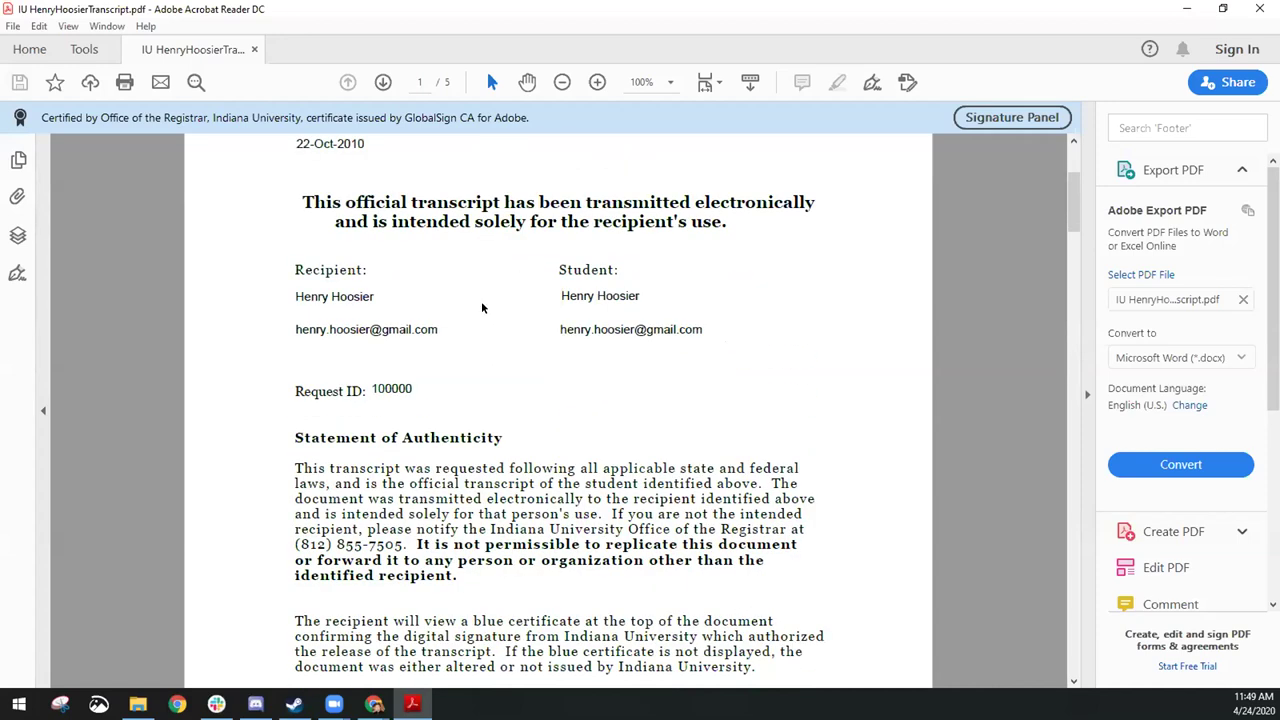
scroll(510, 424, down, 3)
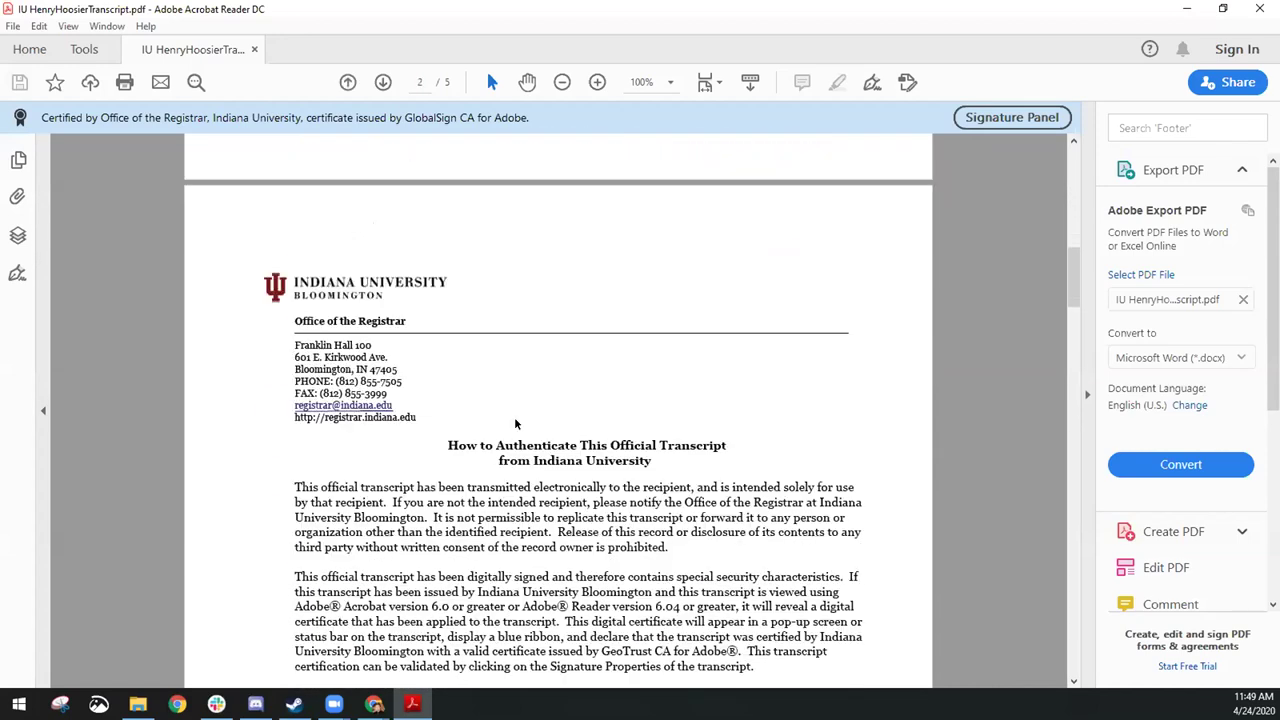
scroll(430, 438, down, 4)
scroll(428, 435, down, 3)
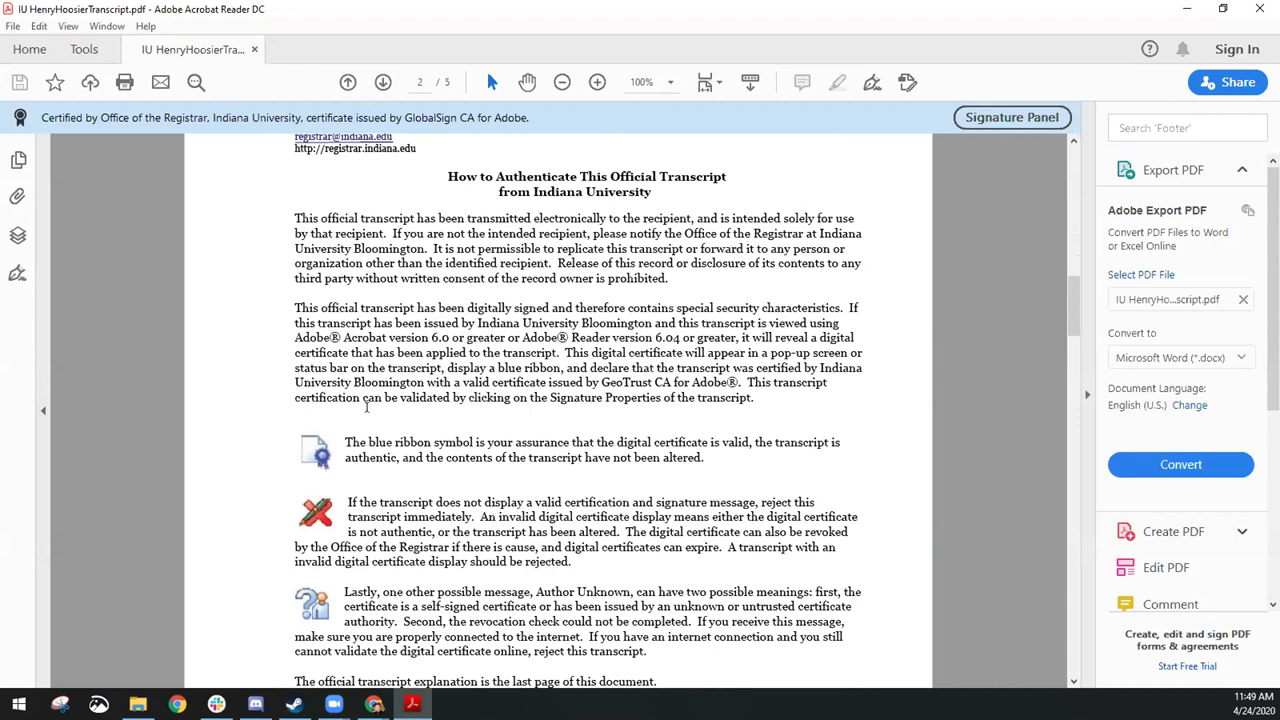
scroll(527, 395, down, 5)
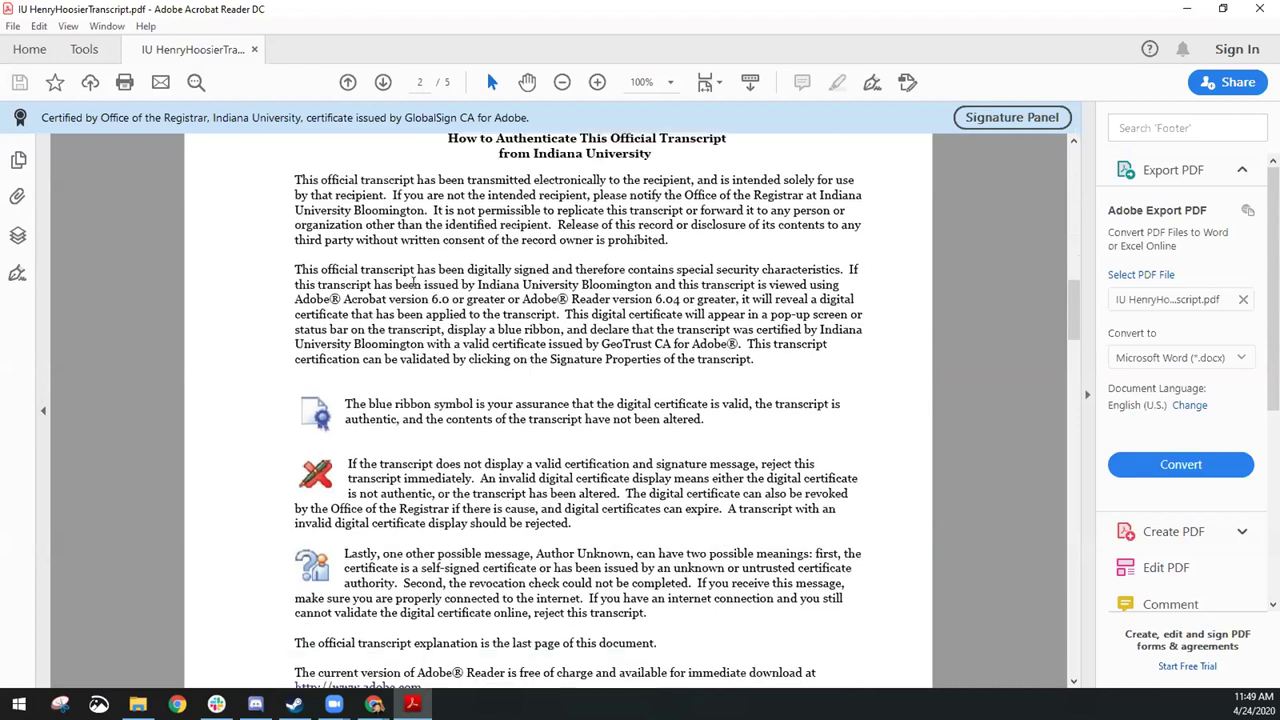
scroll(502, 403, down, 5)
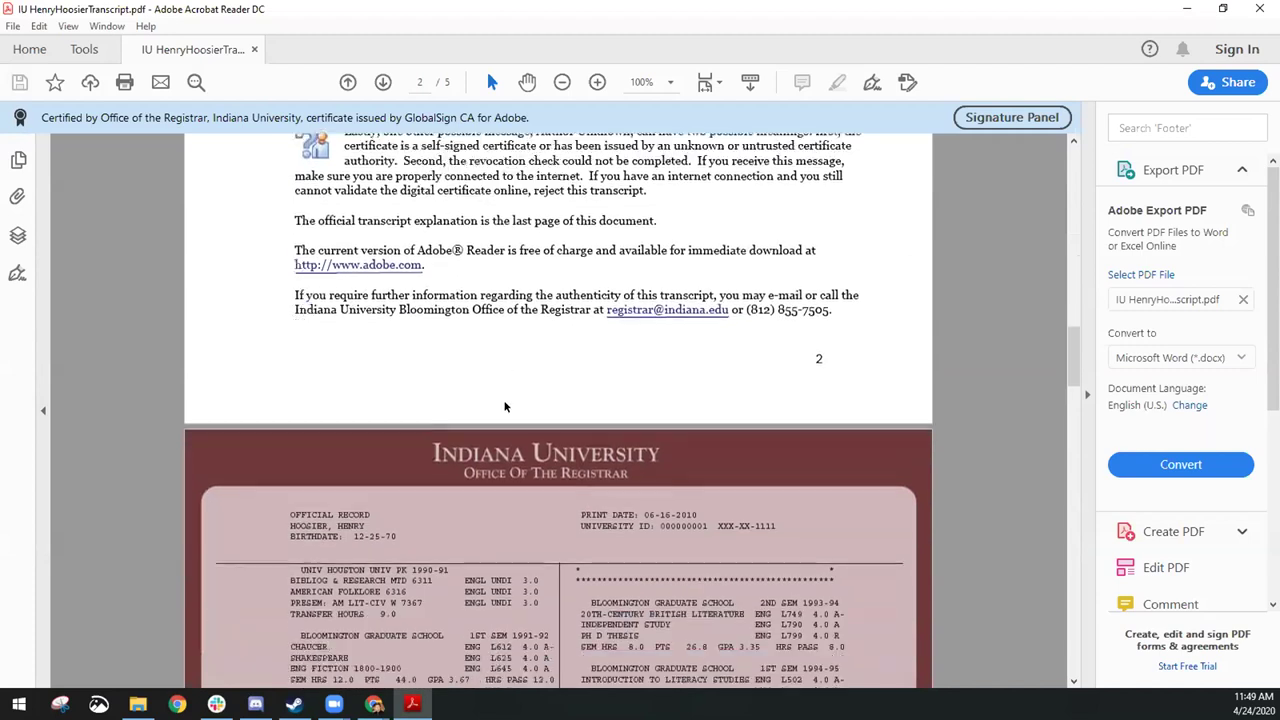
scroll(502, 390, down, 1)
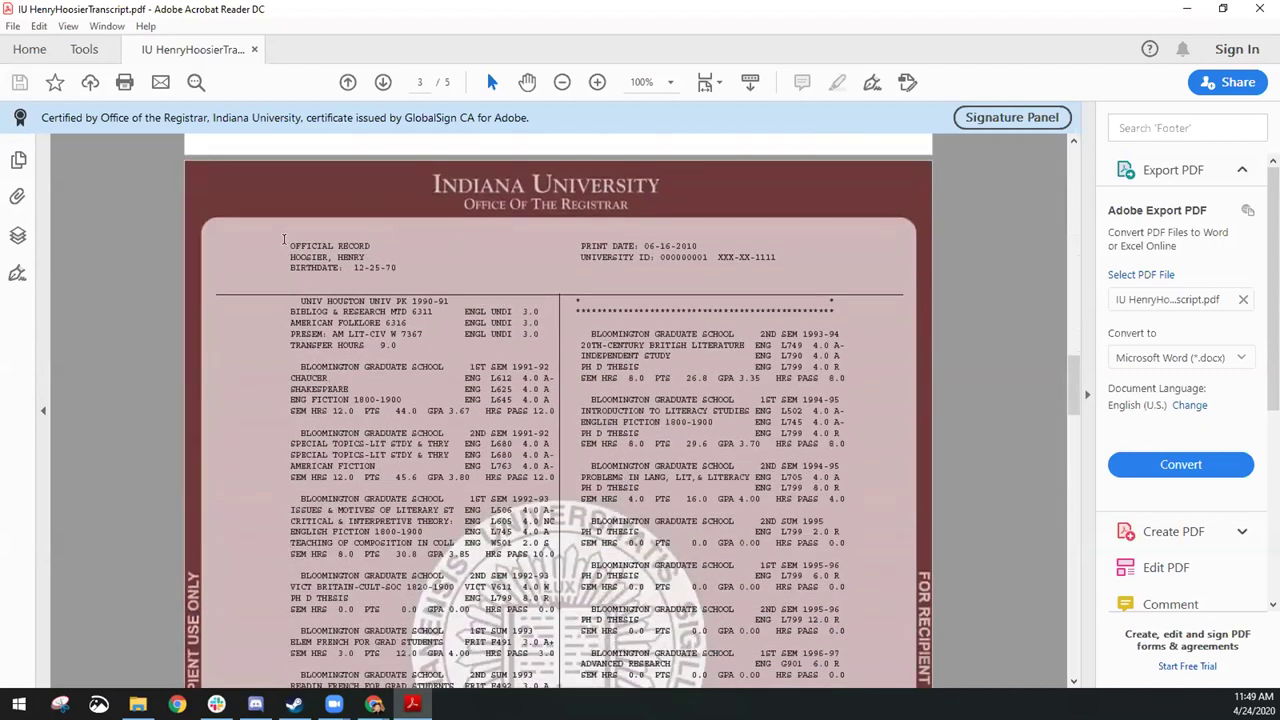
click(243, 191)
drag(265, 238, 385, 267)
click(381, 264)
Scroll through pages 3–5 of the transcript, then back up to page 1.
scroll(508, 240, down, 4)
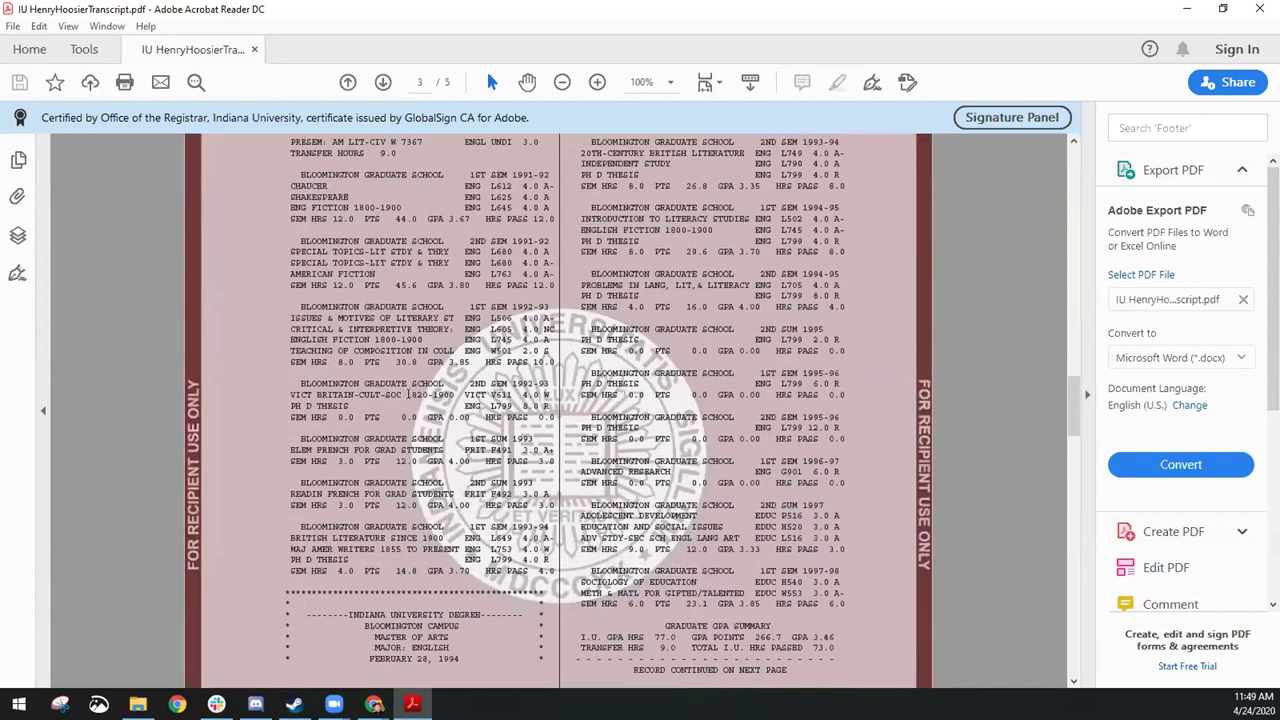
scroll(612, 430, down, 5)
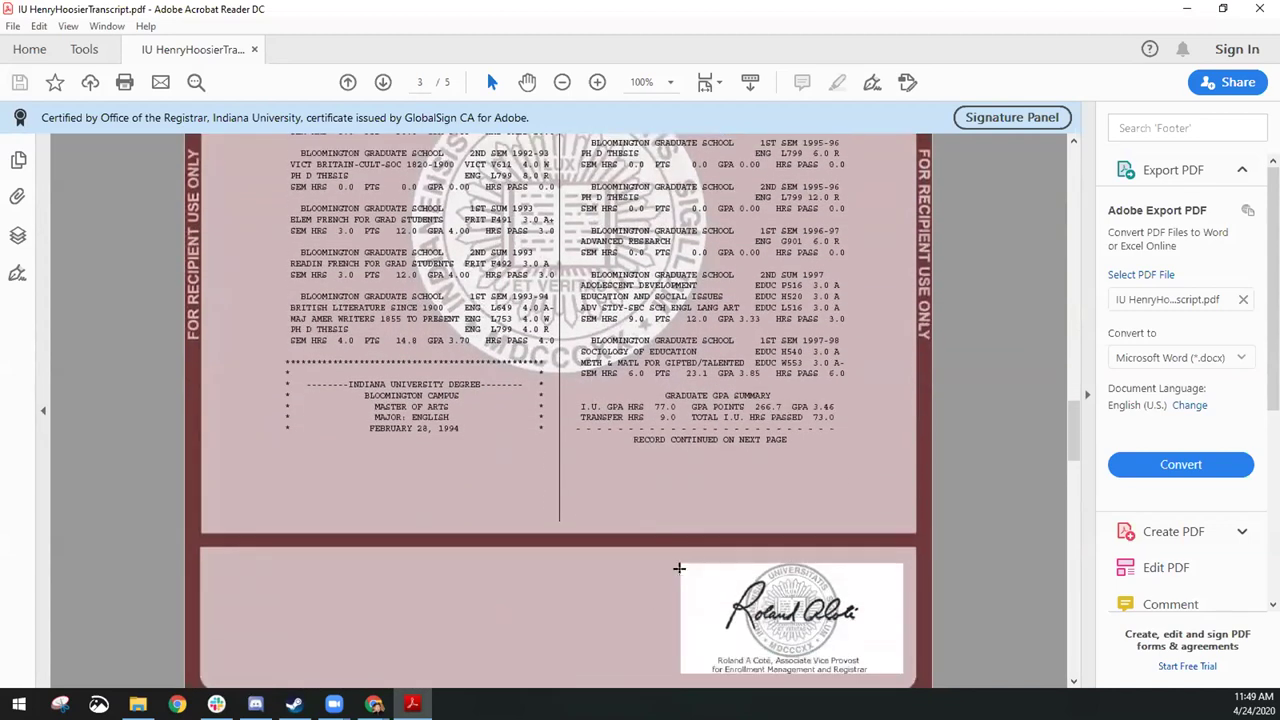
scroll(679, 569, down, 3)
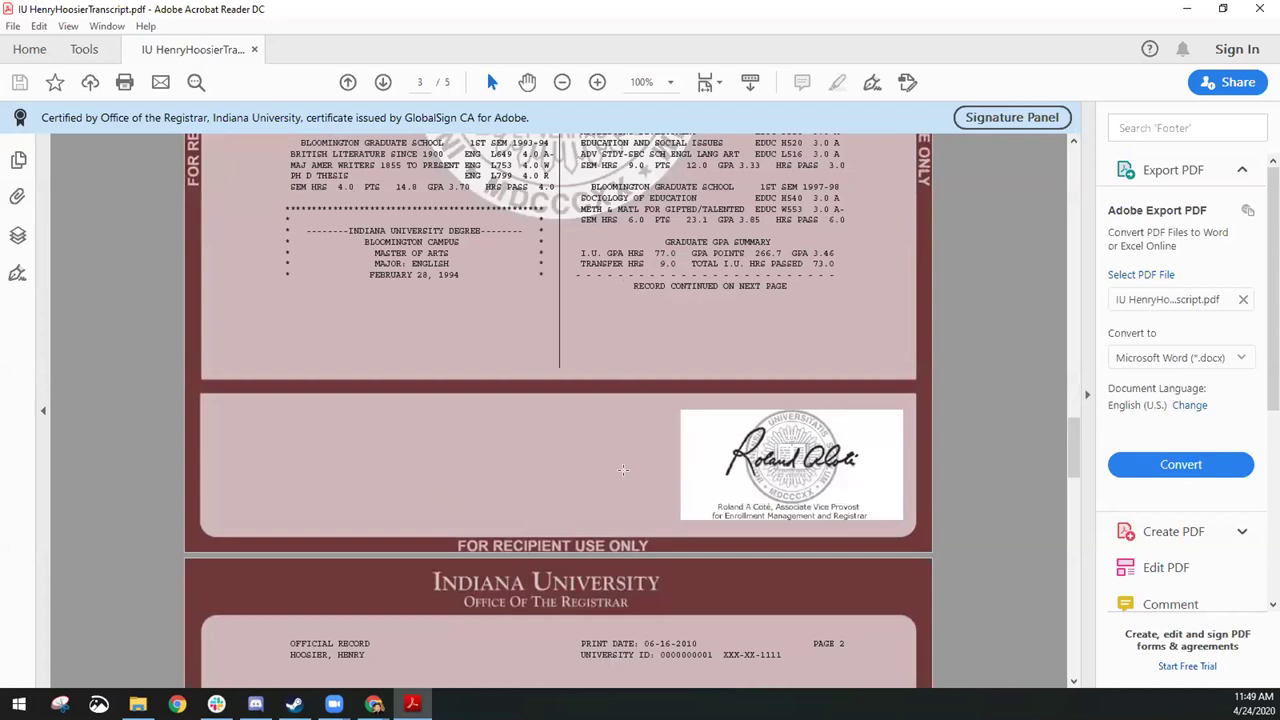
scroll(635, 465, down, 6)
scroll(635, 465, down, 15)
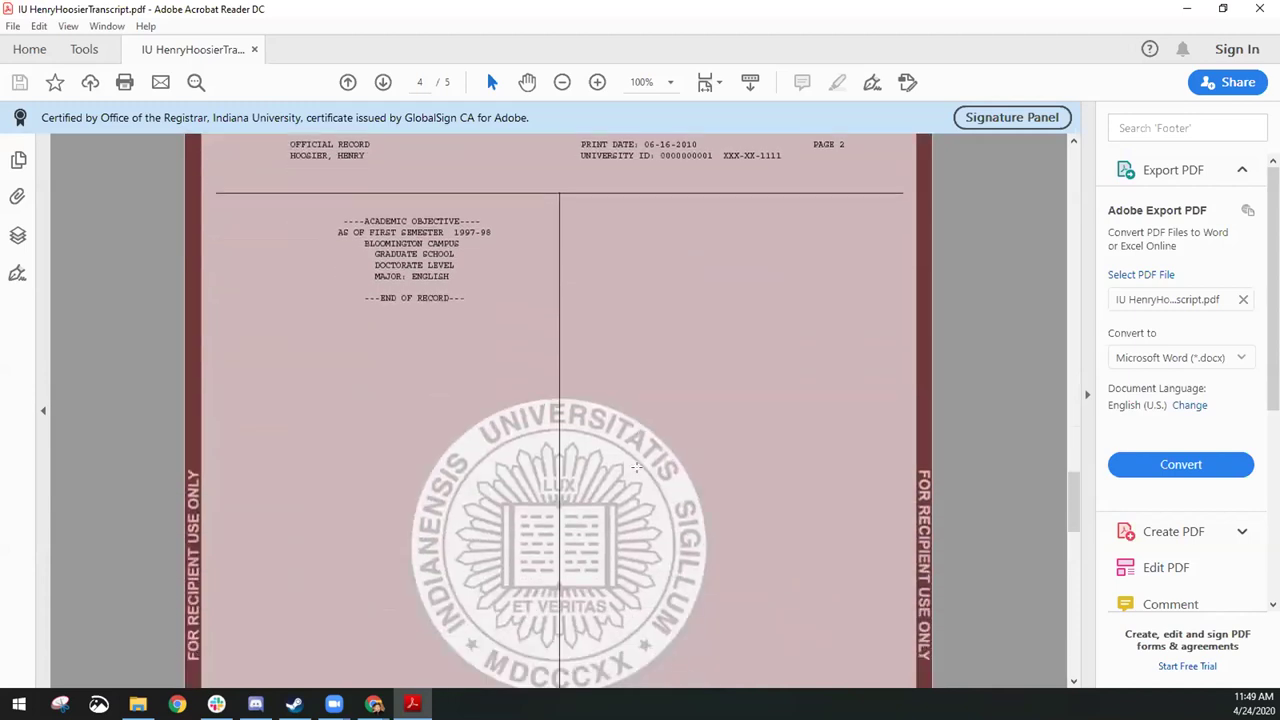
scroll(634, 476, down, 3)
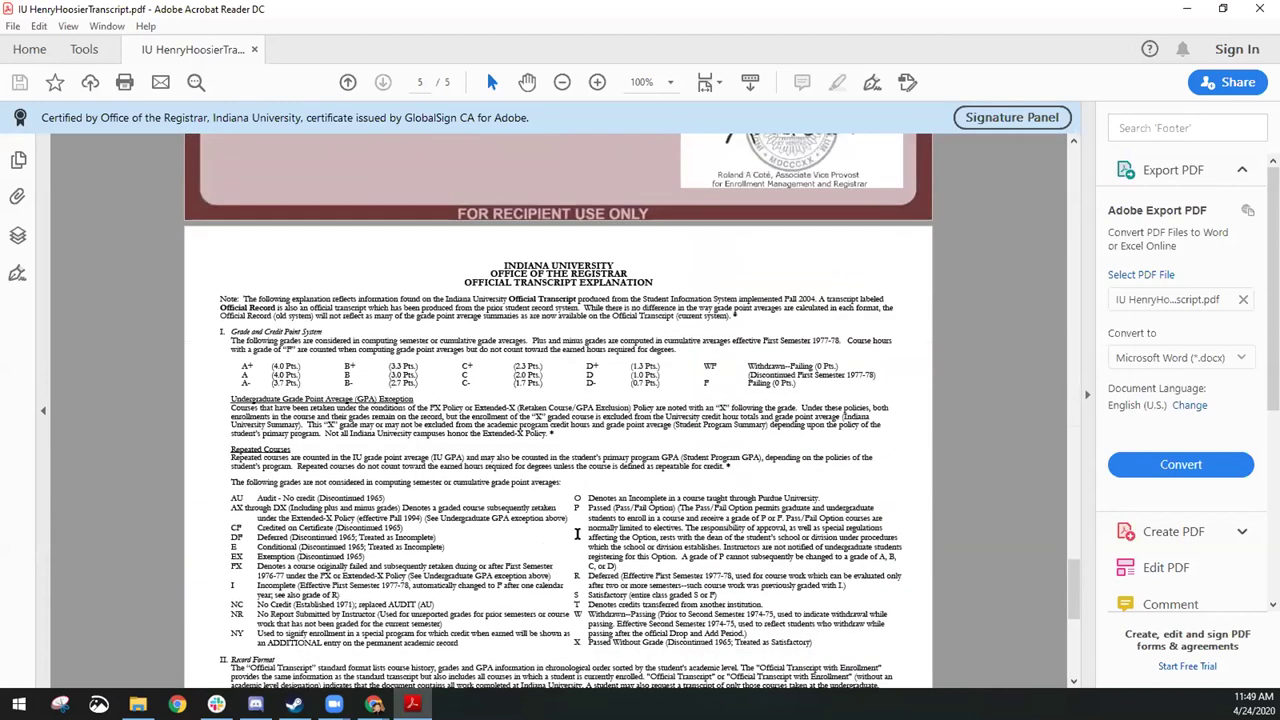
scroll(604, 498, down, 2)
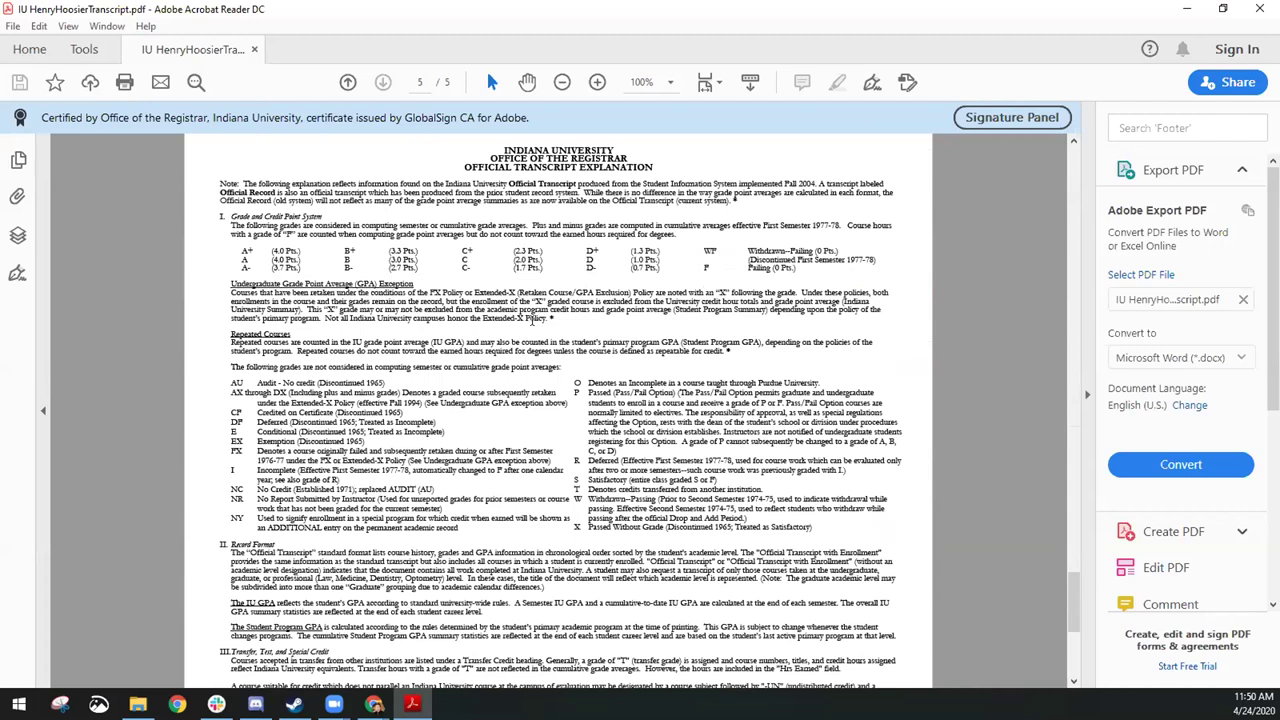
scroll(532, 318, up, 7)
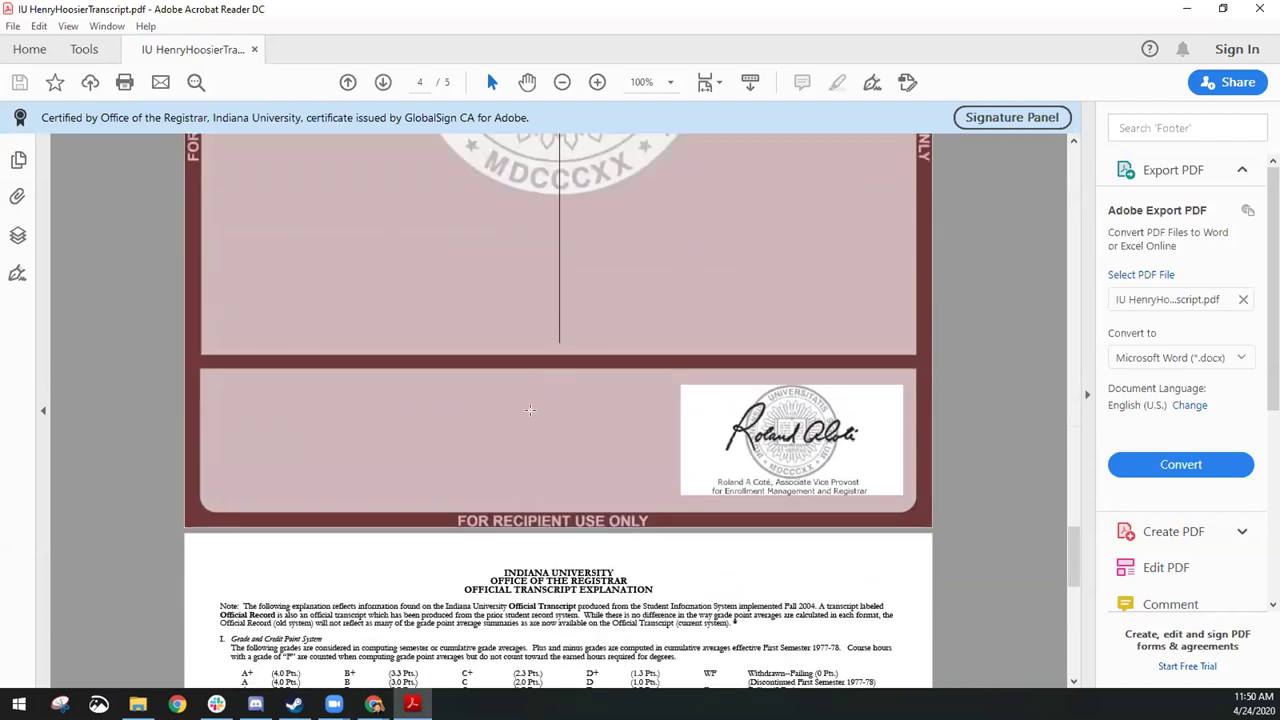
scroll(530, 410, up, 10)
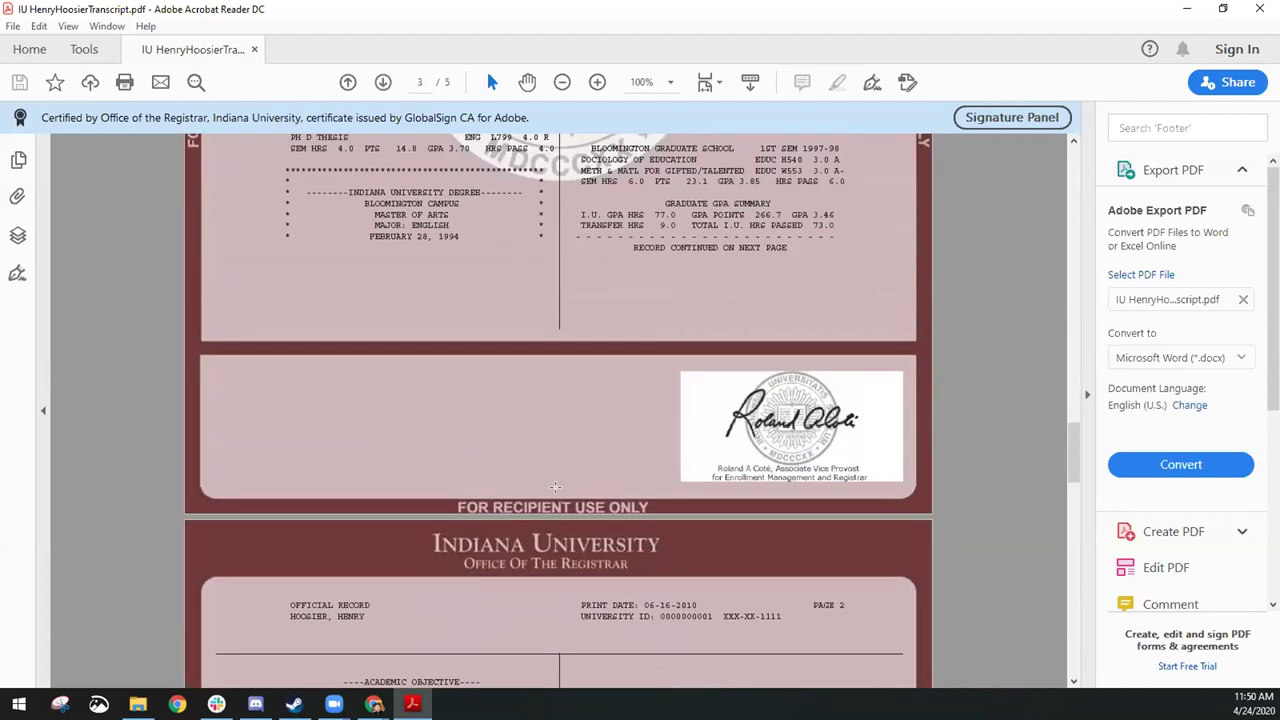
scroll(555, 487, up, 10)
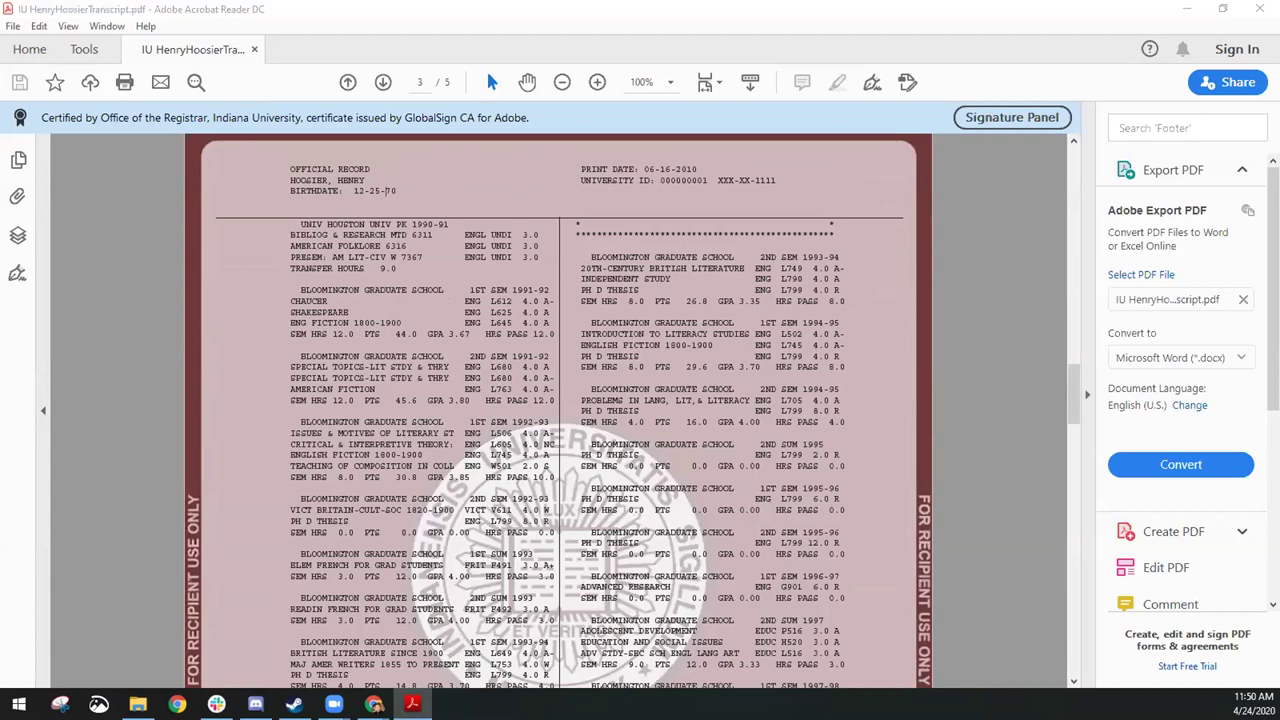
scroll(430, 305, up, 8)
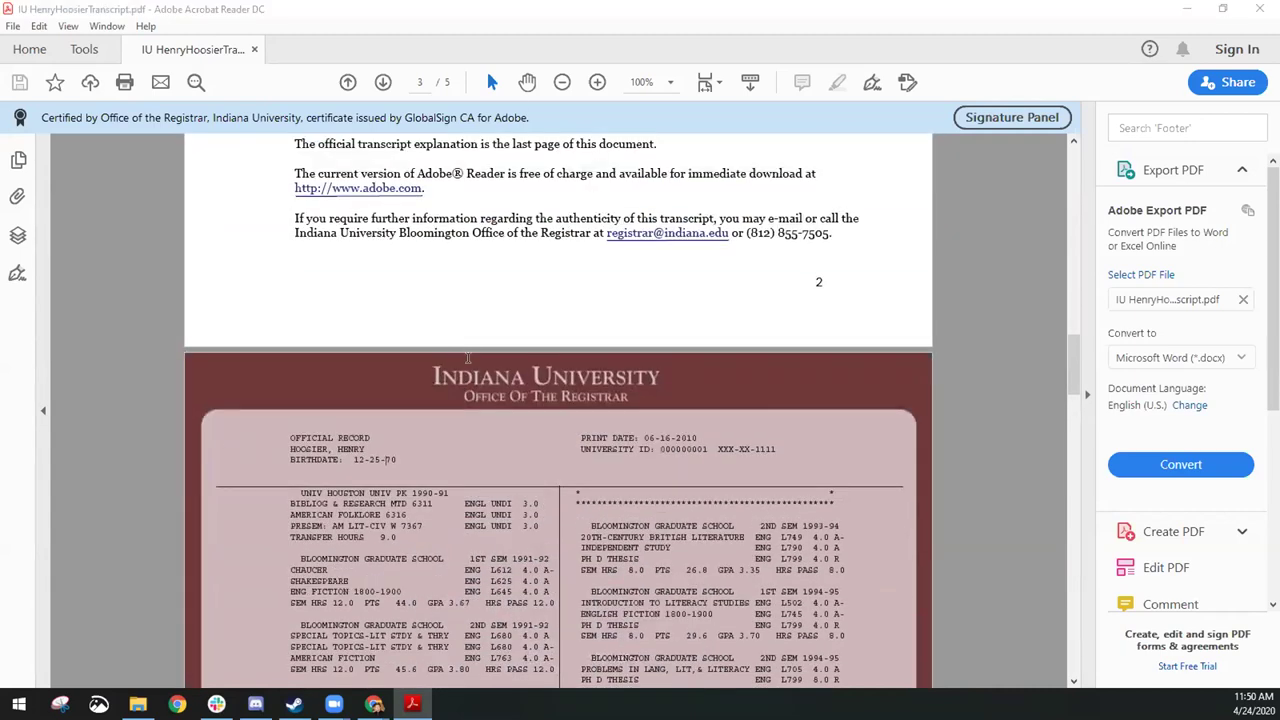
scroll(468, 362, up, 10)
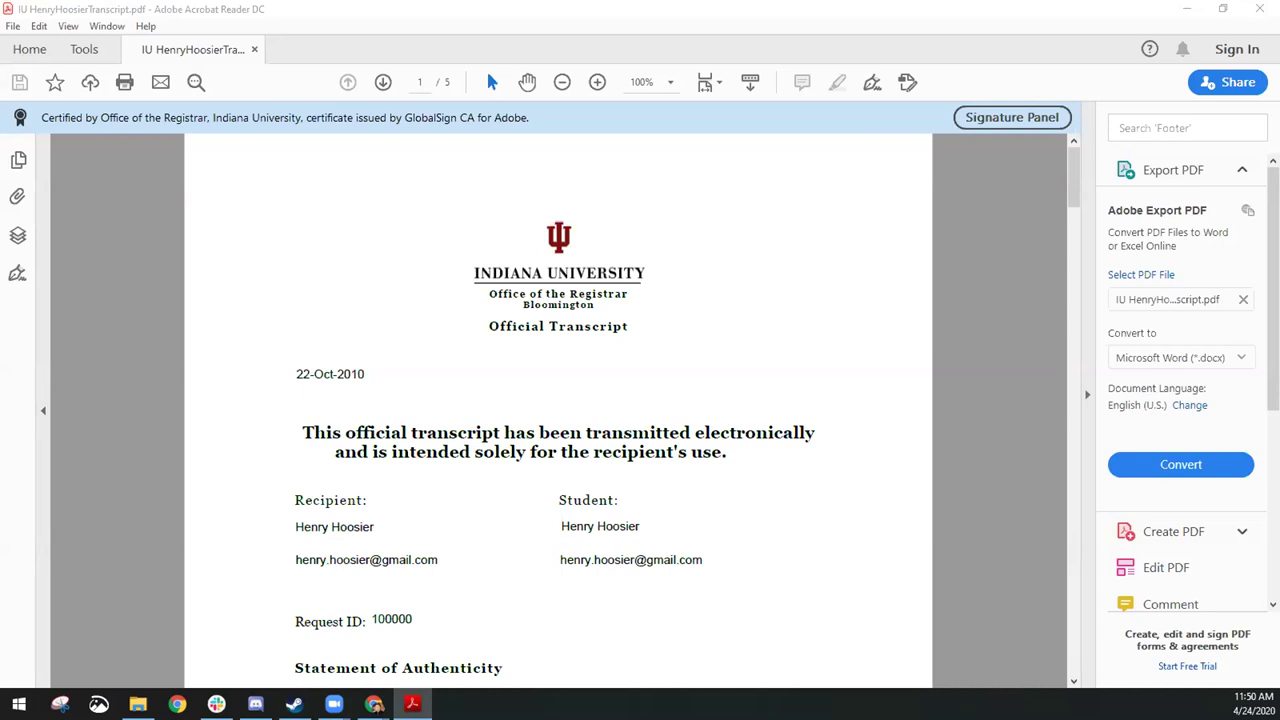
Minimize Acrobat Reader to reveal the Parchment Set Delivery Destination page.
click(1186, 10)
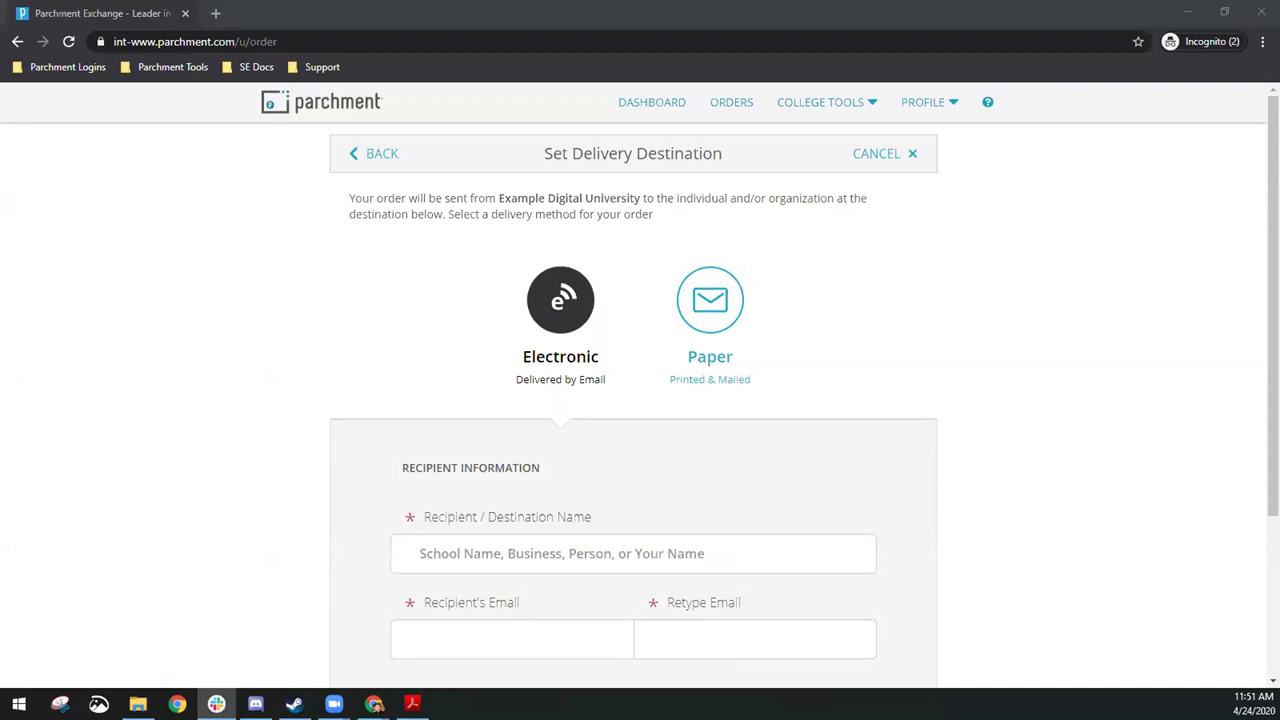
Preview the delivery page in DevTools at iPhone 6/7/8 Plus, iPad and iPhone X sizes, then close DevTools.
key(ctrl+shift+i)
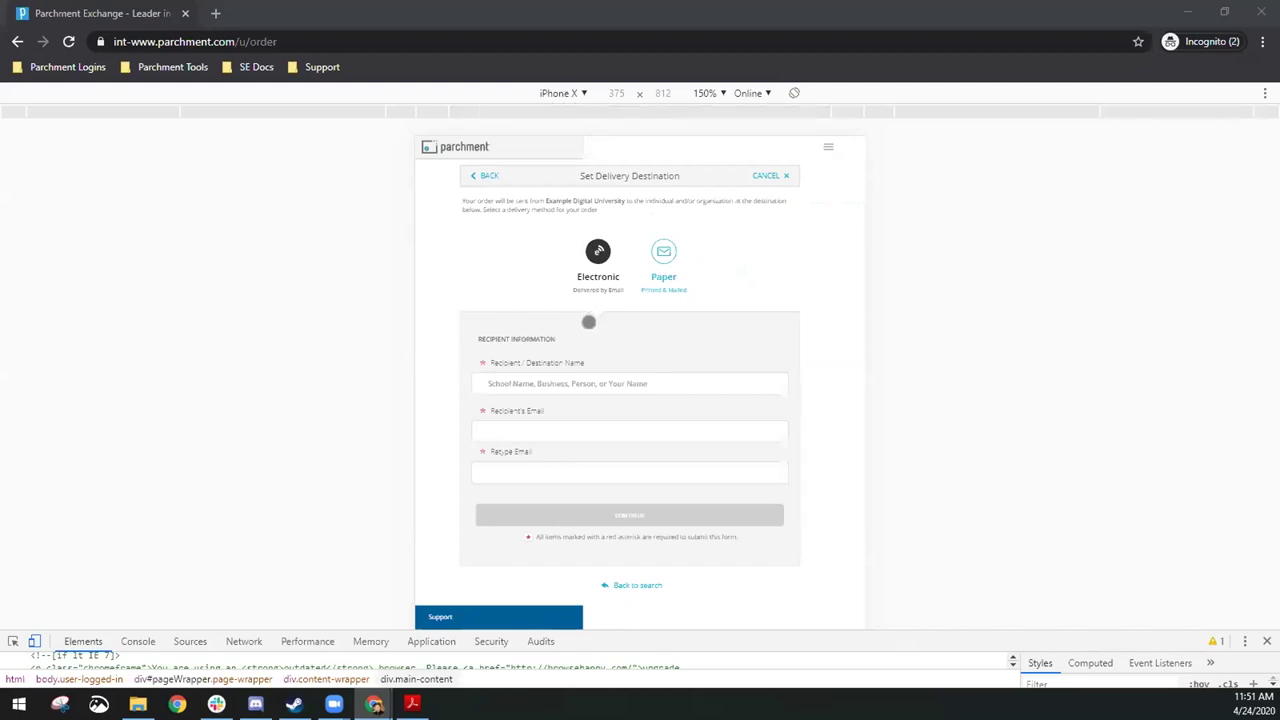
click(558, 93)
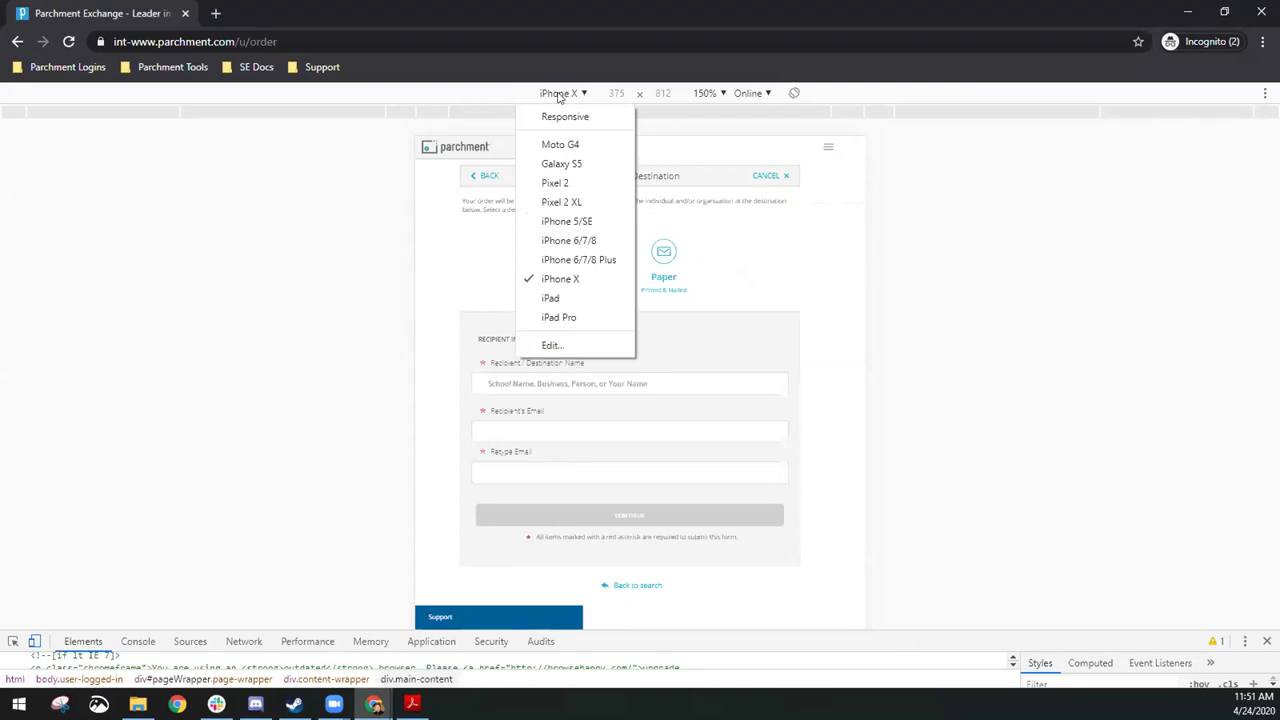
click(584, 260)
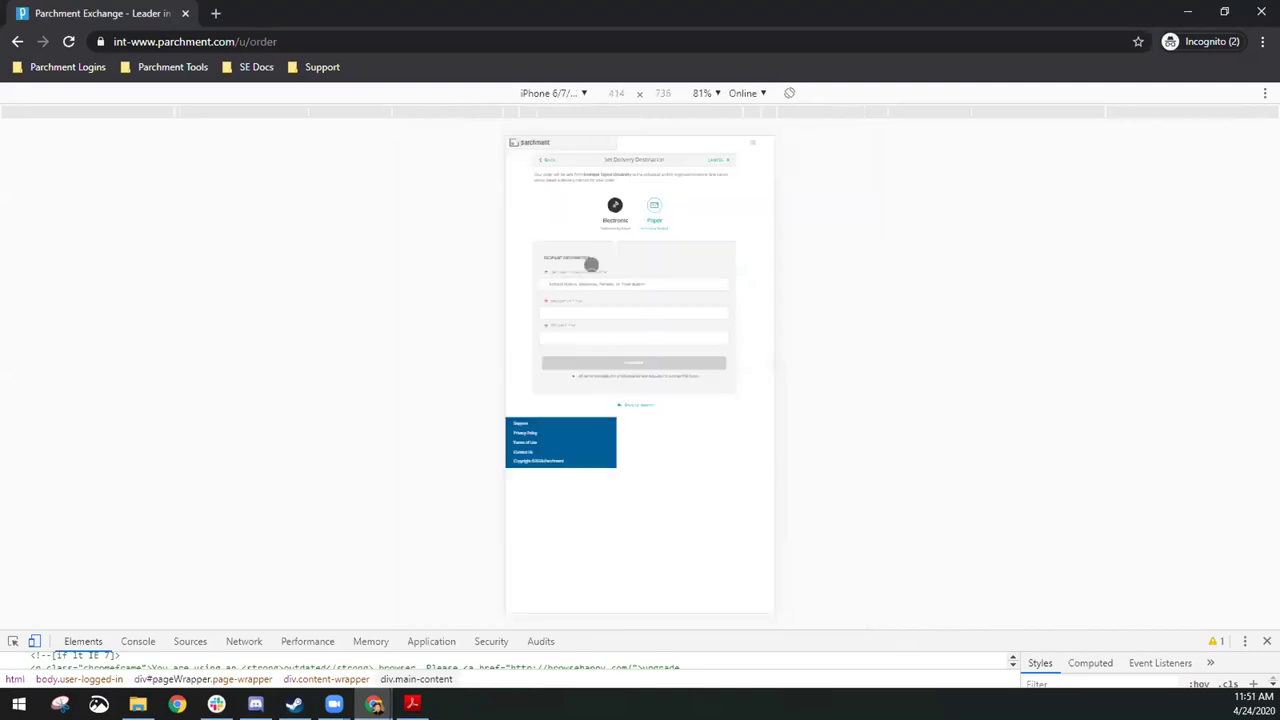
click(575, 94)
click(566, 294)
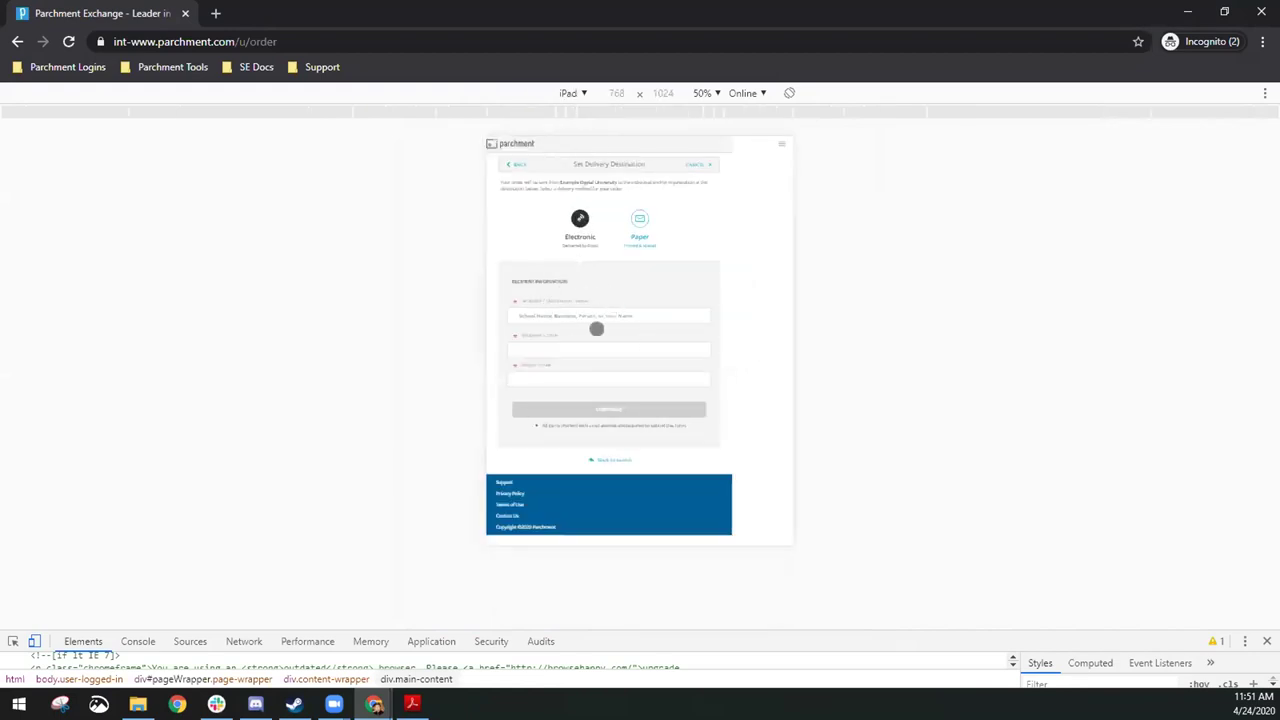
click(576, 94)
click(570, 276)
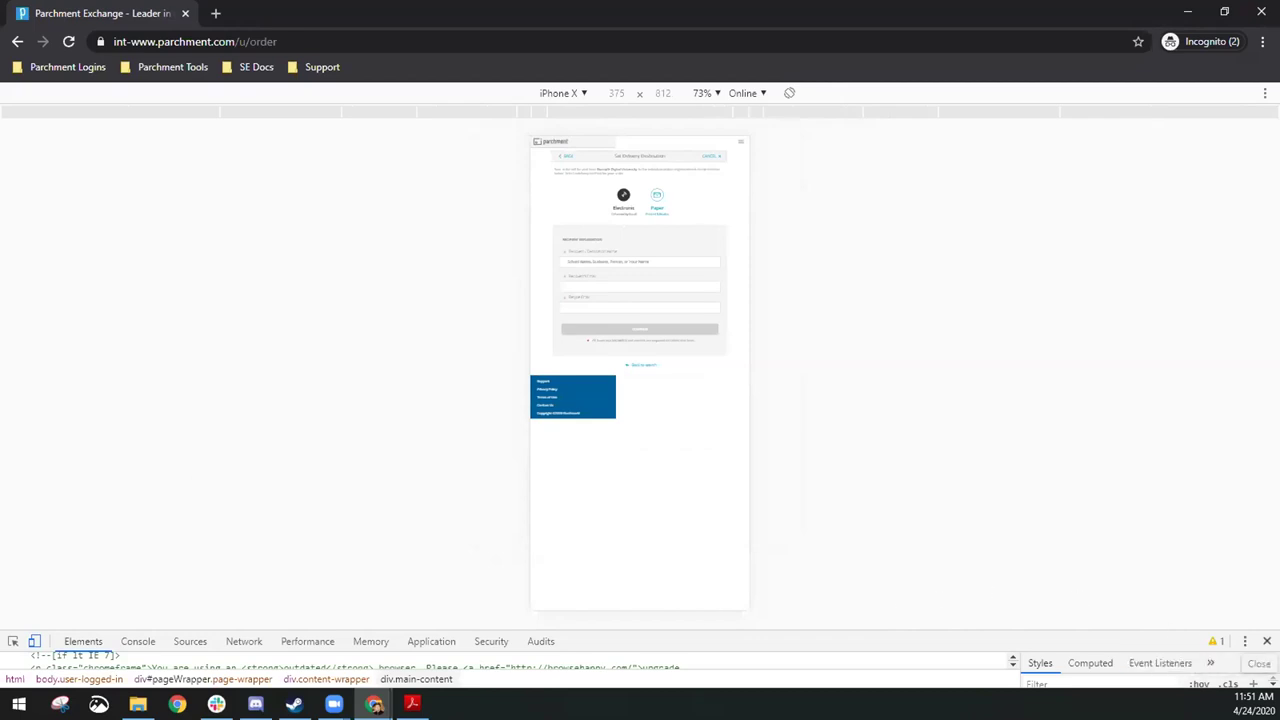
key(F12)
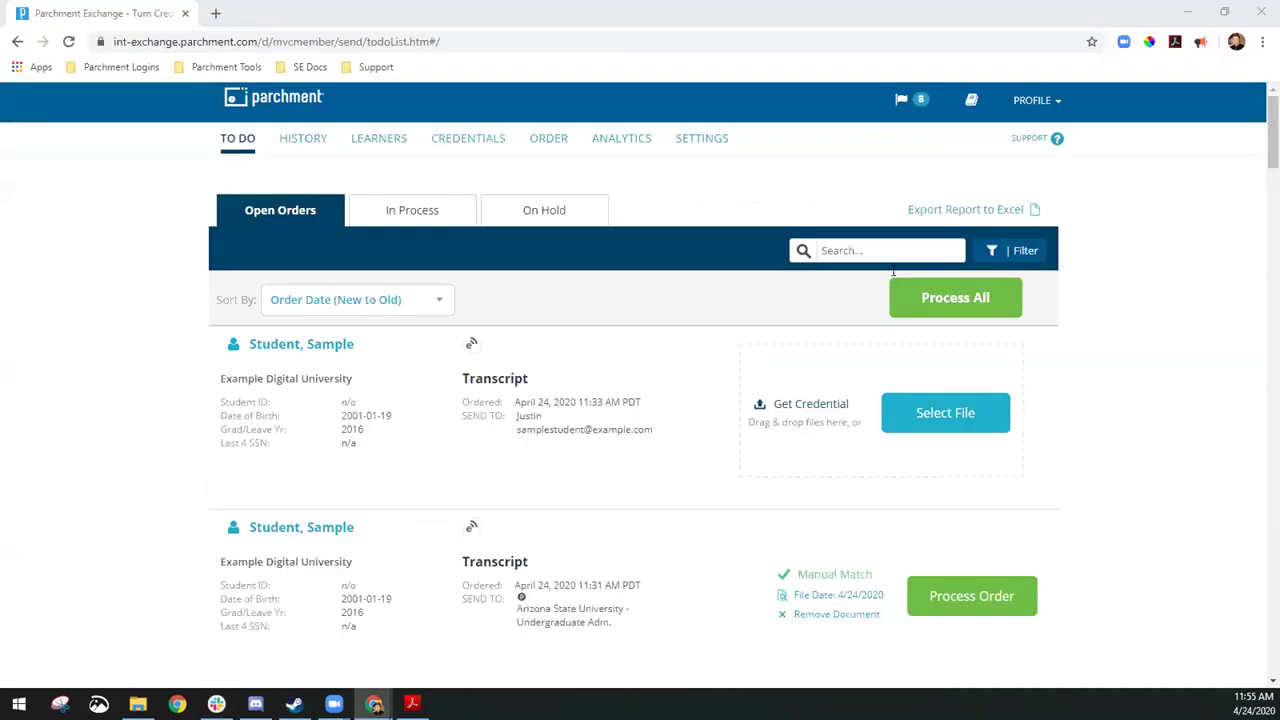
Show Parchment Exchange's Open Orders with the 11:33 AM transcript order awaiting its credential file.
mouse_move(829, 380)
Set the 11:33 AM transcript order to Prepare Locally.
mouse_move(429, 426)
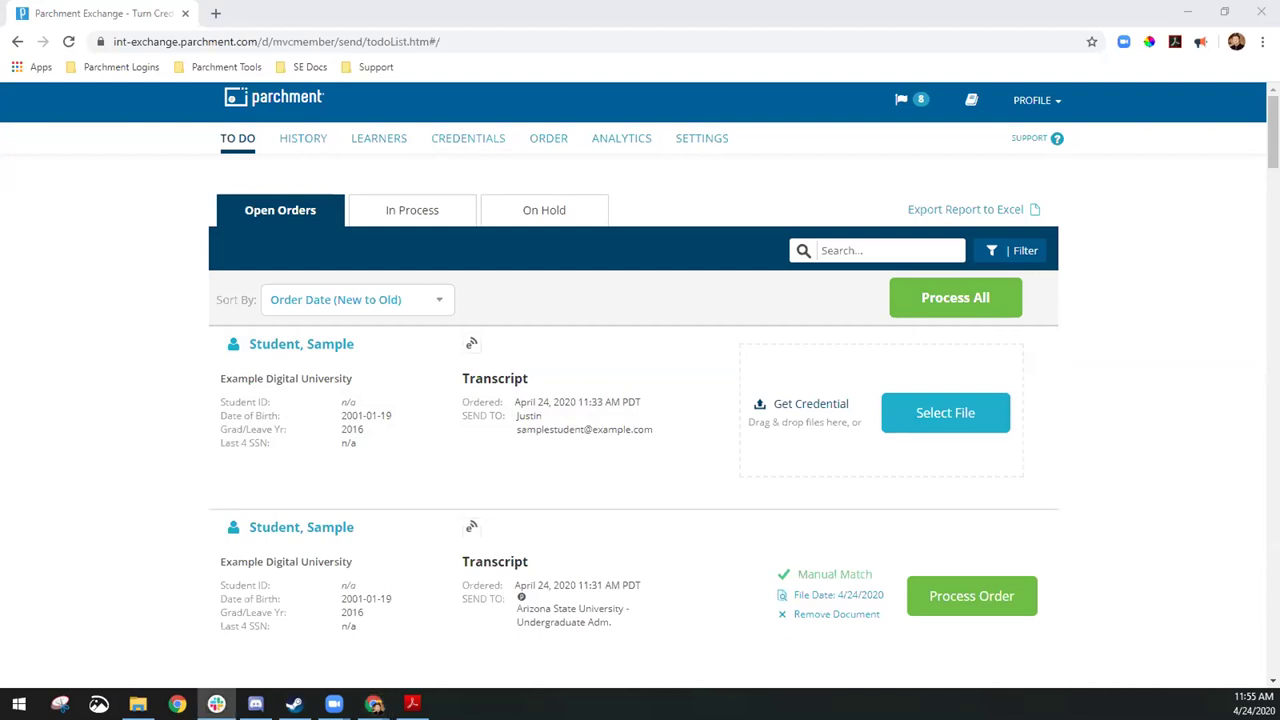
mouse_move(1030, 358)
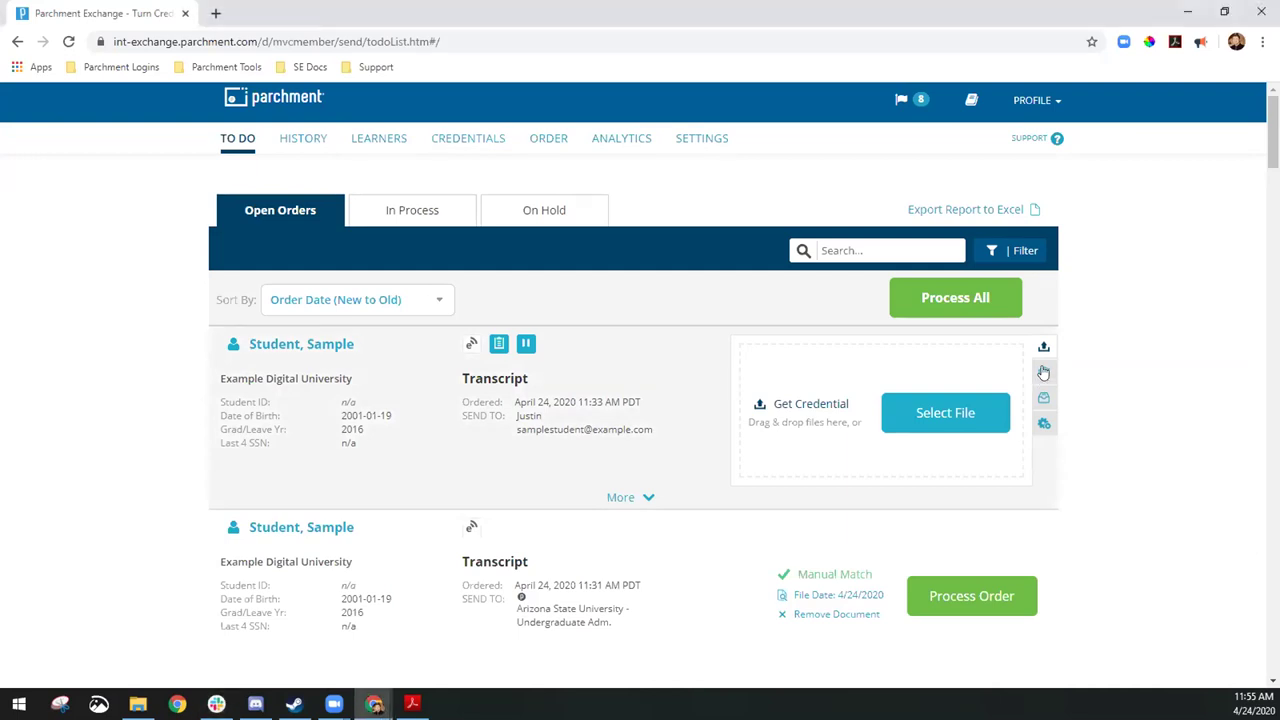
click(1043, 372)
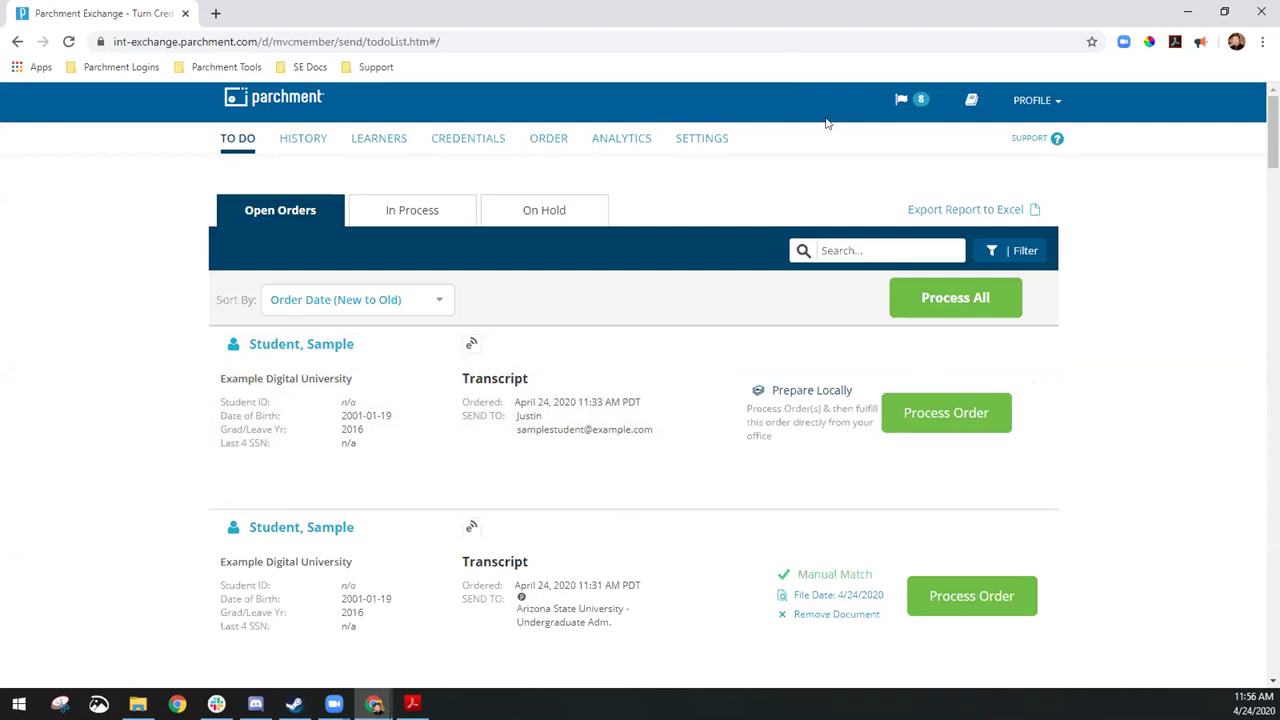
Highlight the Prepare Locally wording, then clear the selection.
mouse_move(785, 402)
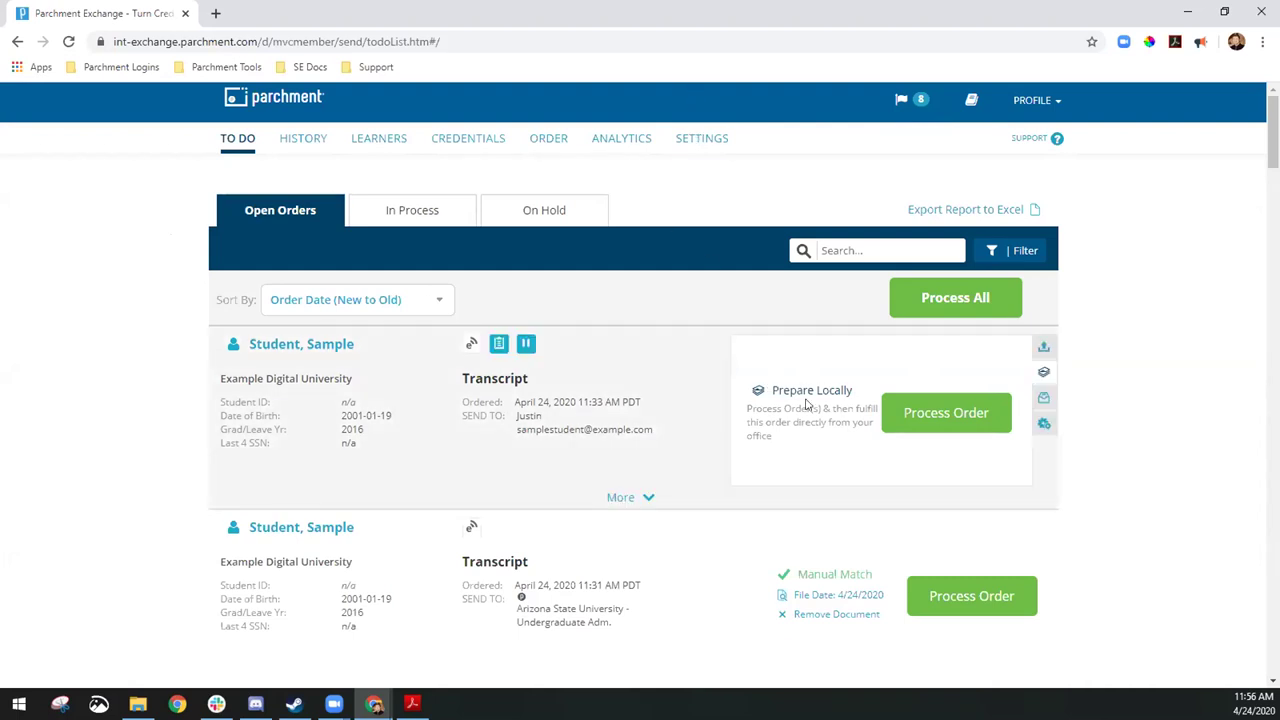
drag(768, 391, 856, 390)
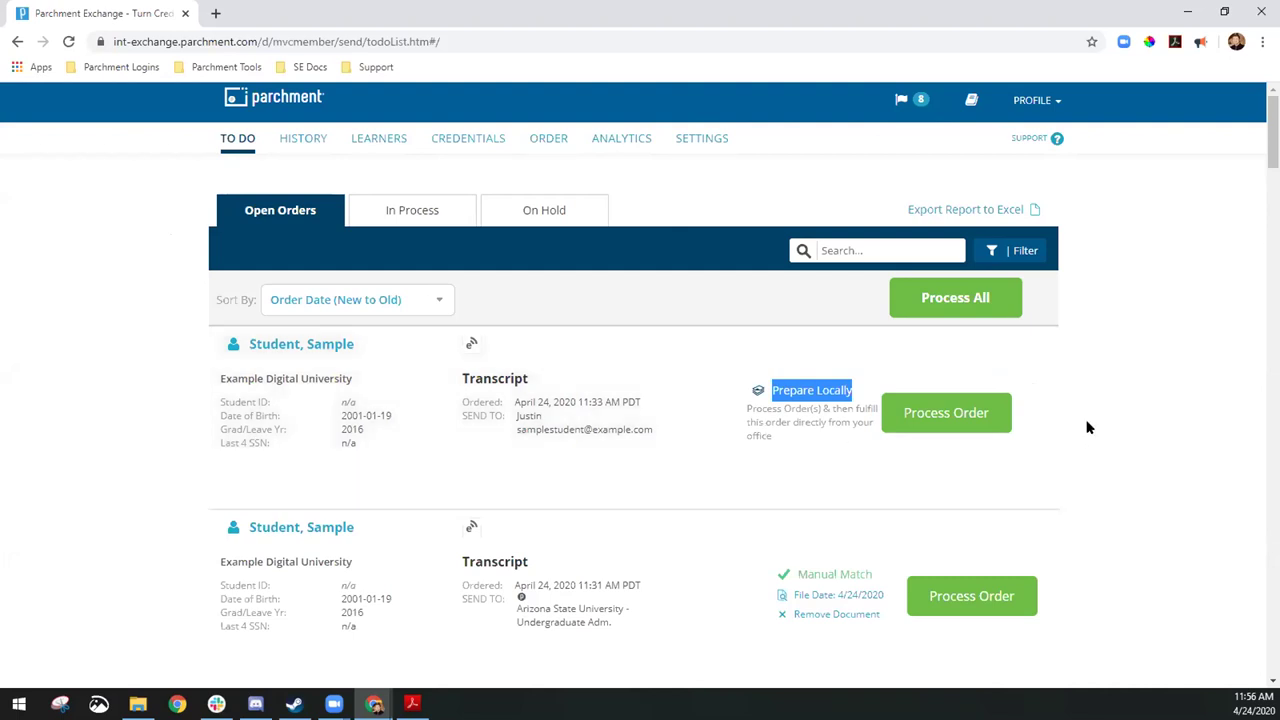
click(1086, 431)
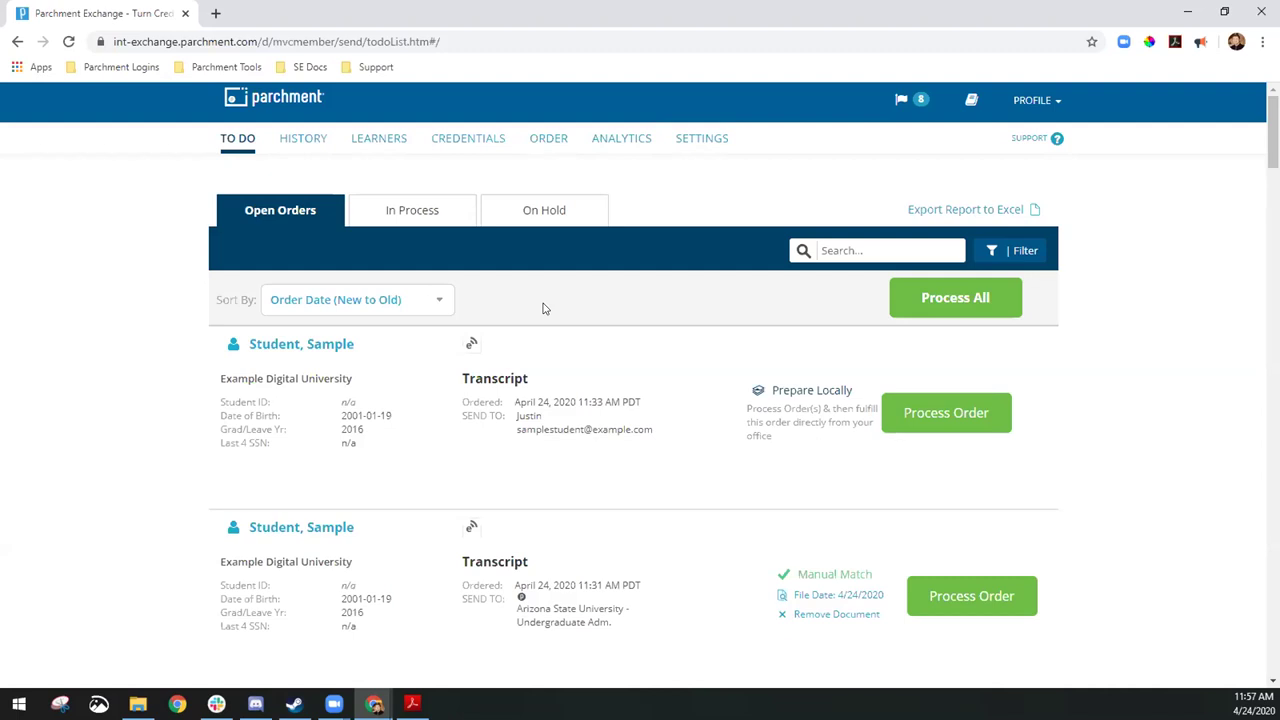
mouse_move(648, 436)
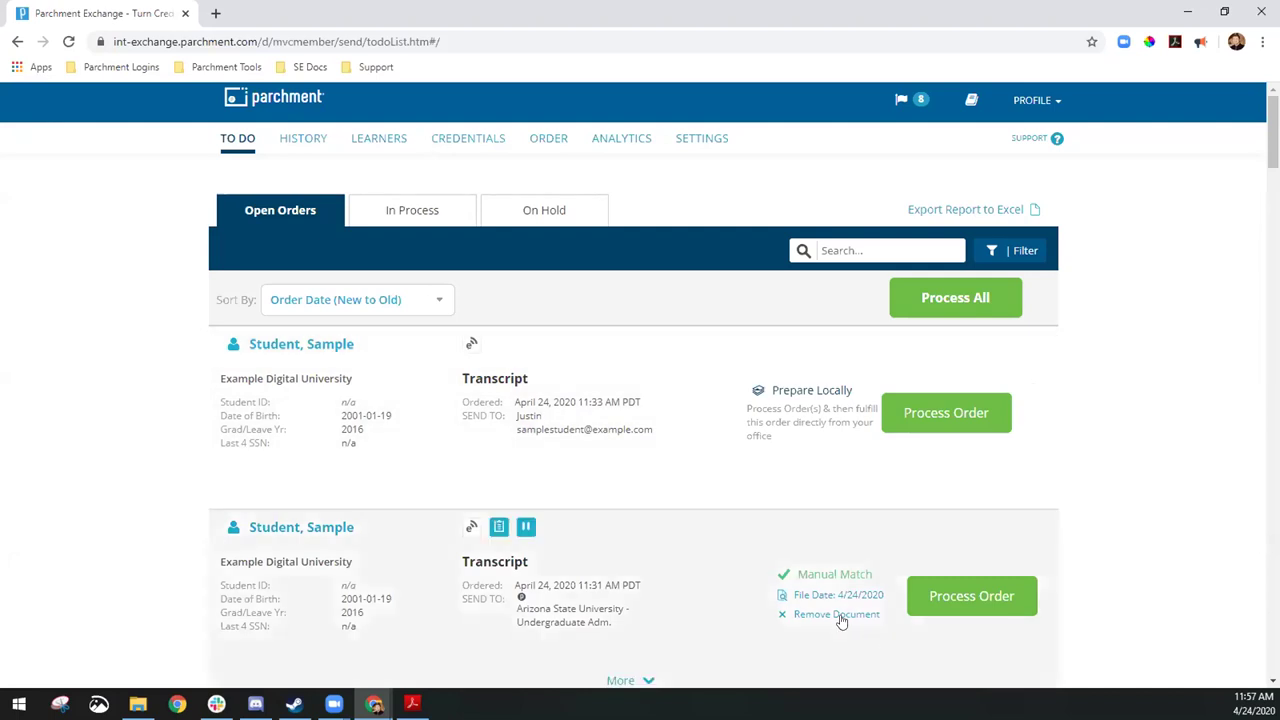
Remove the matched document from the 11:31 AM order, then present the AACRAO slides from the current slide.
click(838, 615)
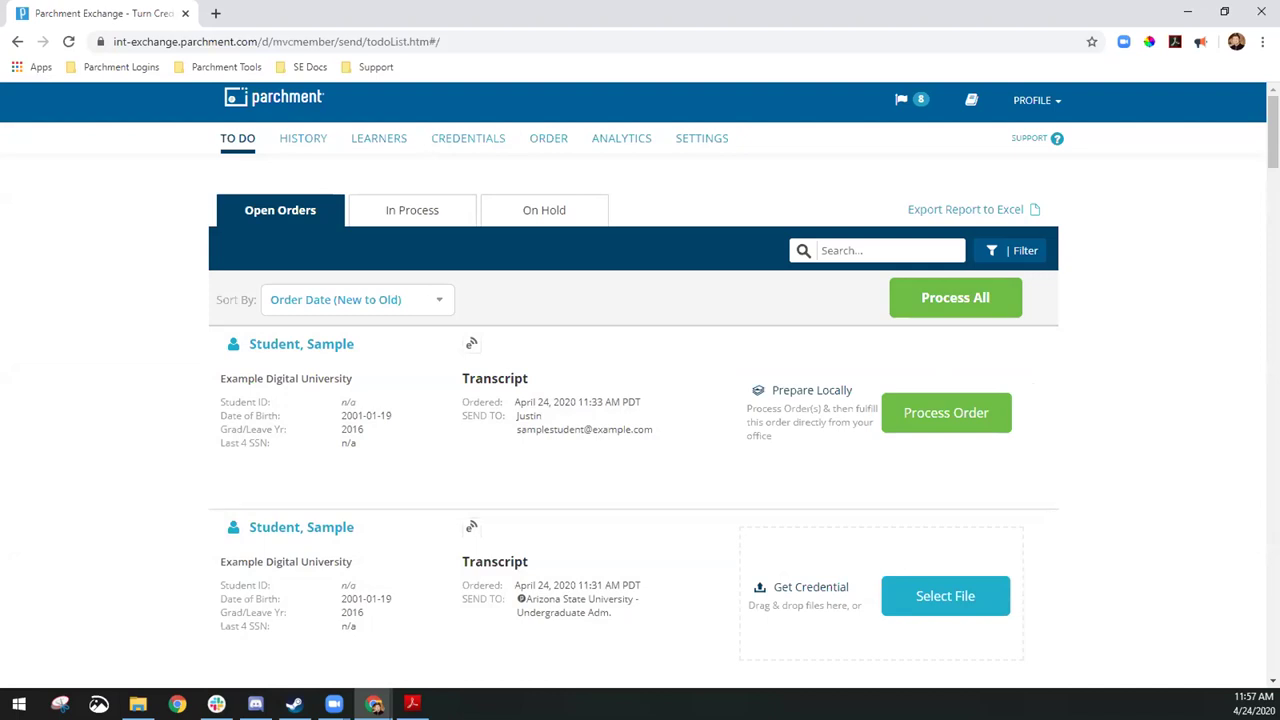
key(alt+Tab)
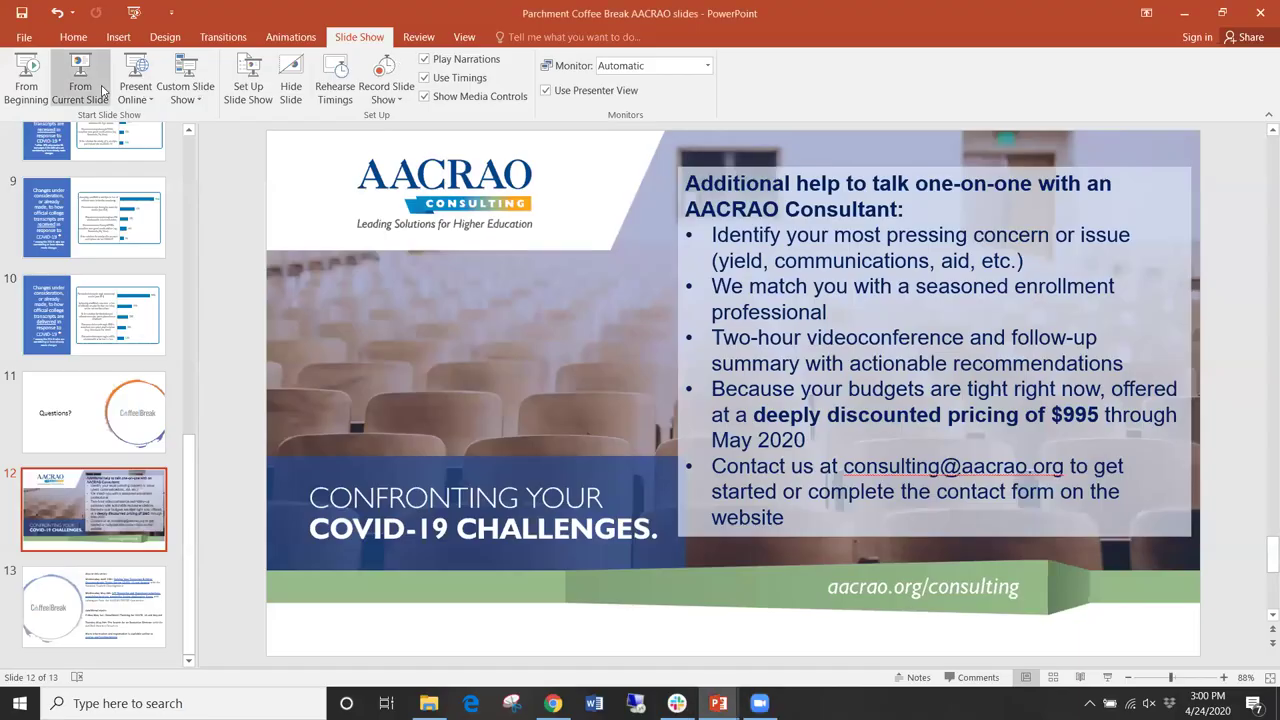
click(101, 91)
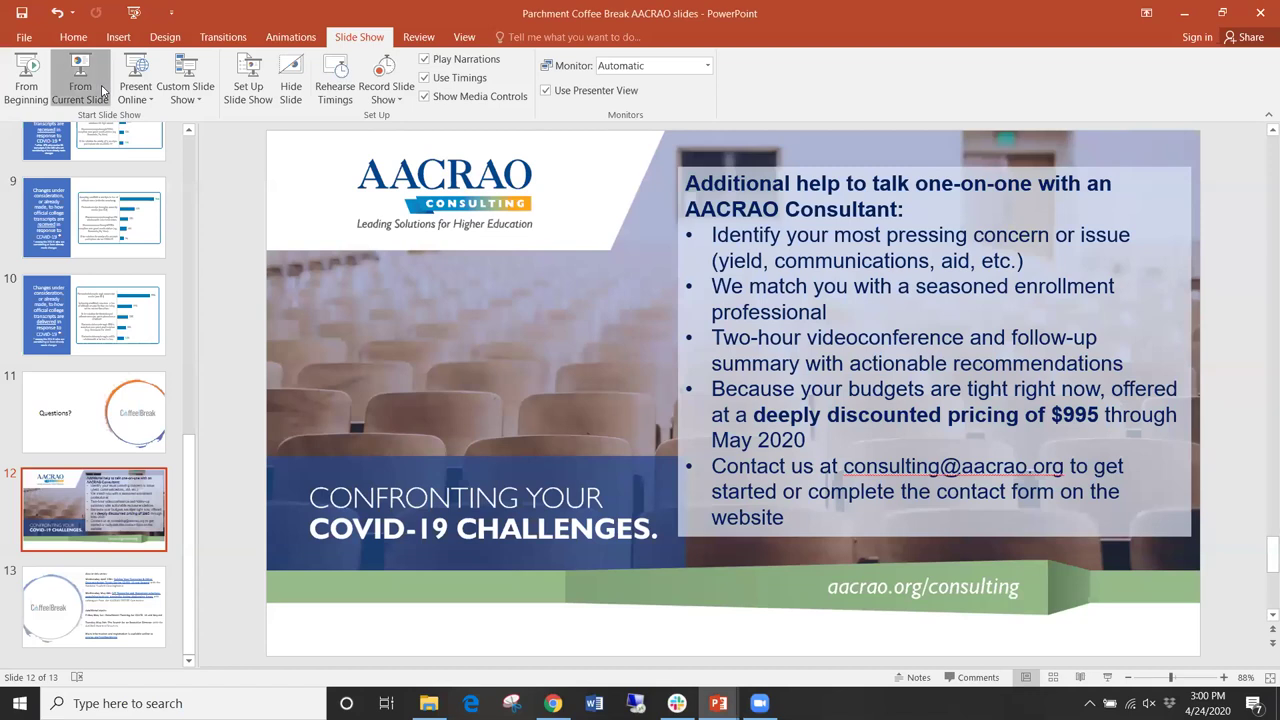